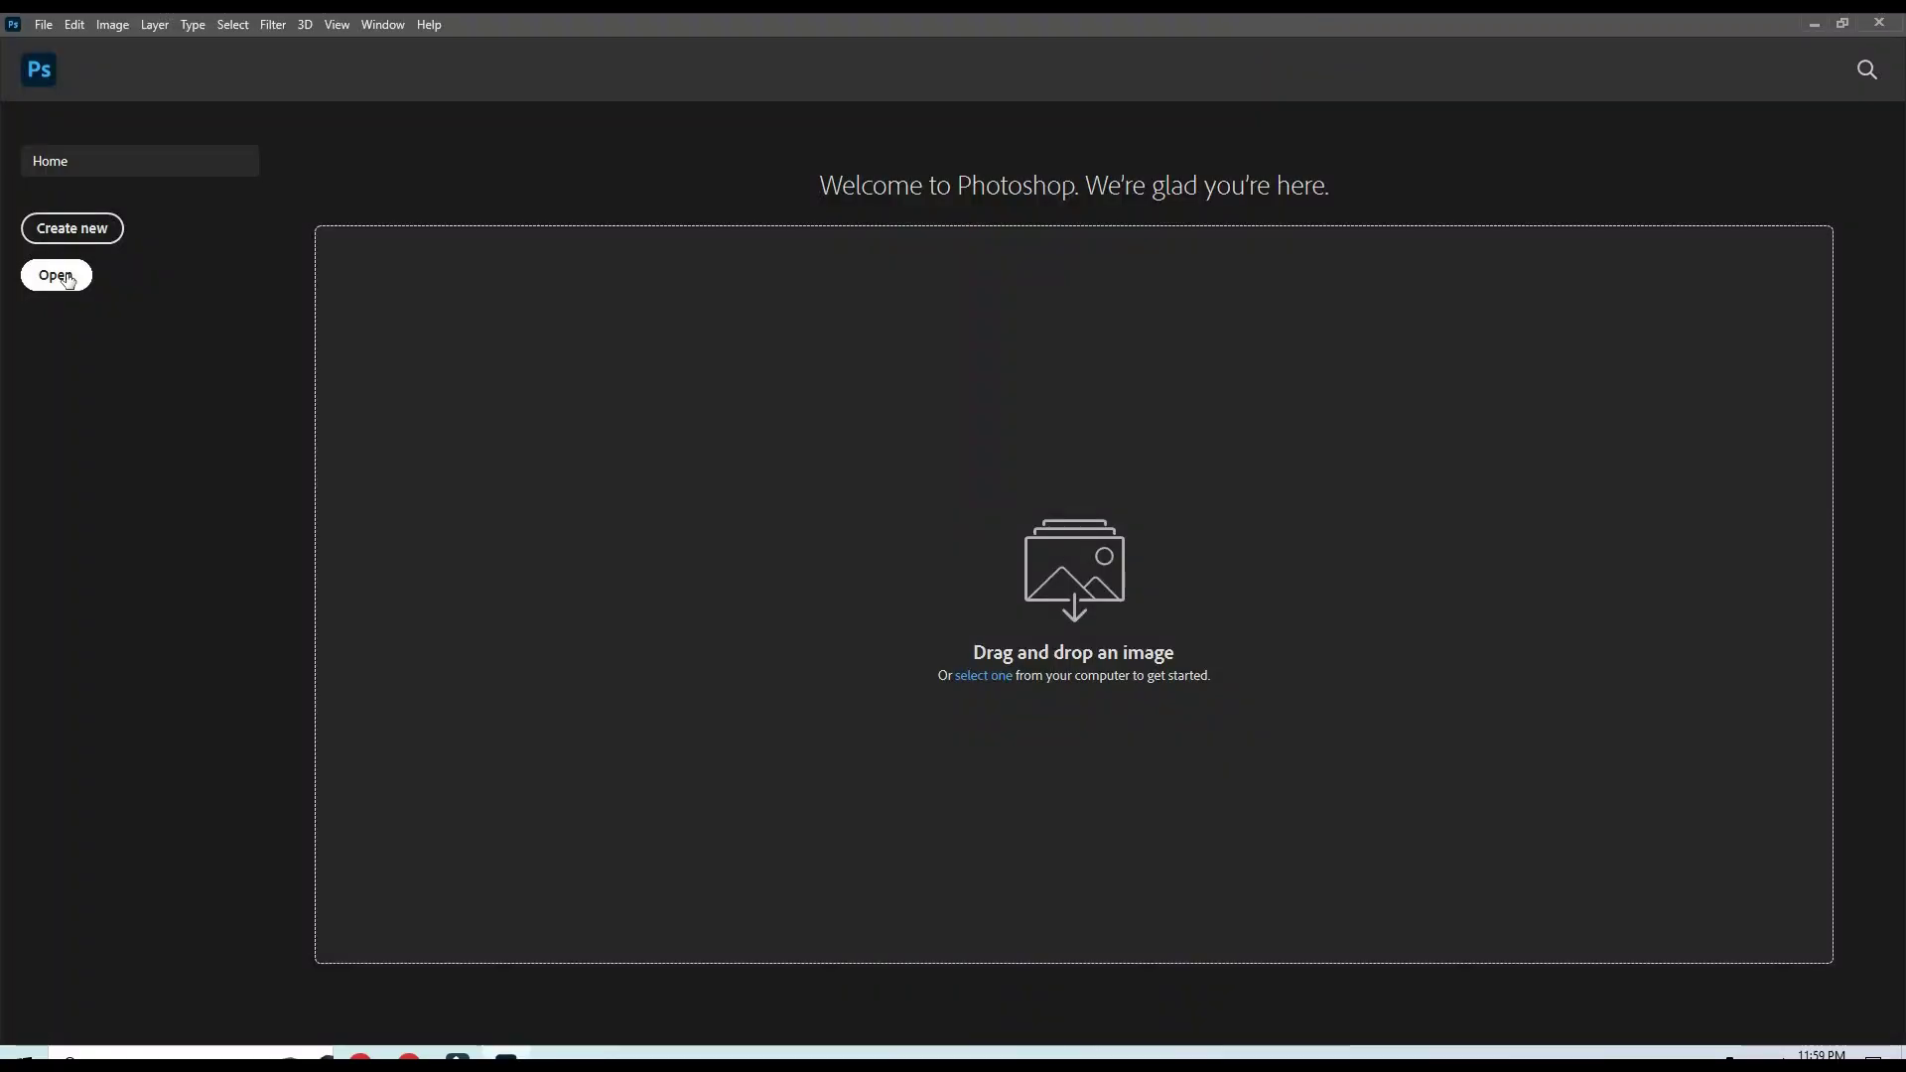
Open the duck image file "2" from the Desktop
left_click(54, 284)
left_click(349, 193)
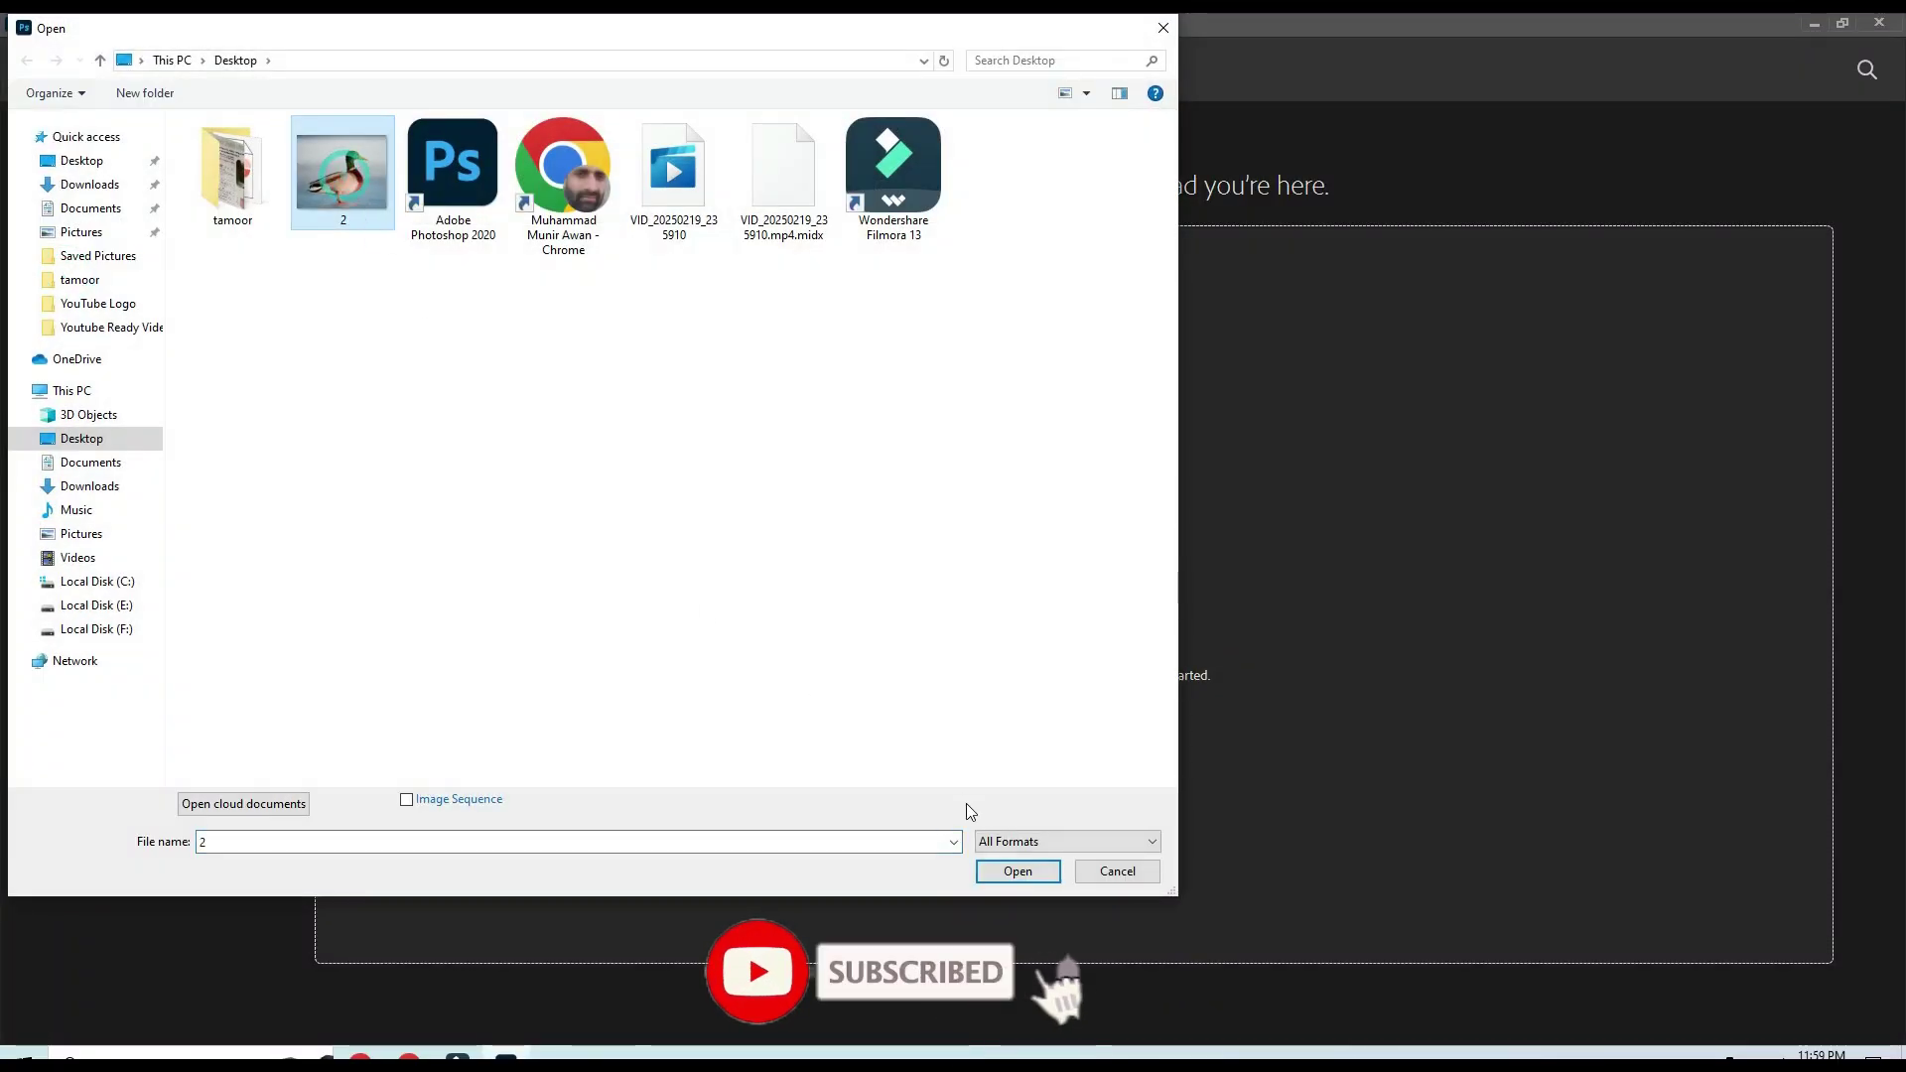
left_click(1018, 870)
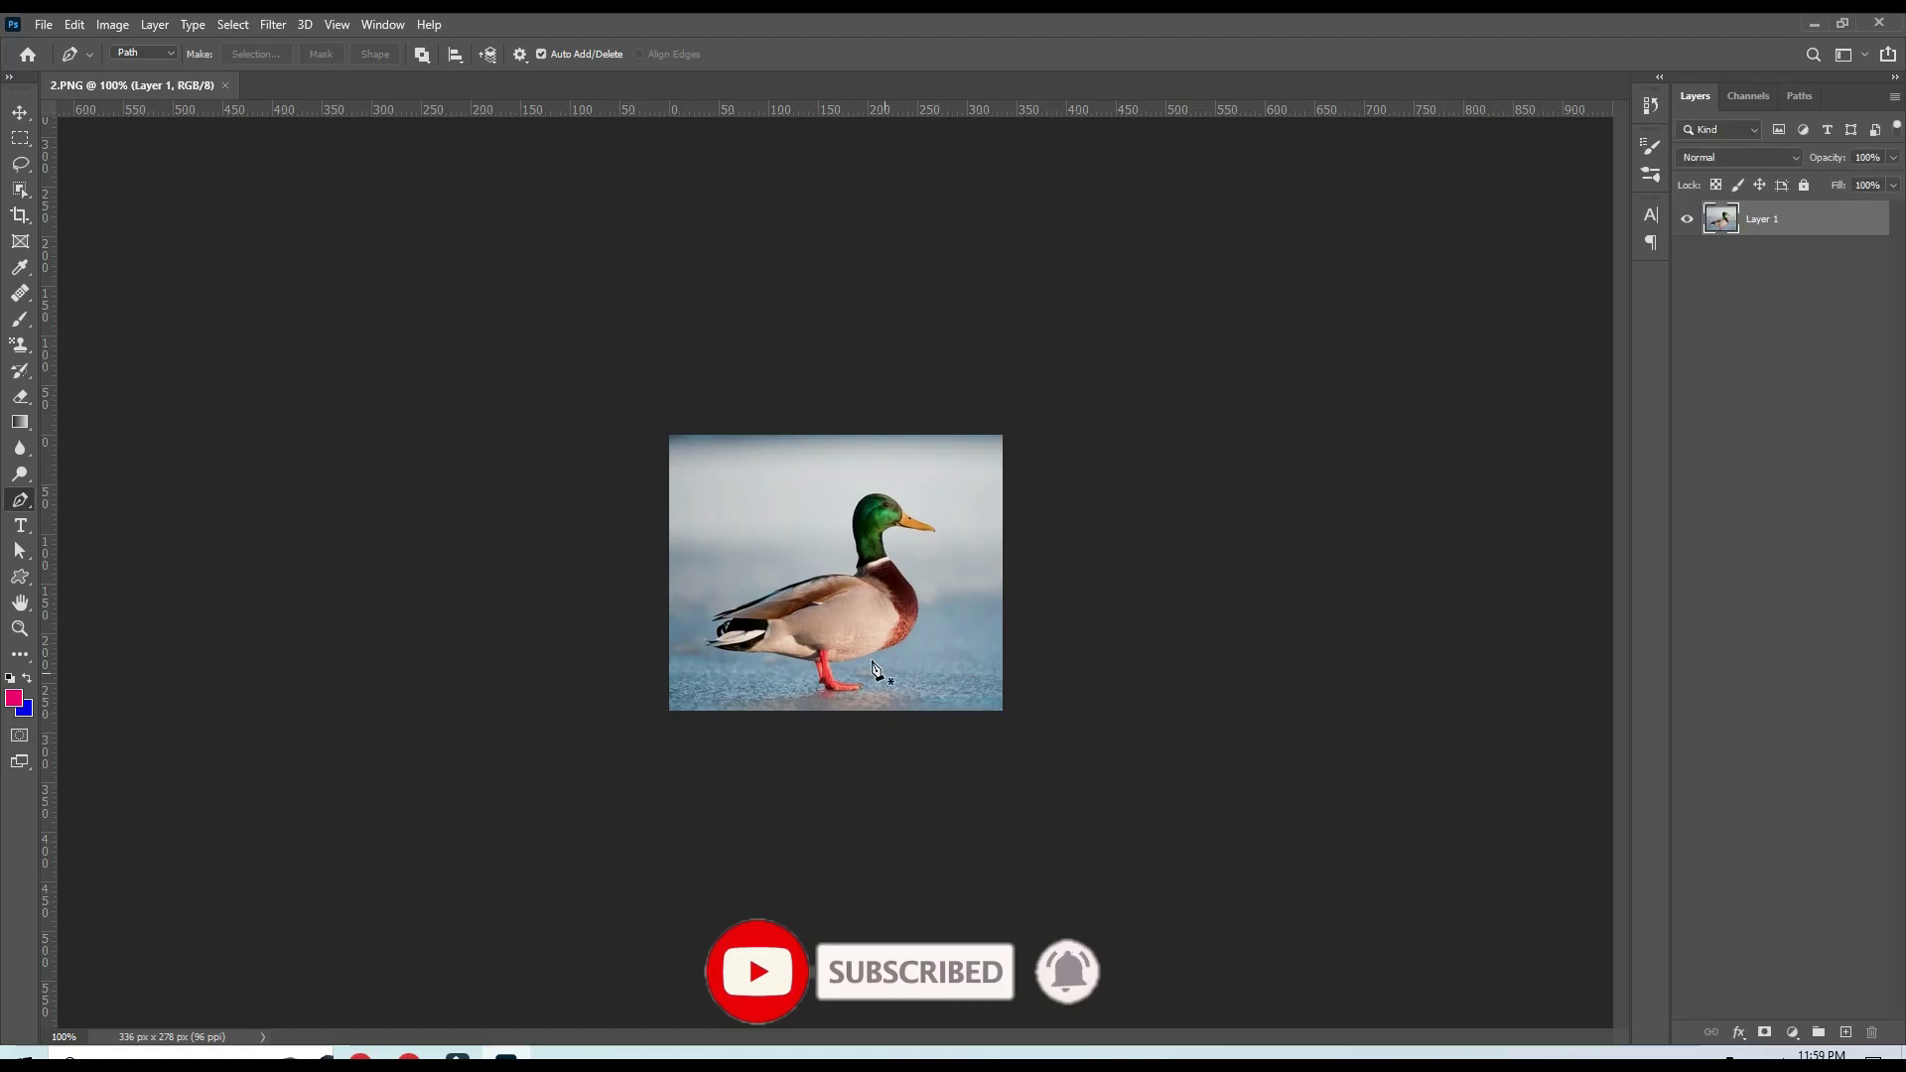
left_click(74, 24)
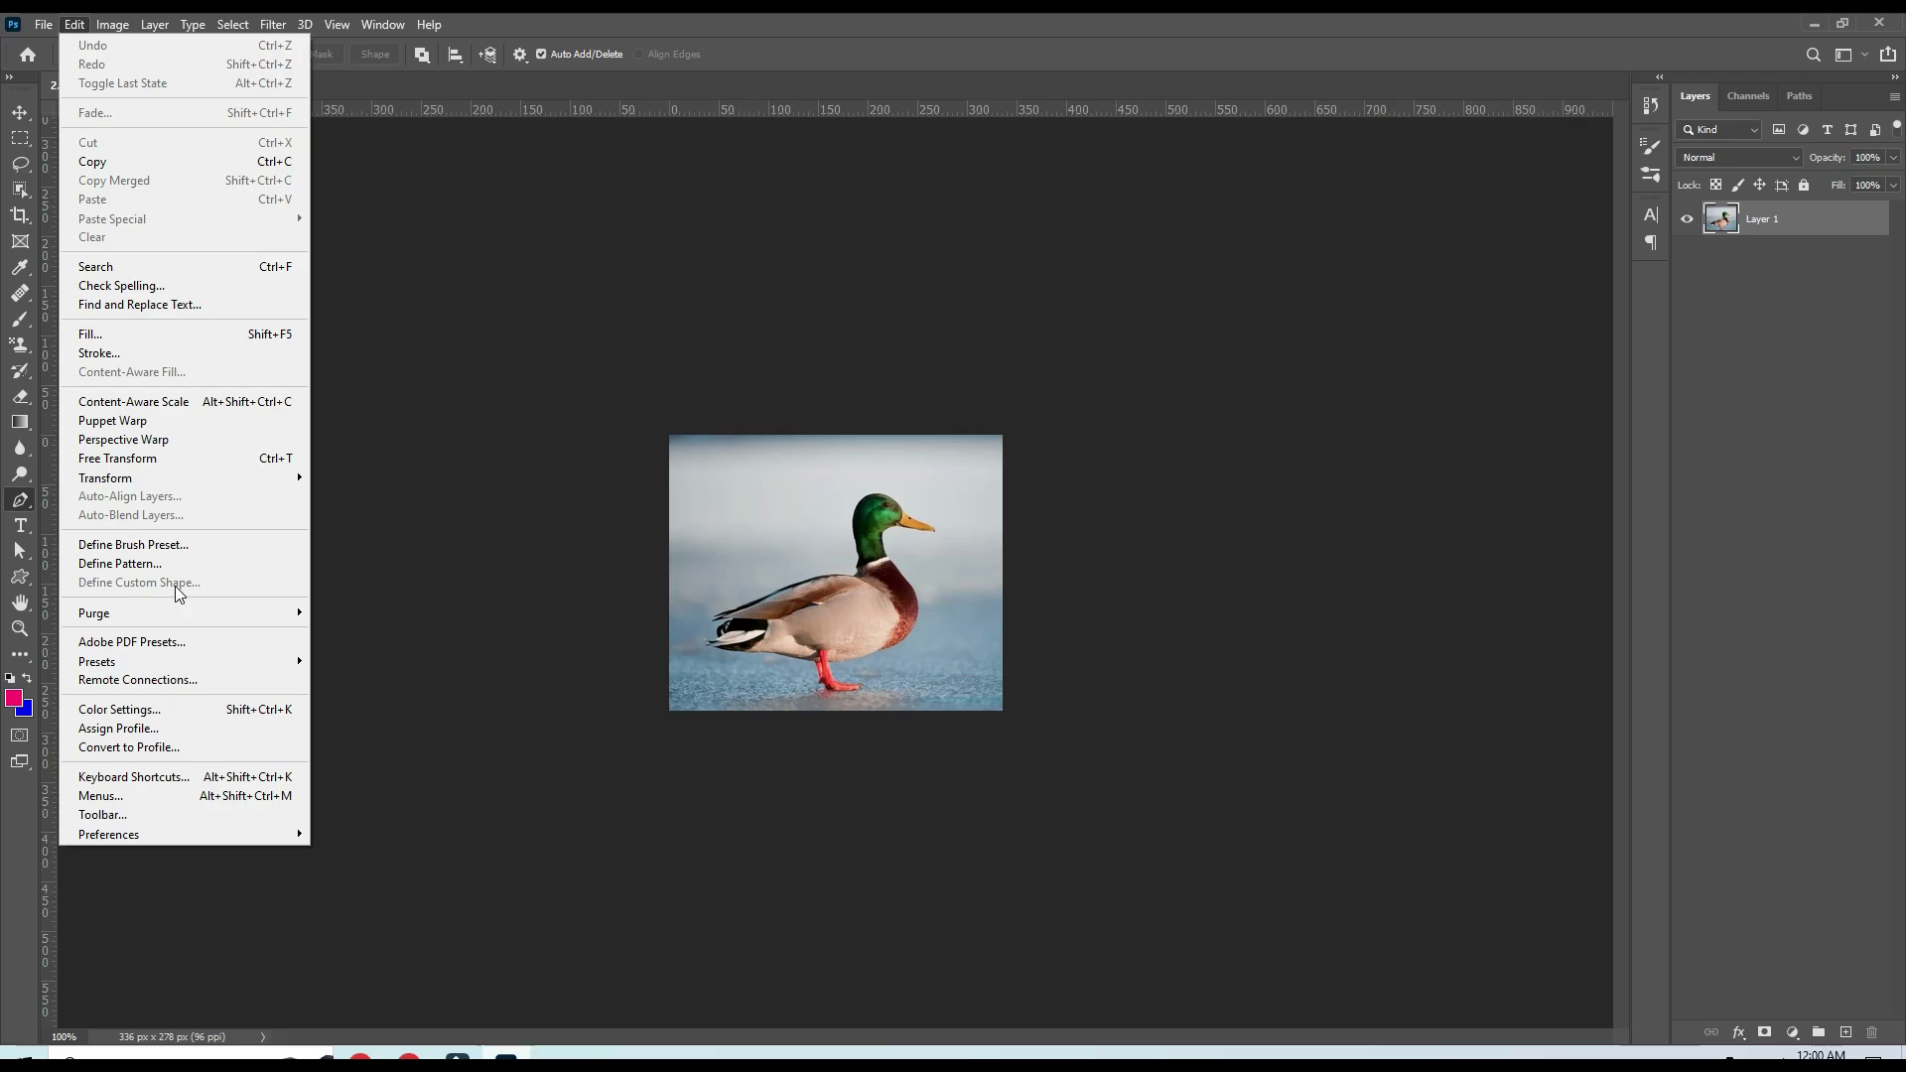
left_click(840, 593)
Start a Pen tool path at the tip of the duck's wing and trace along its back to the base of the neck
key("ctrl+0")
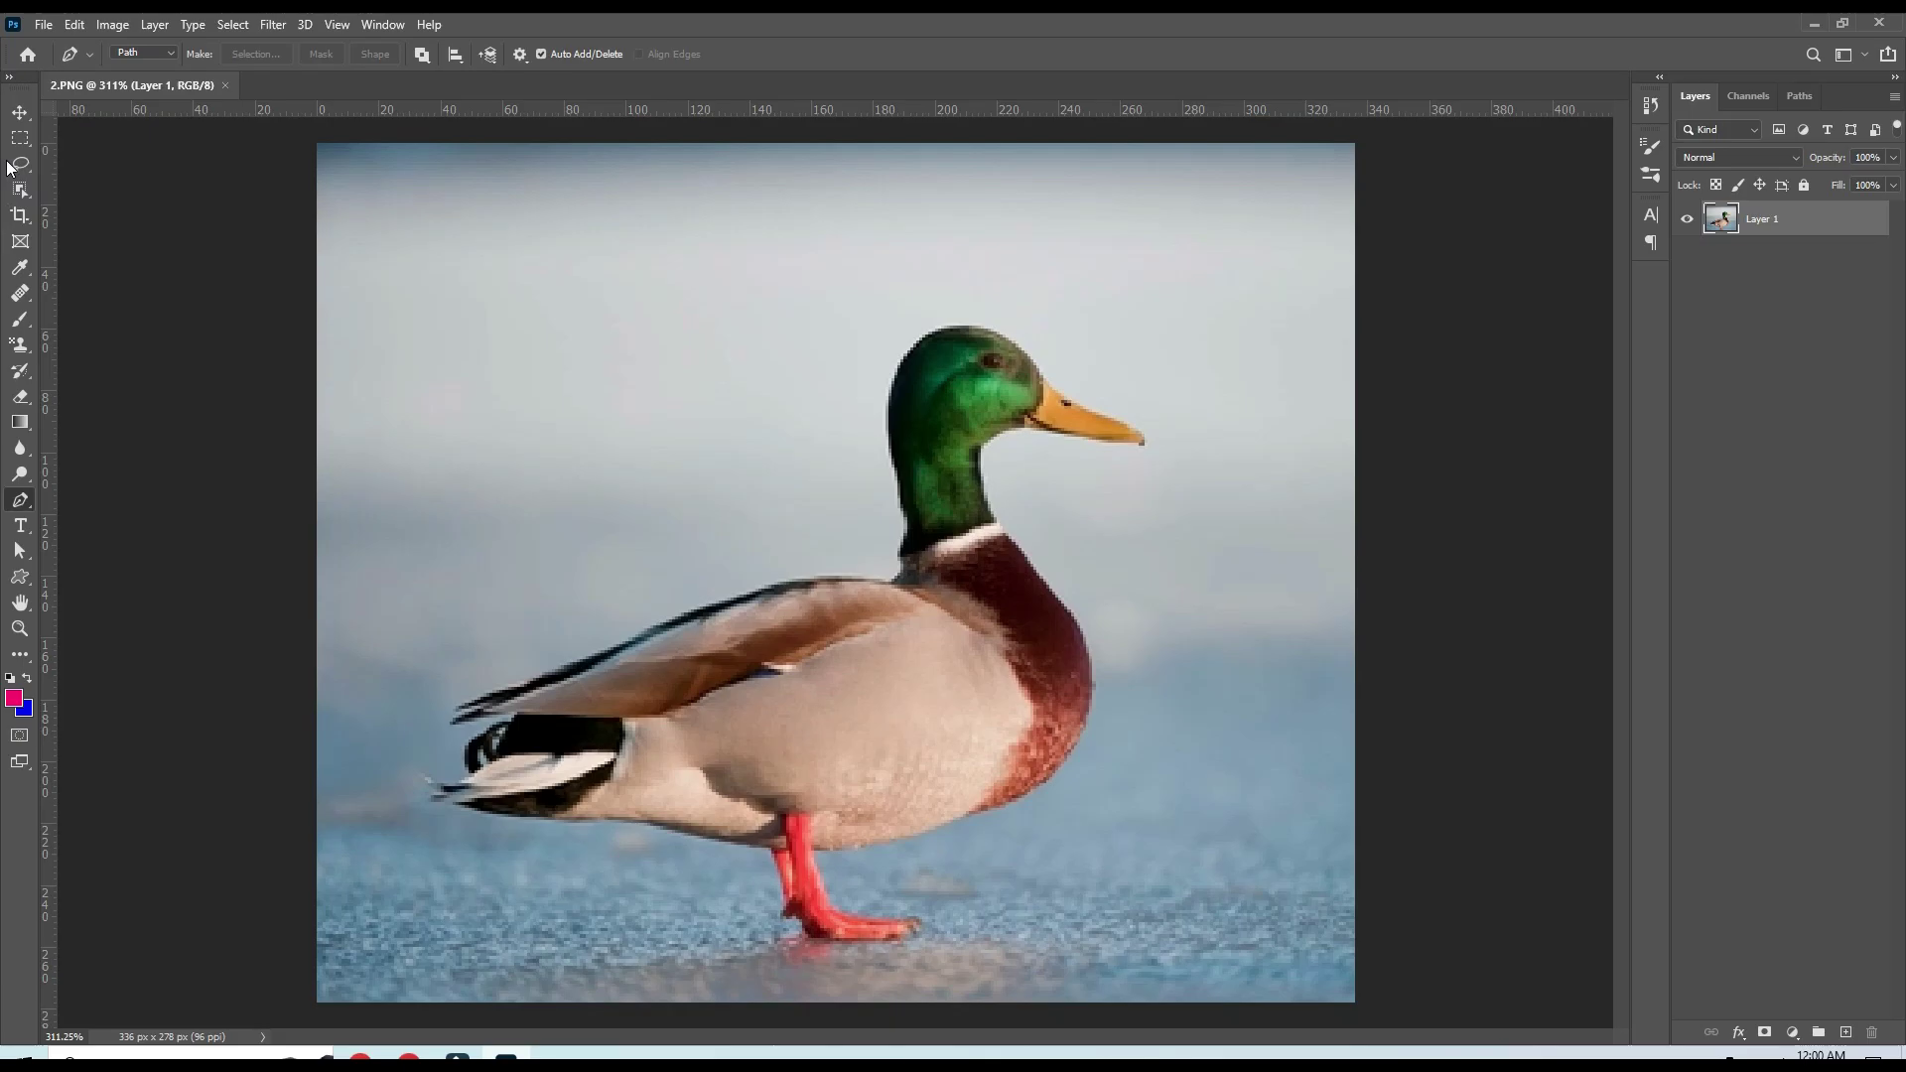
left_click(20, 112)
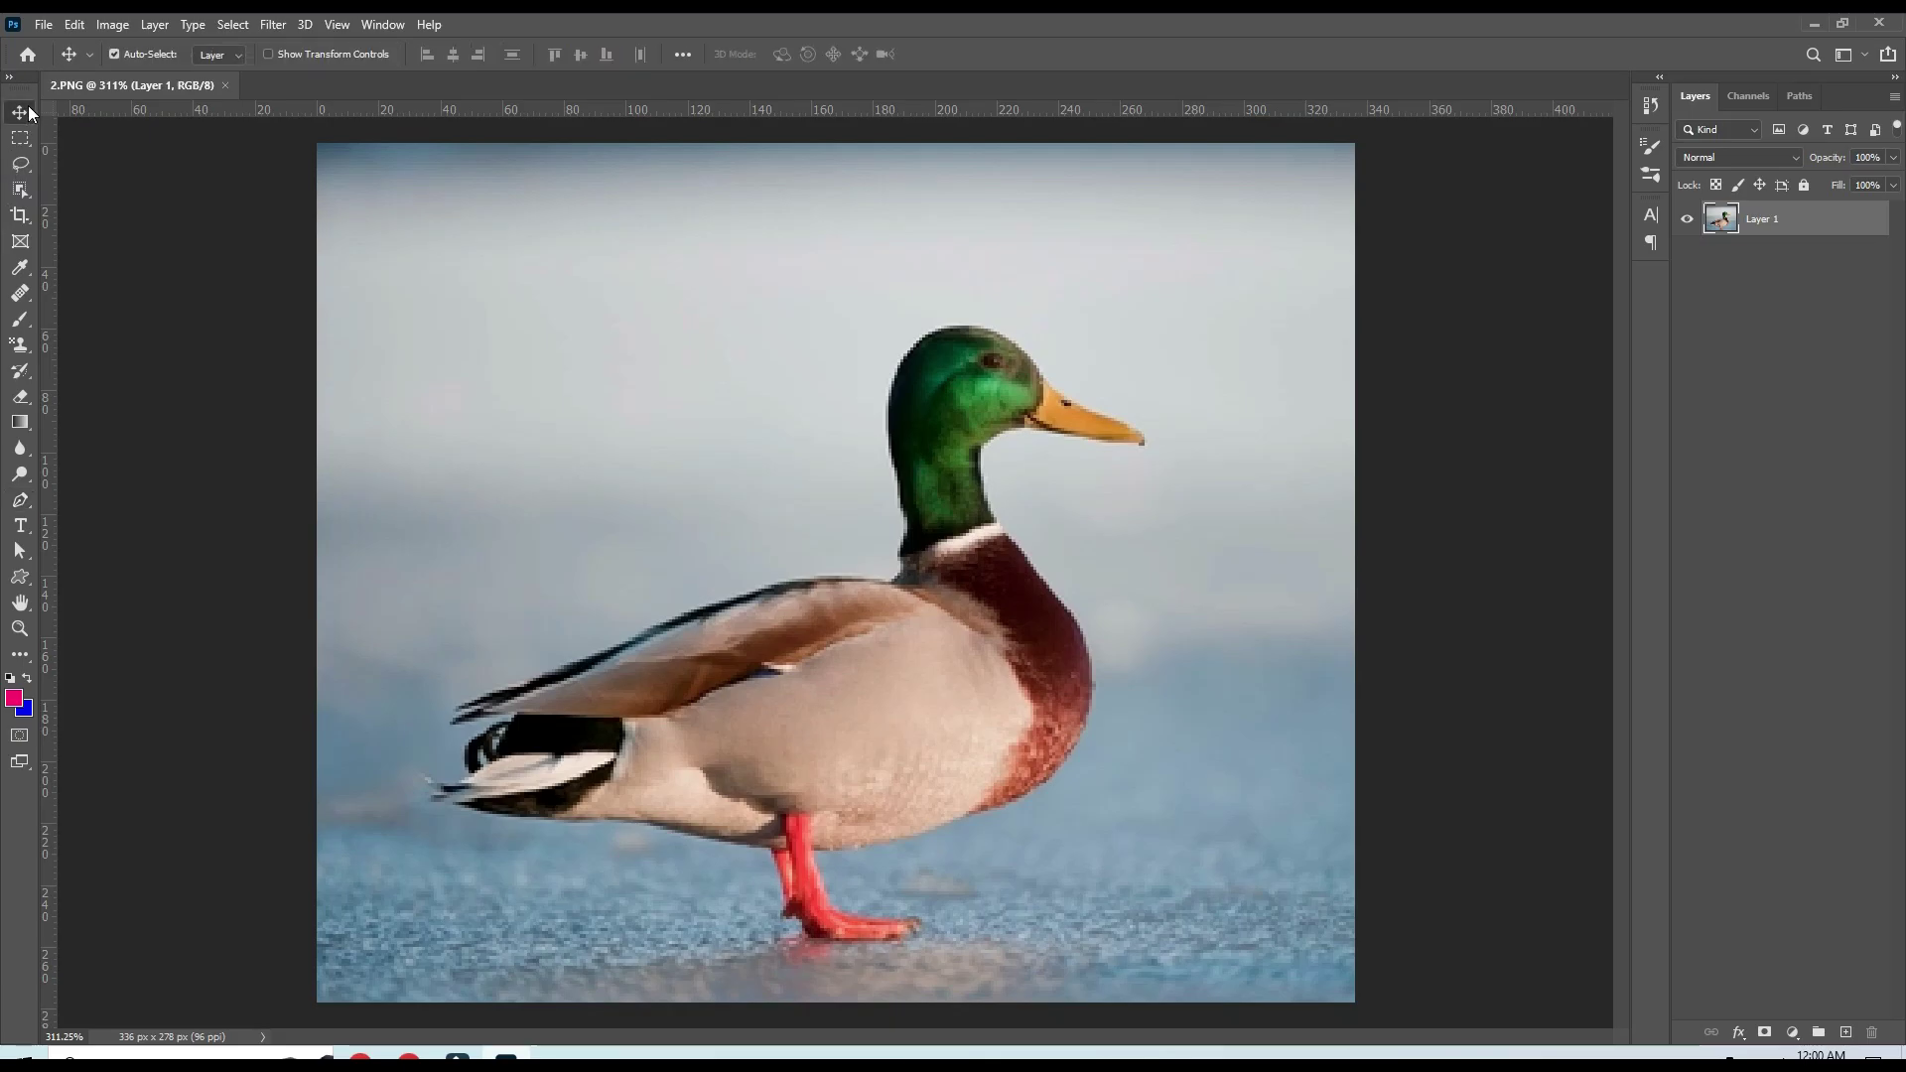
left_click(21, 500)
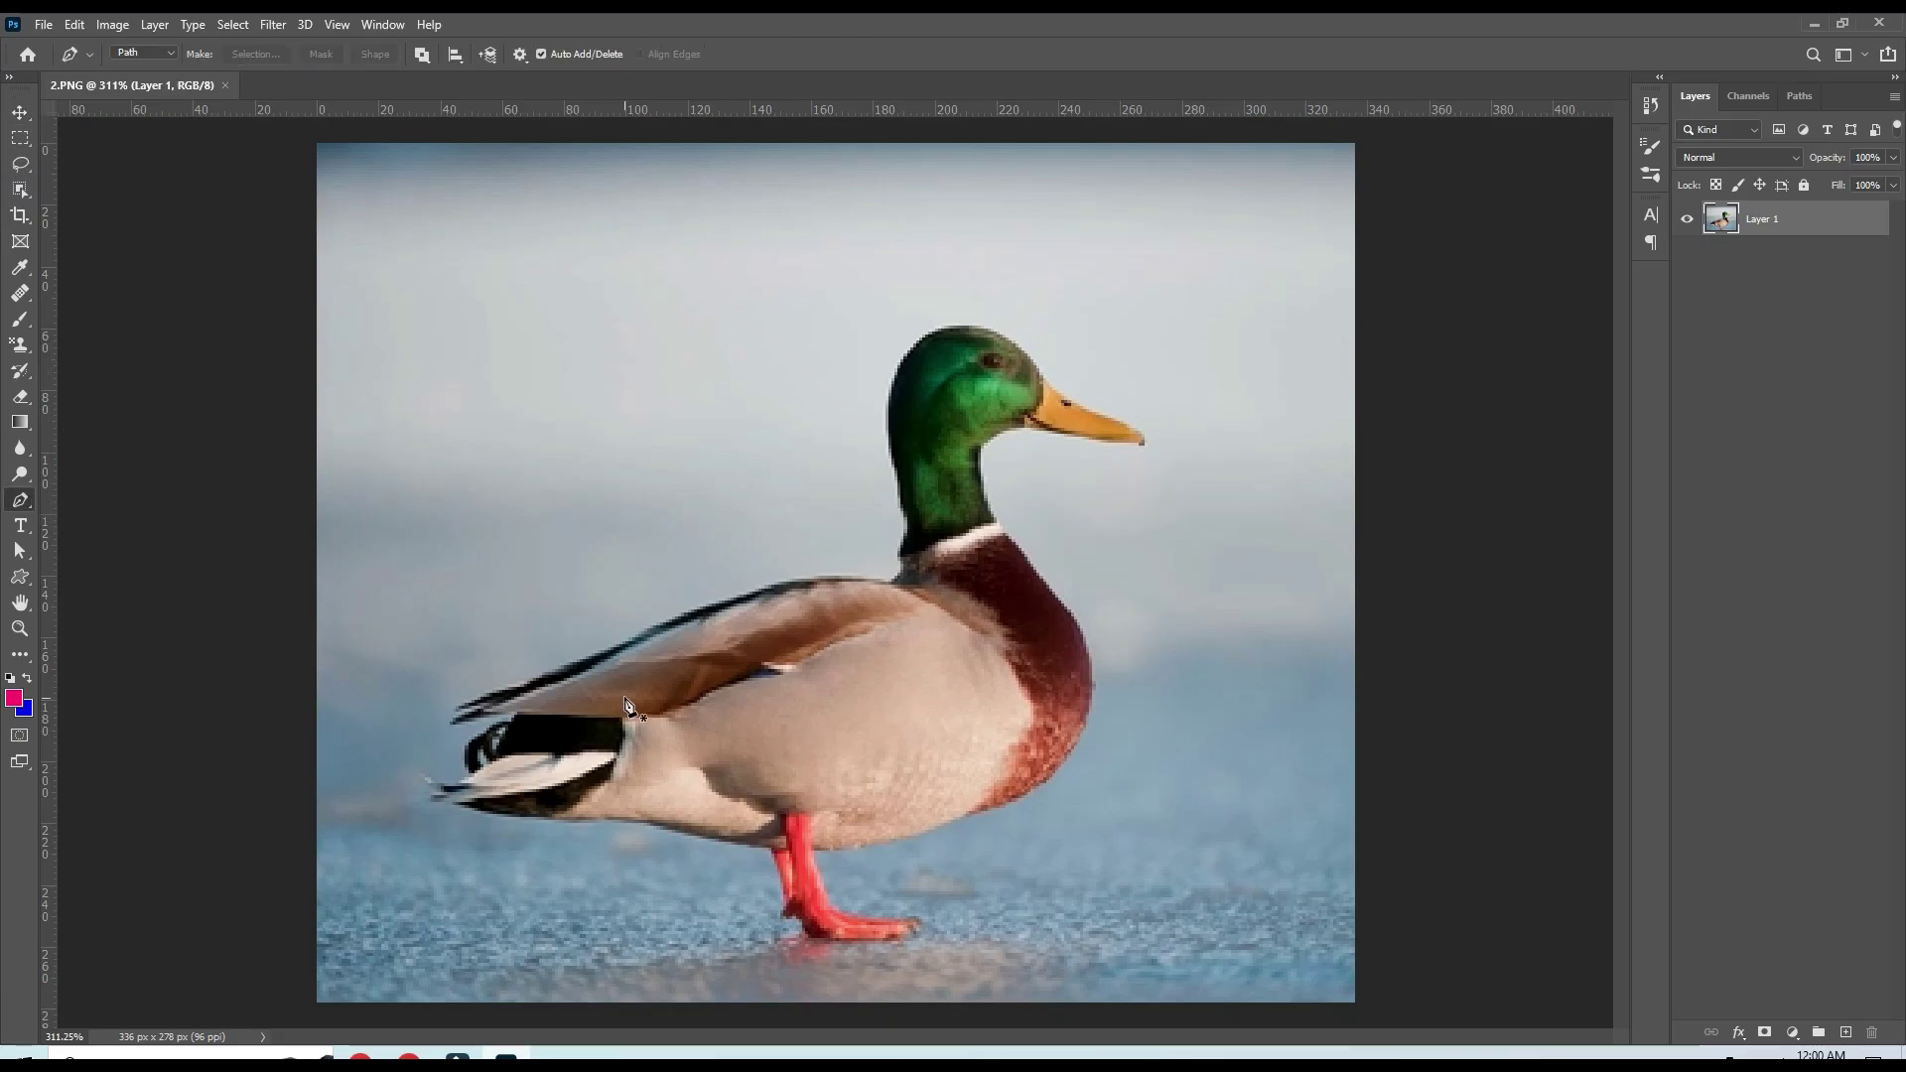
scroll(622, 703, "up", 1)
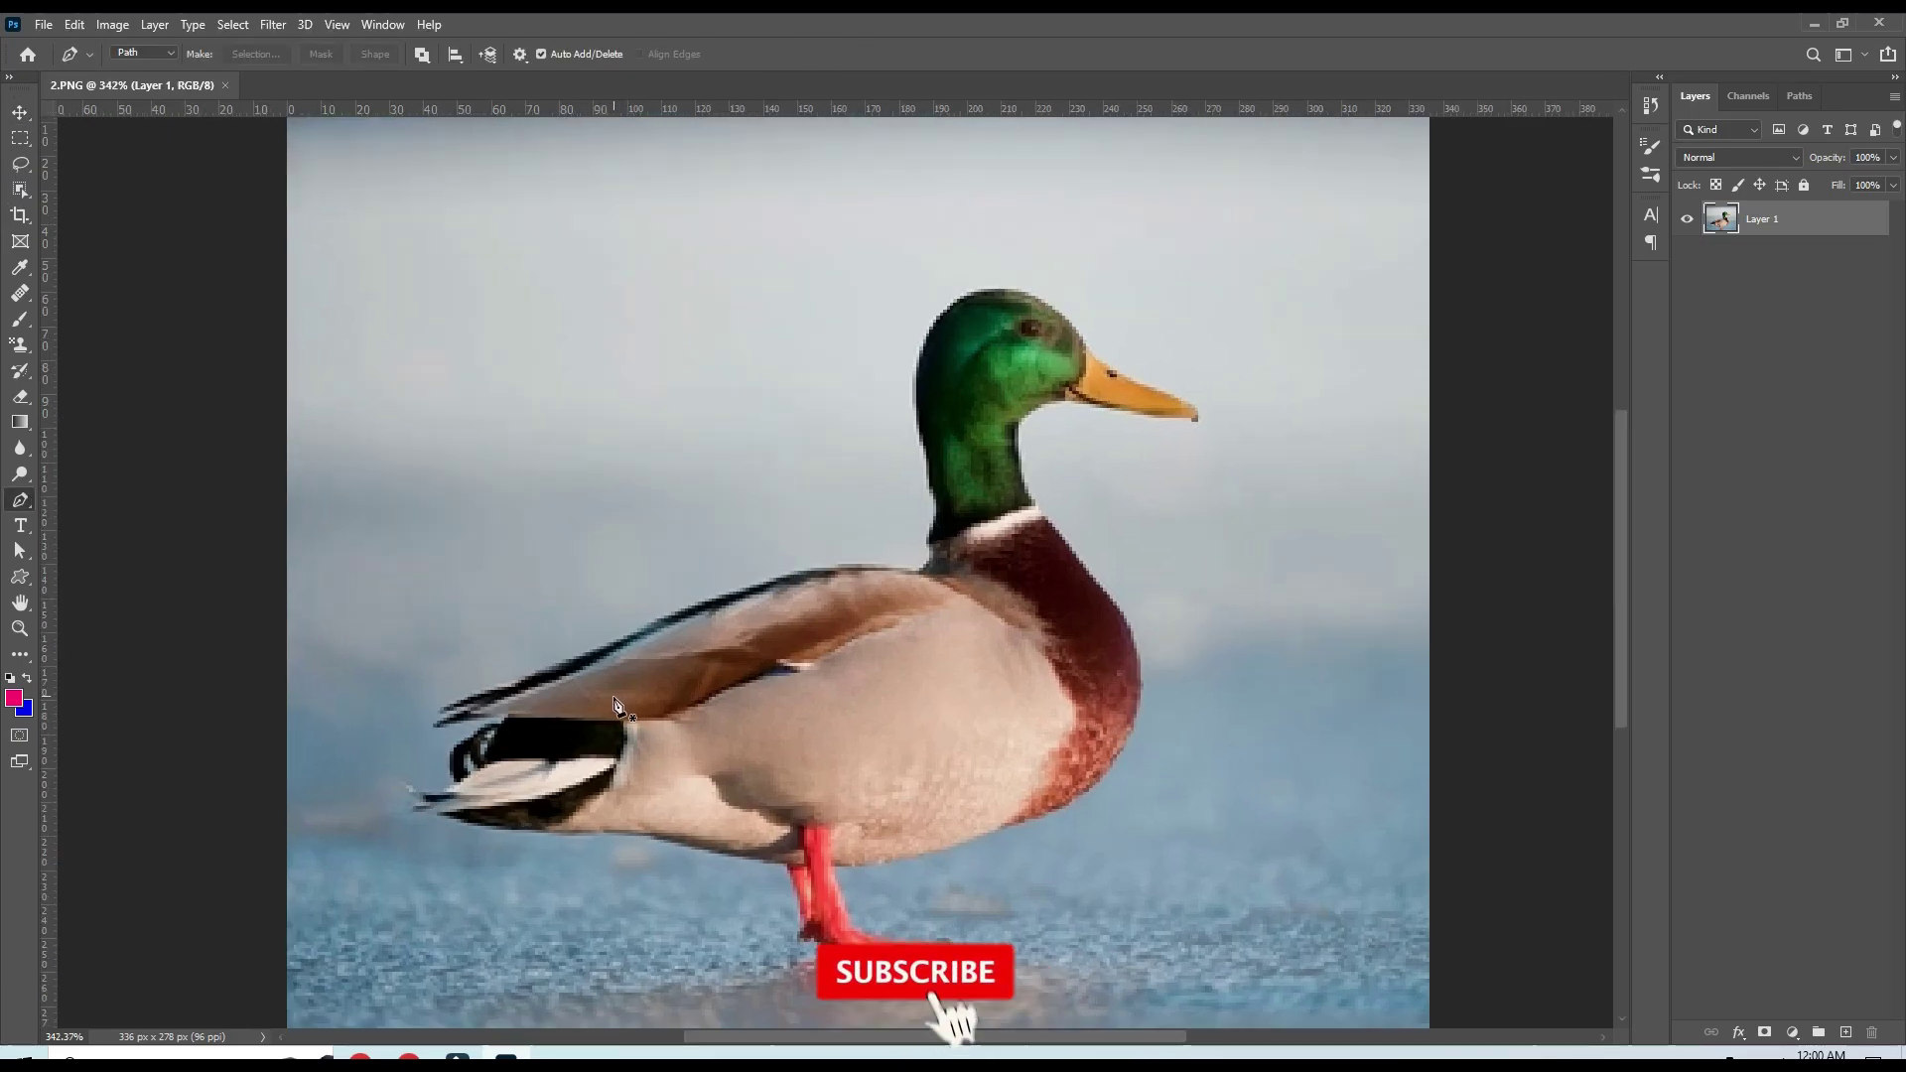
left_click(437, 707)
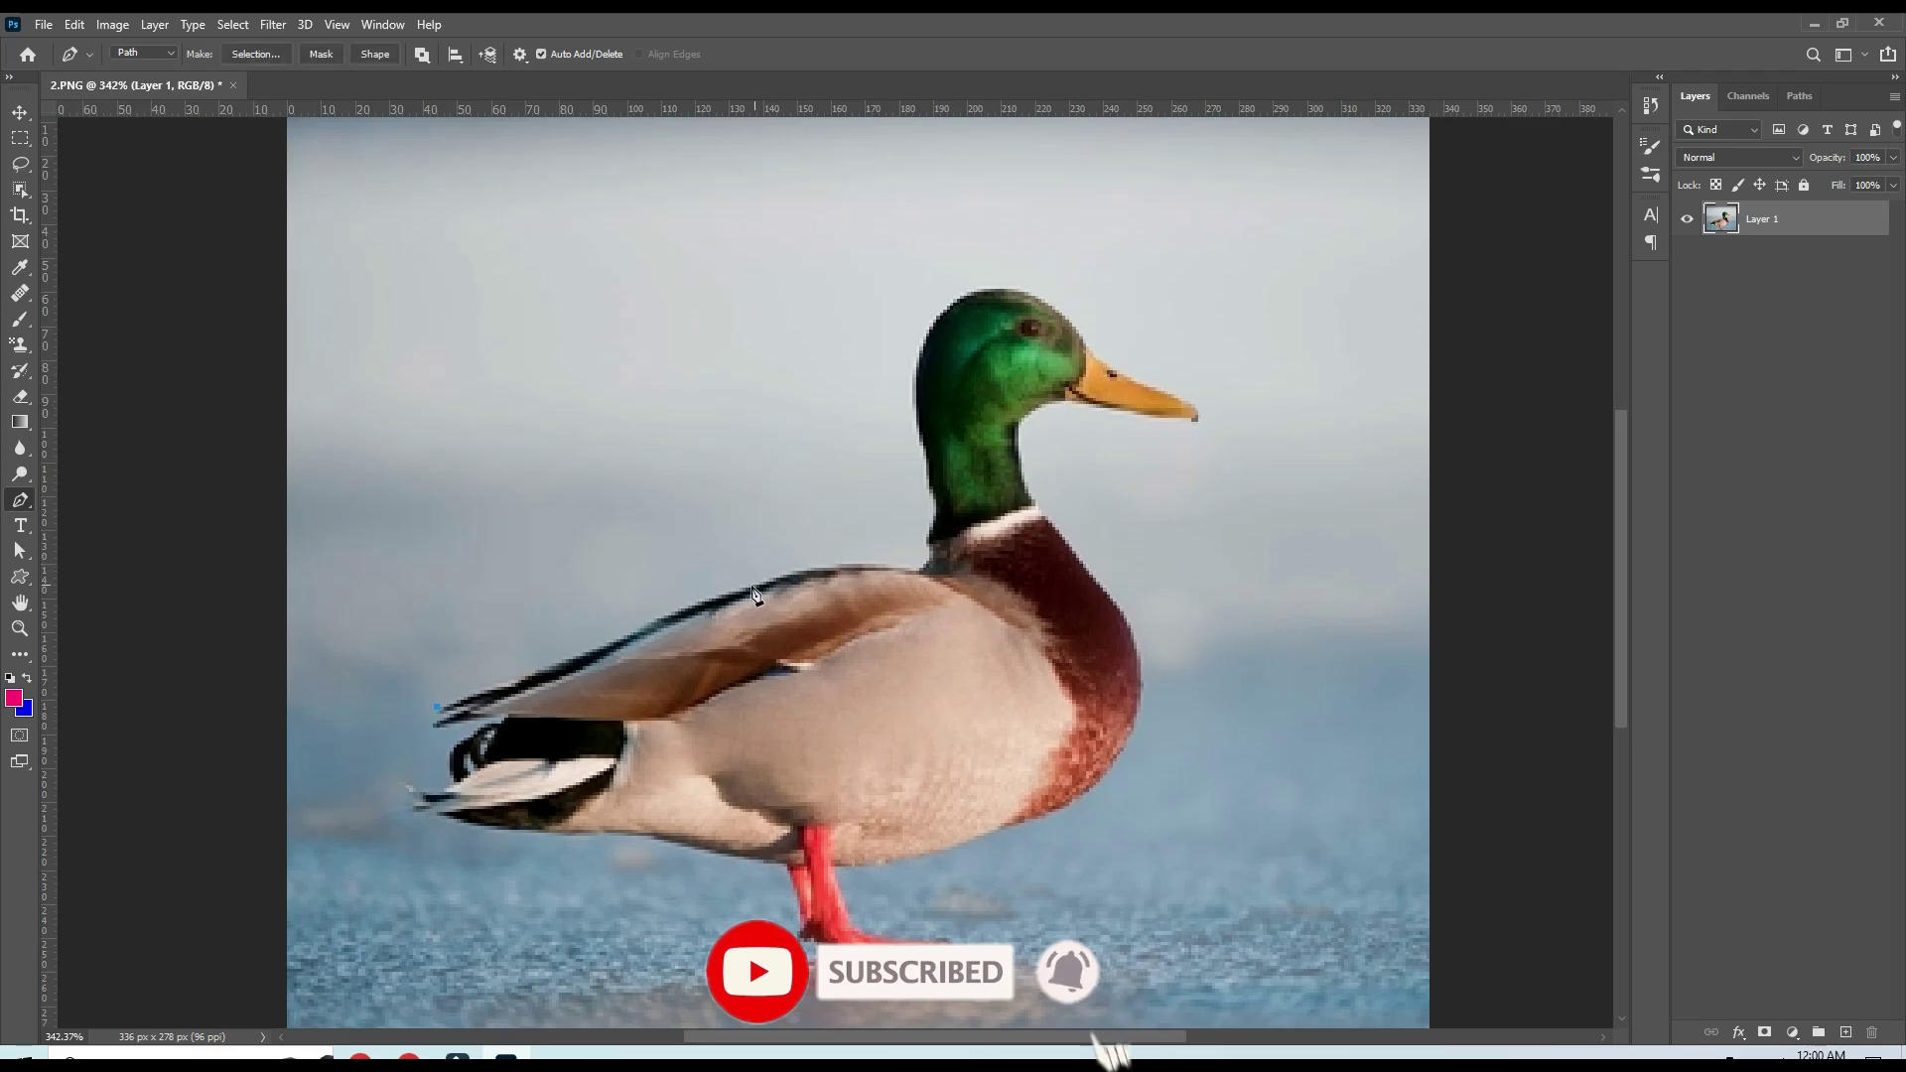
left_click_drag(618, 643, 685, 602)
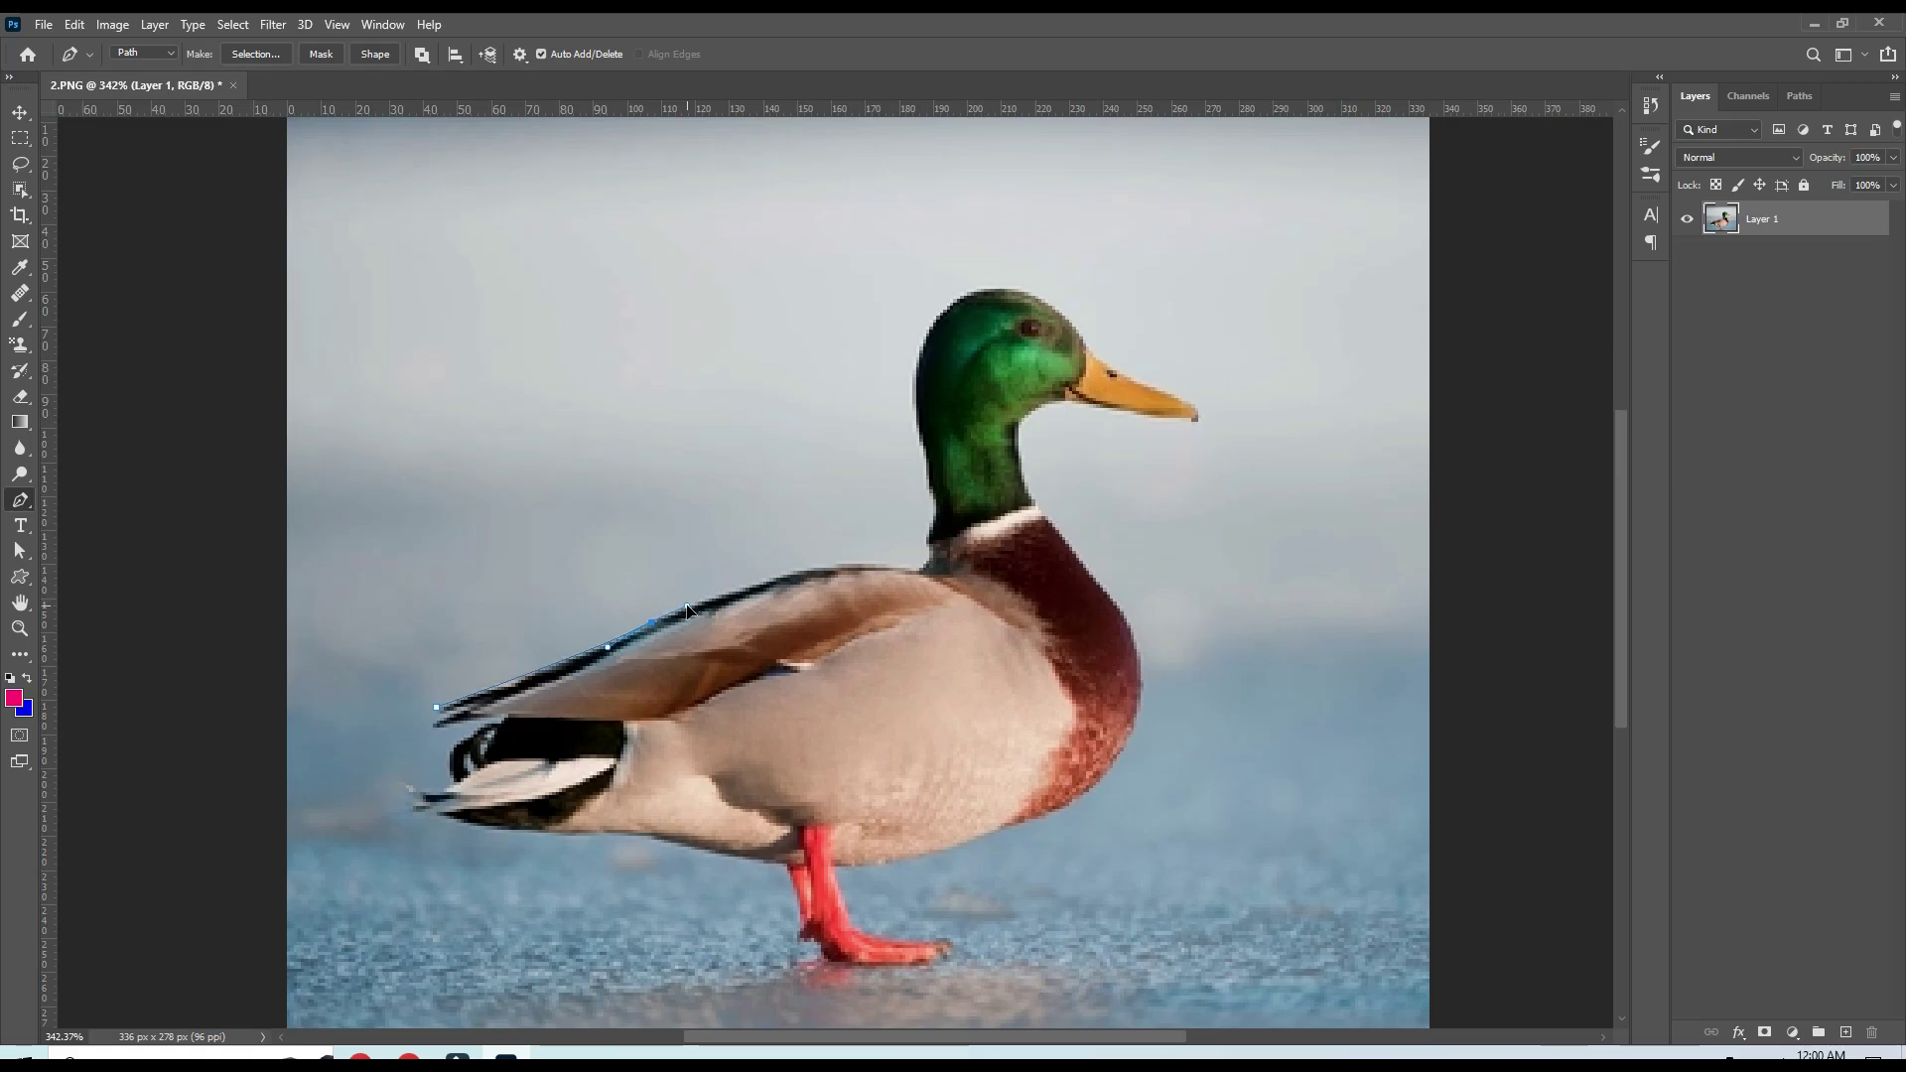
left_click(687, 605)
left_click_drag(650, 622, 804, 643)
left_click(585, 661)
left_click_drag(950, 592, 979, 590)
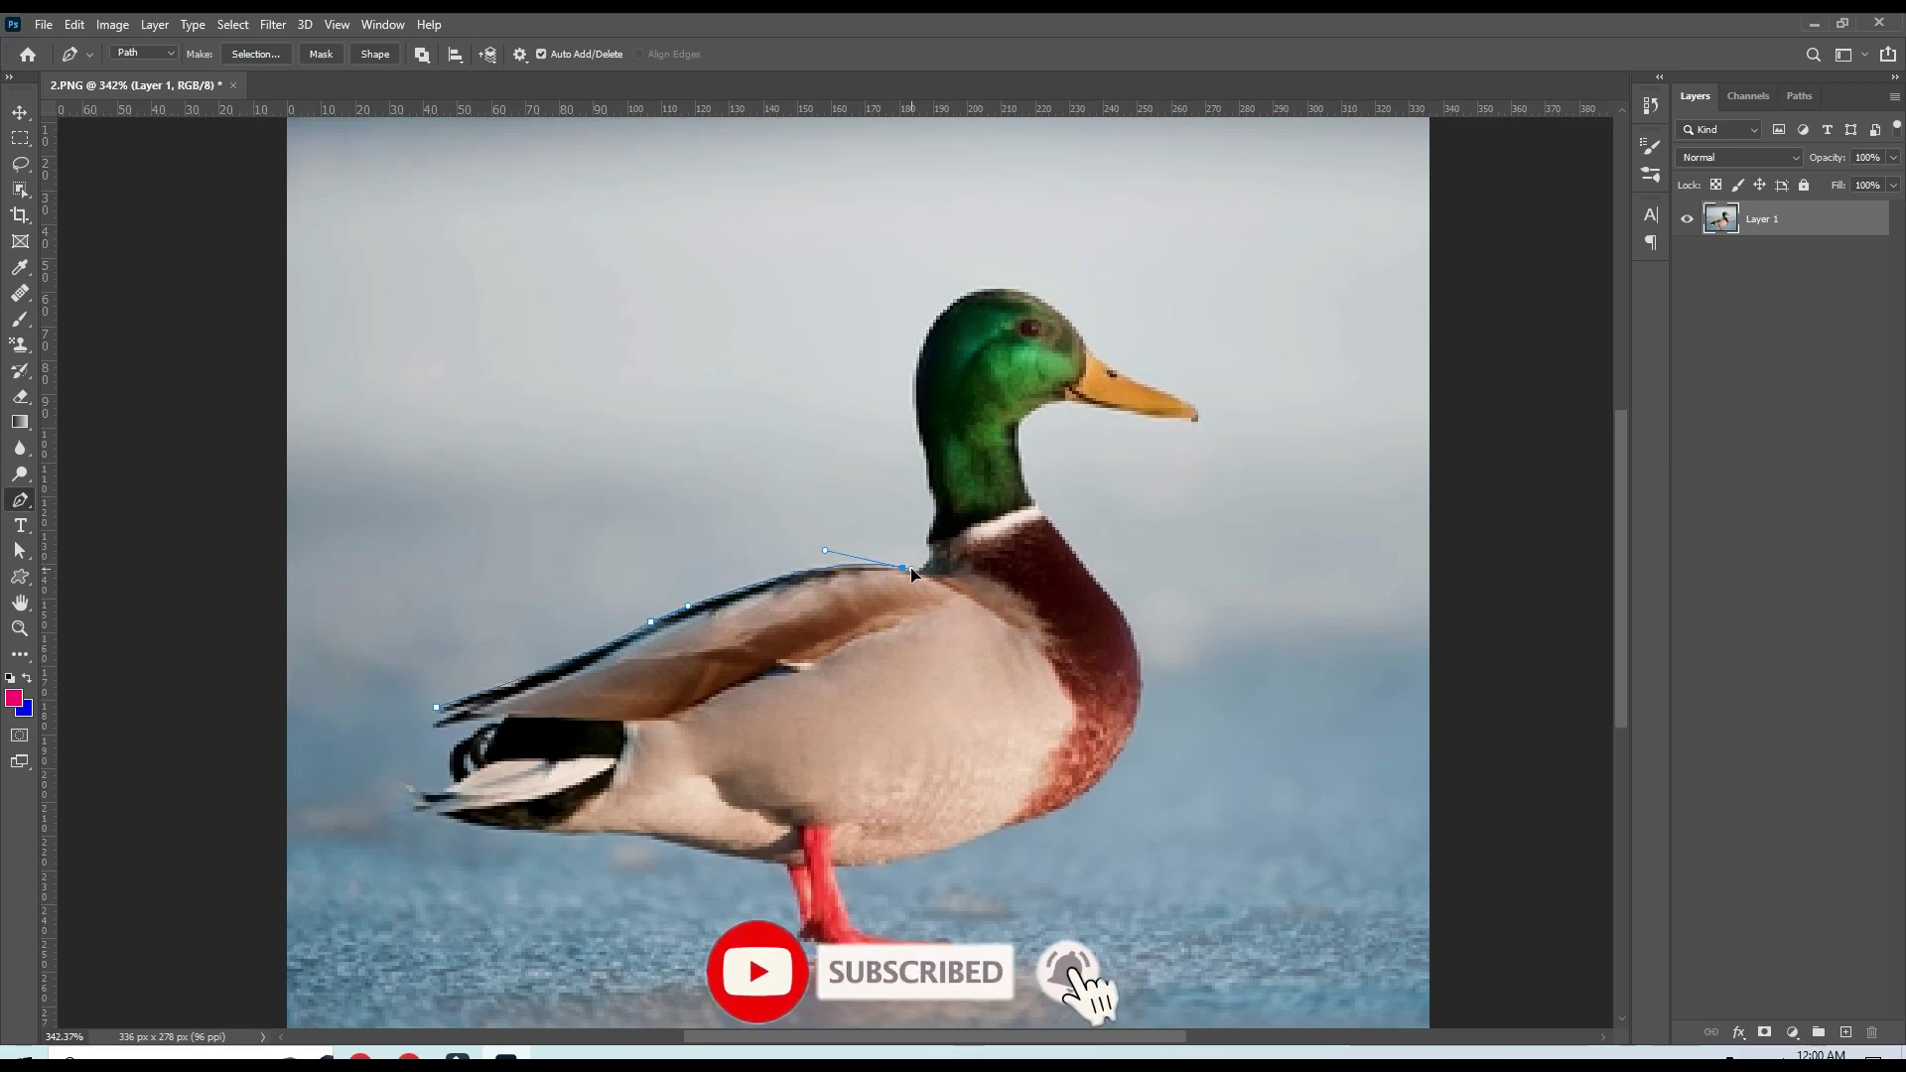
left_click(937, 571)
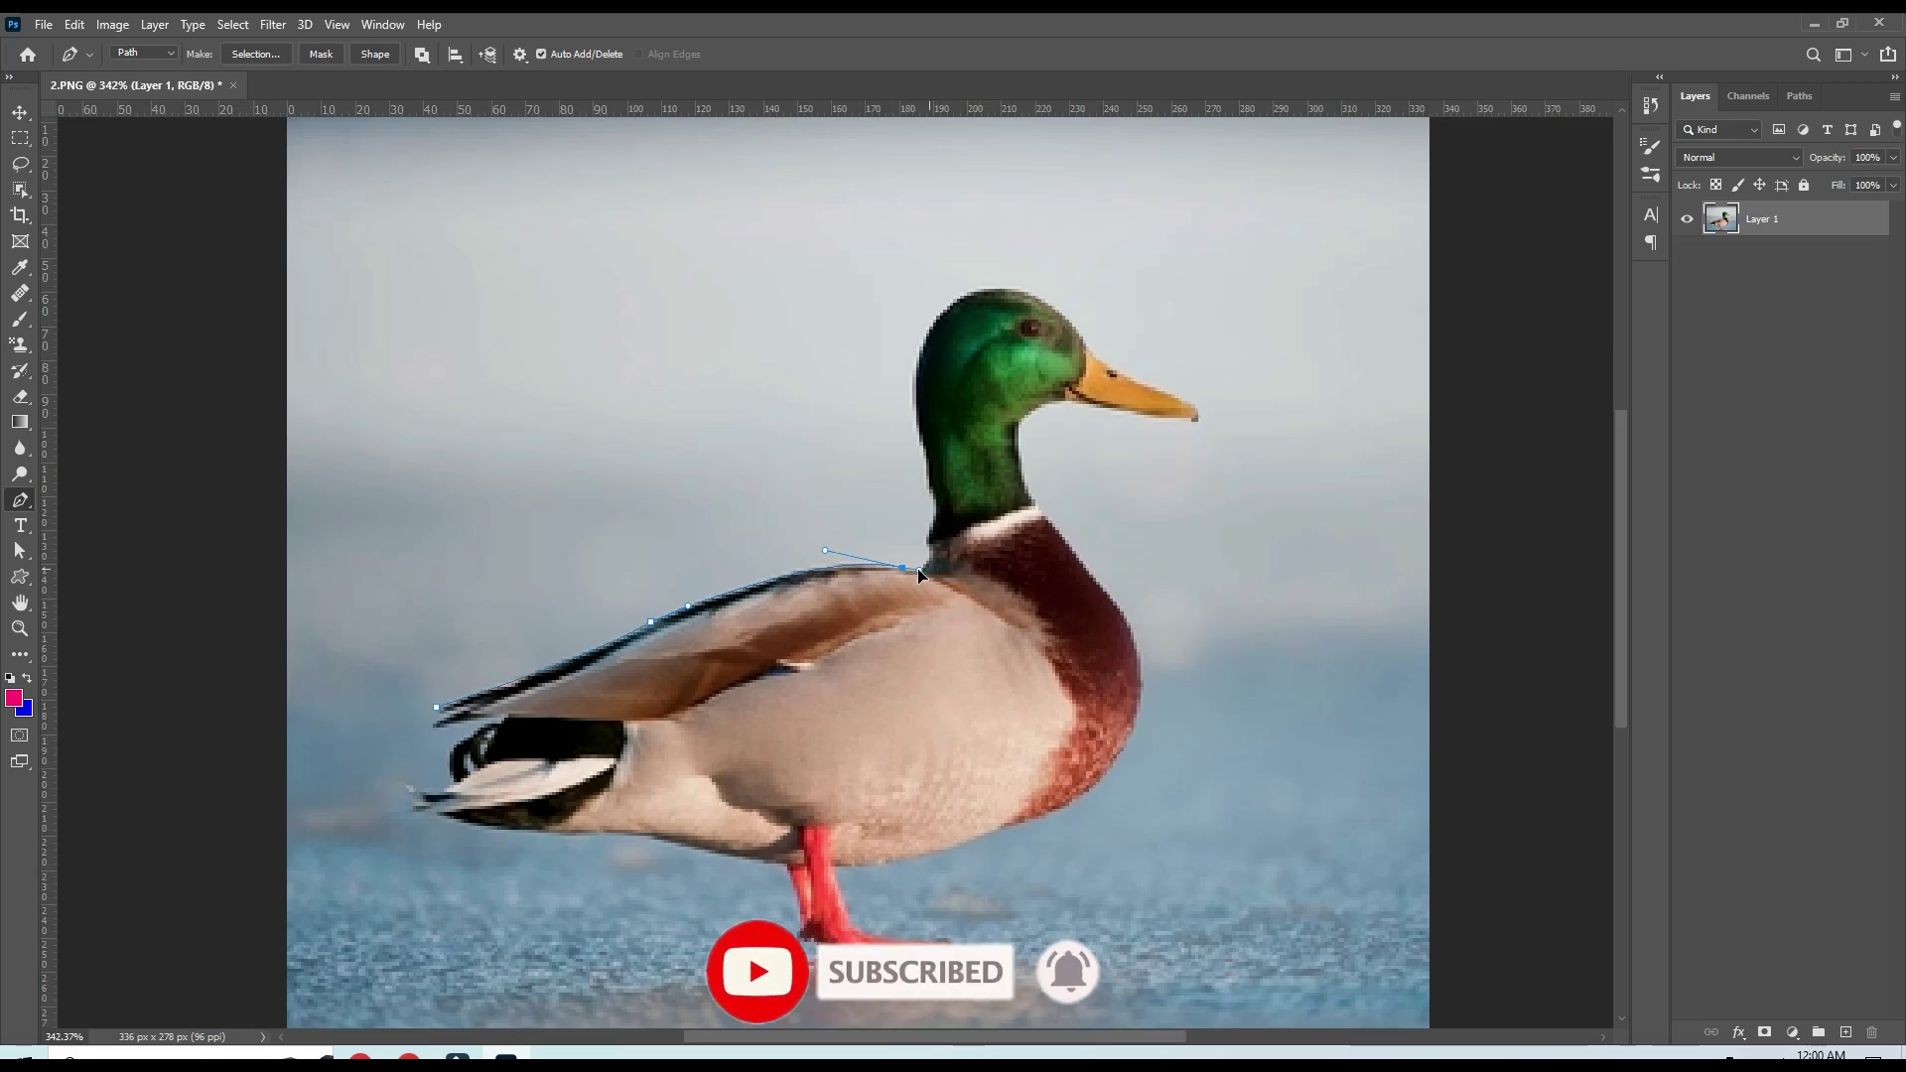
Continue the path up the back of the neck, over the head and along the upper beak to its tip
left_click_drag(933, 567, 928, 526)
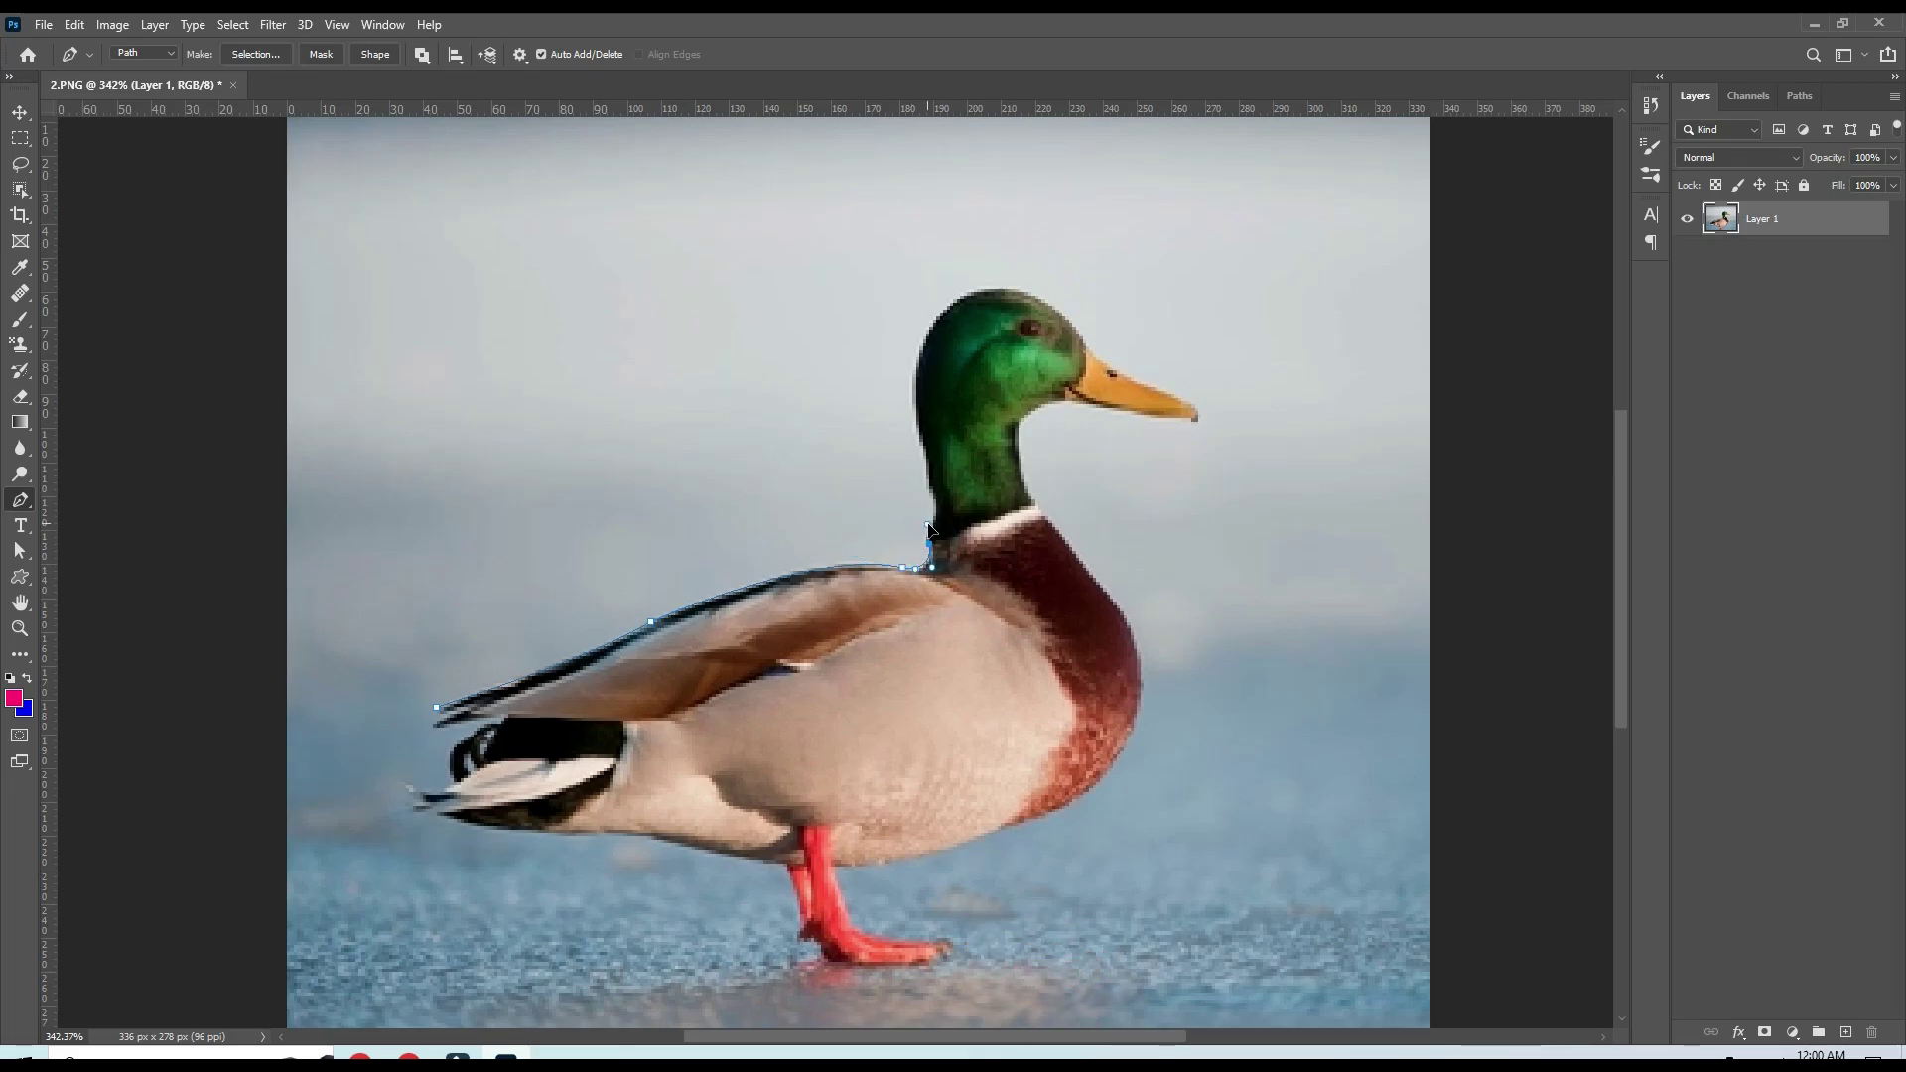
mouse_move(930, 489)
left_mouse_down()
mouse_move(916, 474)
mouse_move(931, 481)
left_mouse_up()
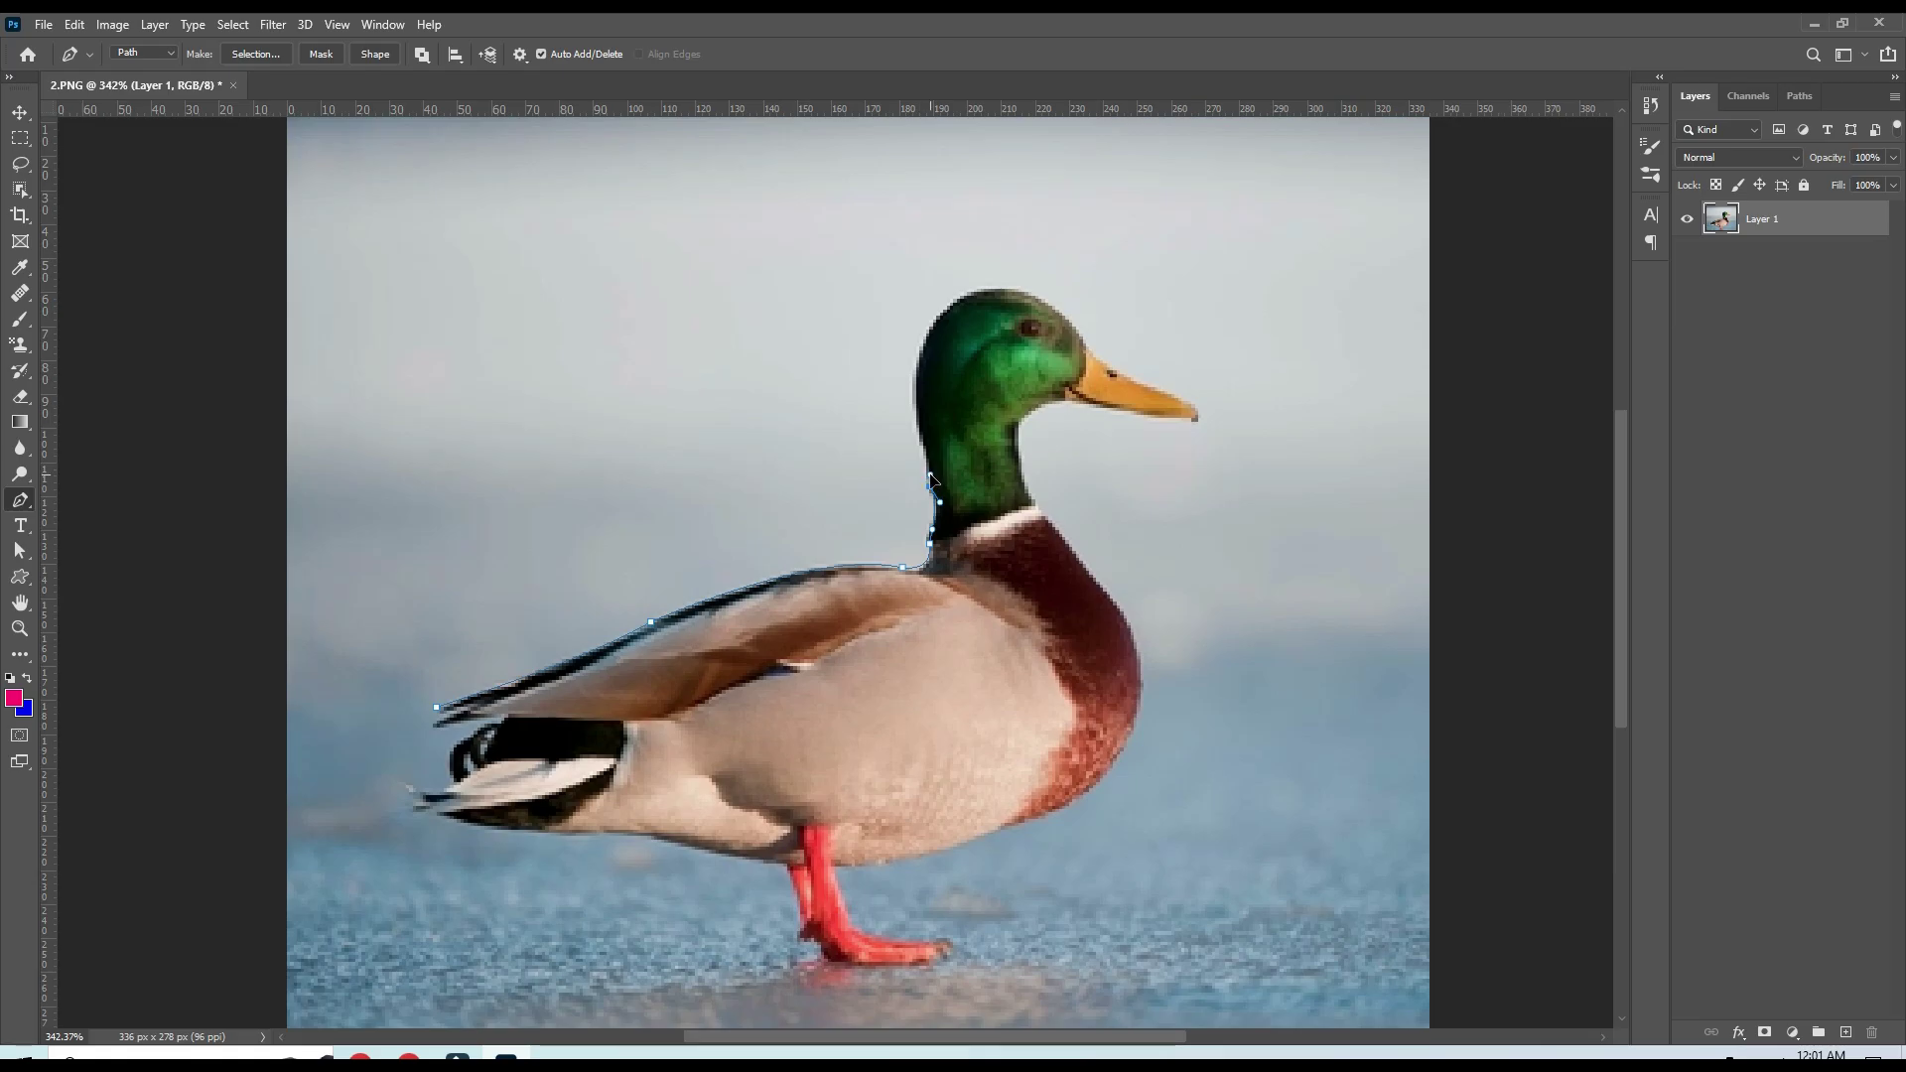
left_click_drag(1004, 286, 1127, 268)
left_click_drag(1095, 353, 1120, 371)
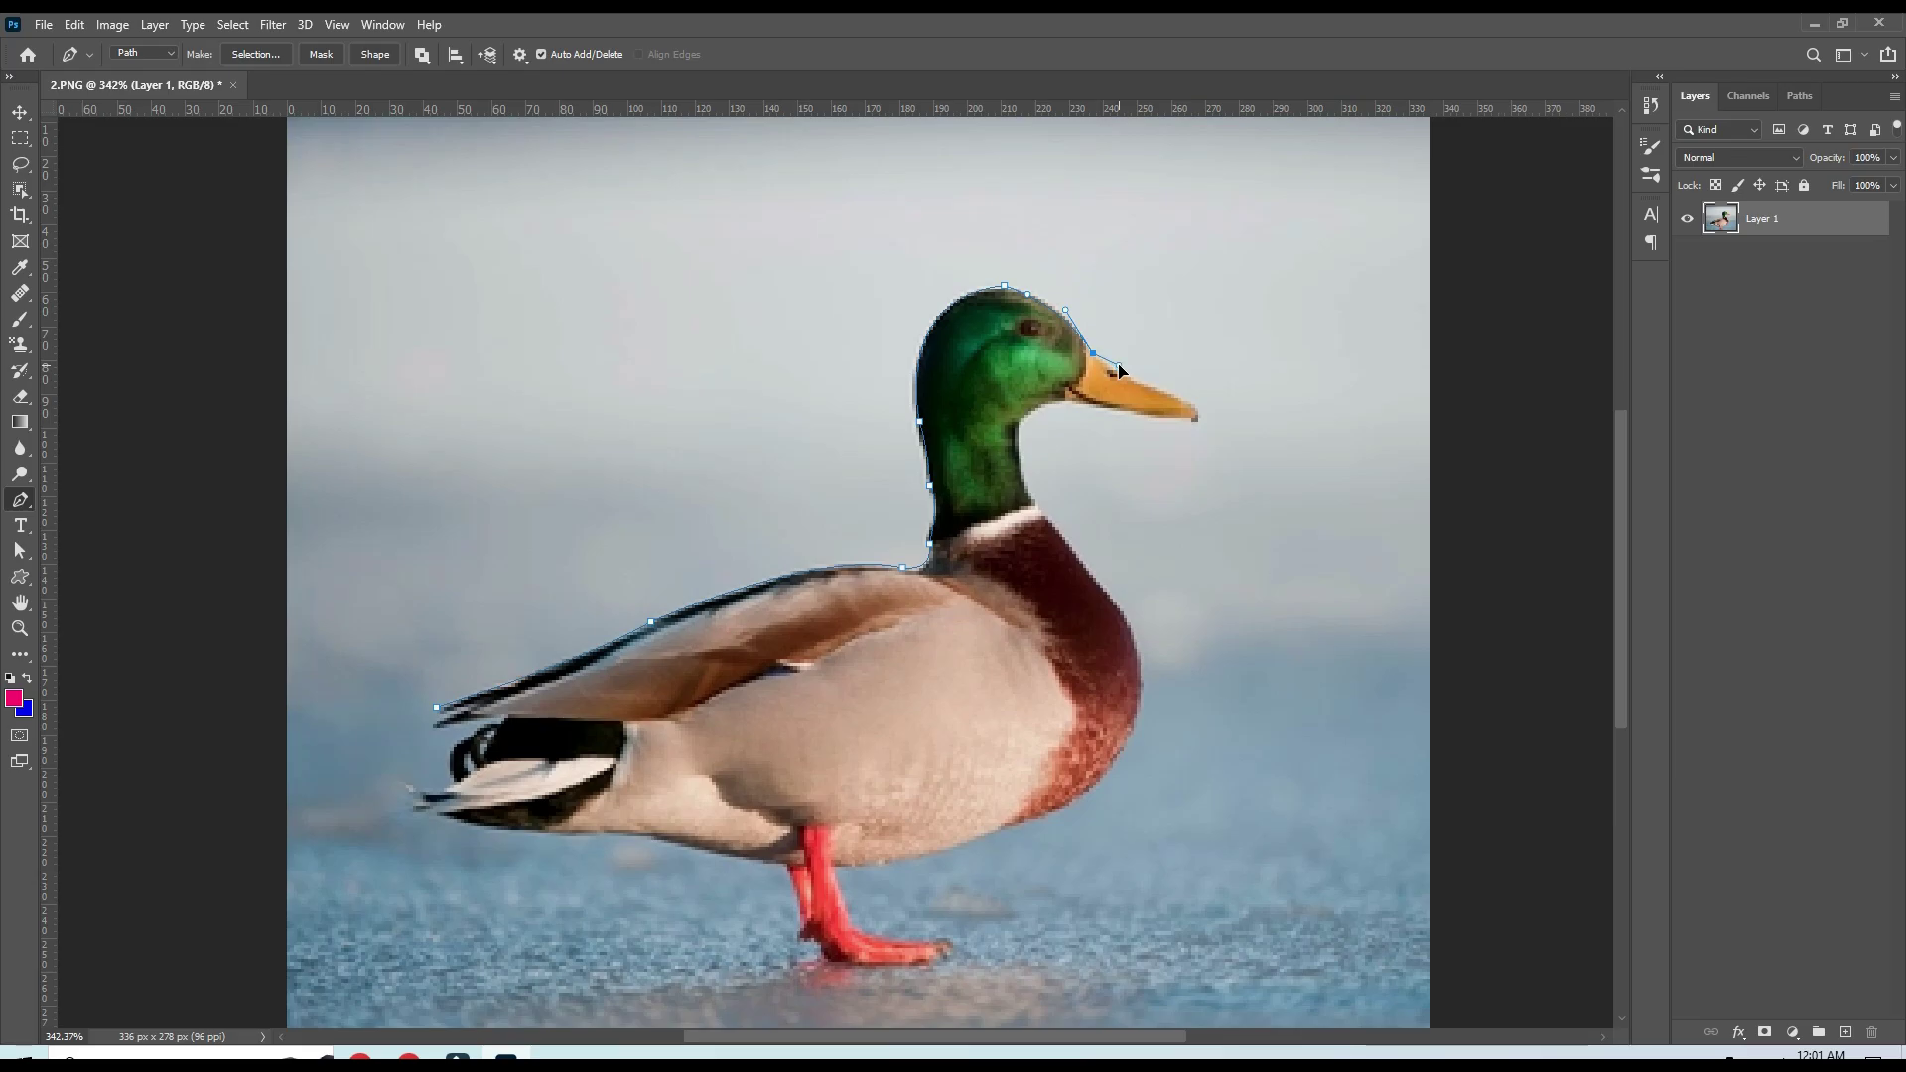
left_click(1172, 394)
Trace the path from the throat down the front of the neck and around the chest to the belly
left_click(1032, 410)
left_click(1025, 479)
left_click(1131, 628)
left_click(1073, 797)
left_click(909, 856)
Extend the path down the front of the leg and around the duck's foot
left_click(836, 864)
left_click(892, 937)
left_click(947, 938)
left_click(828, 961)
left_click(801, 936)
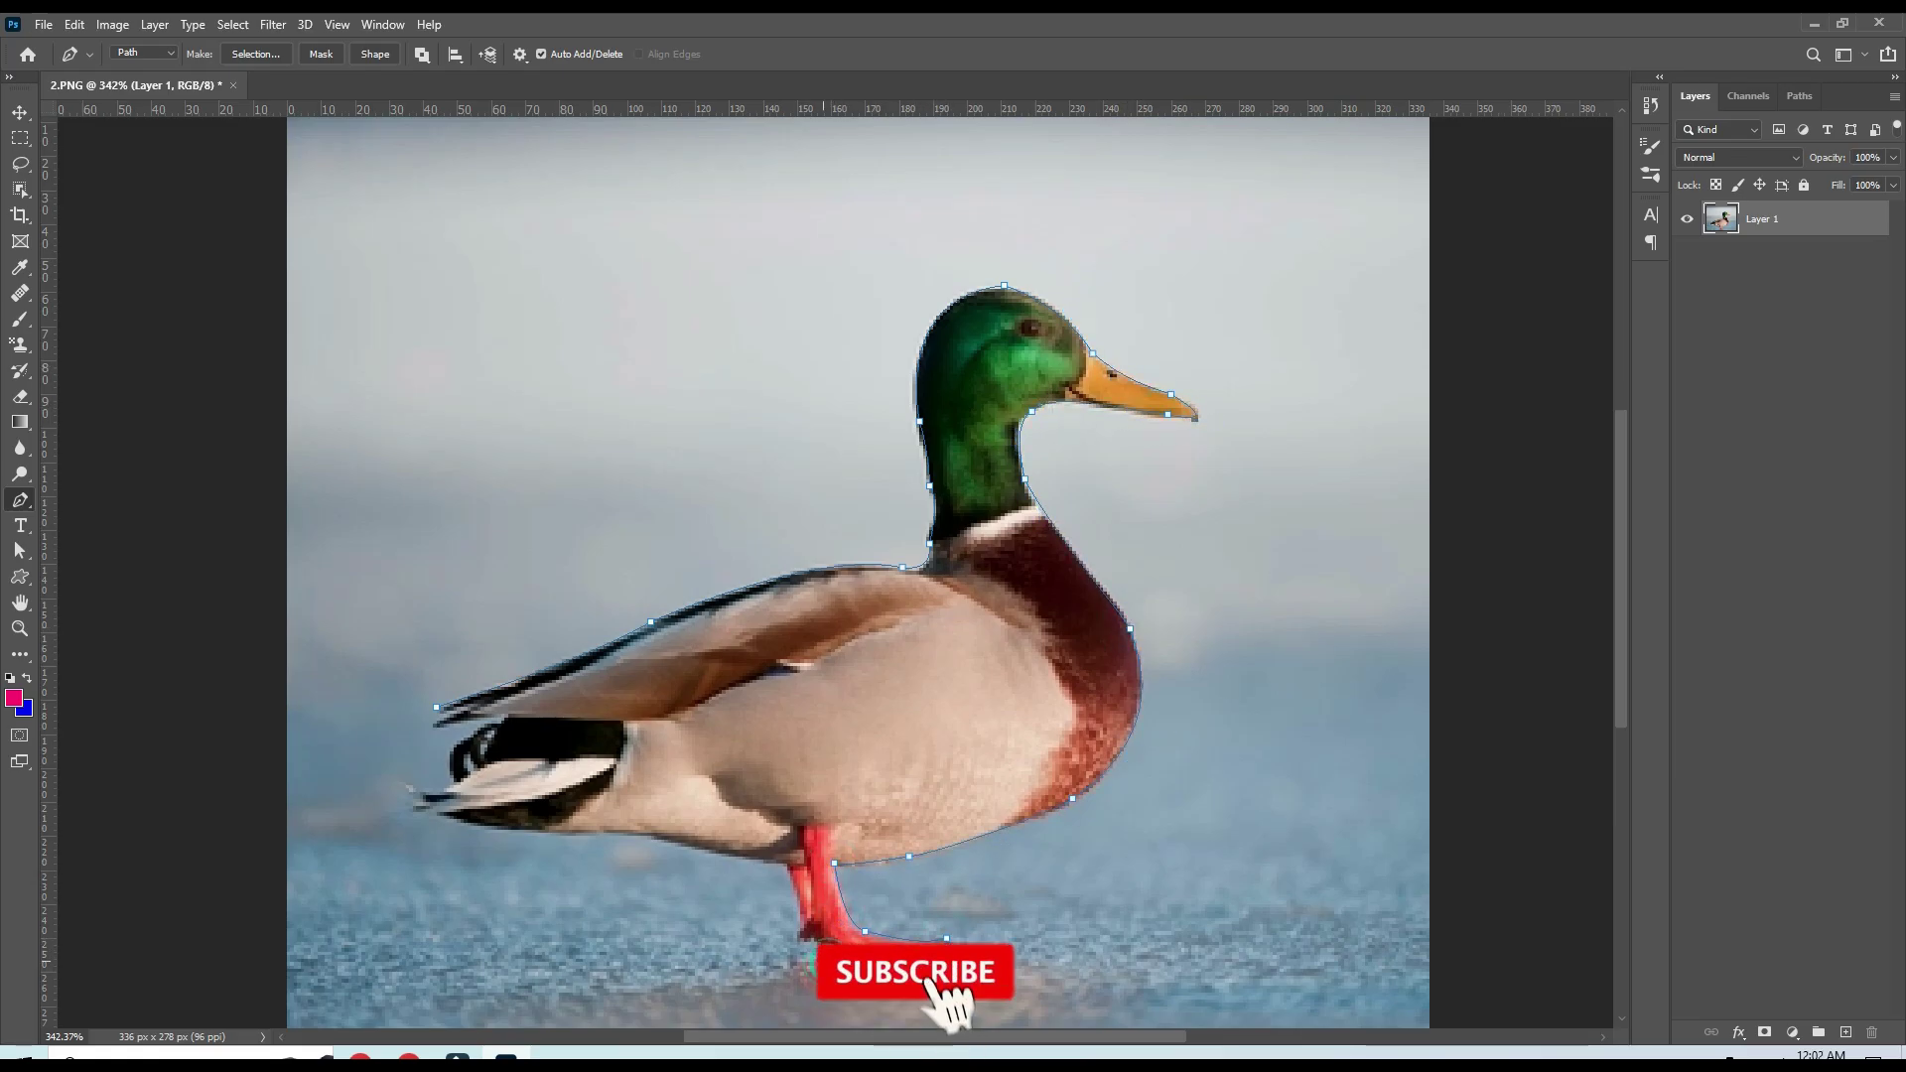
Trace the rear underside and tail feathers and close the path around the duck
left_click(655, 834)
left_click(477, 824)
left_click(414, 807)
left_click(407, 780)
scroll(389, 734, "left", 5)
left_click(713, 707)
scroll(714, 707, "down", 2)
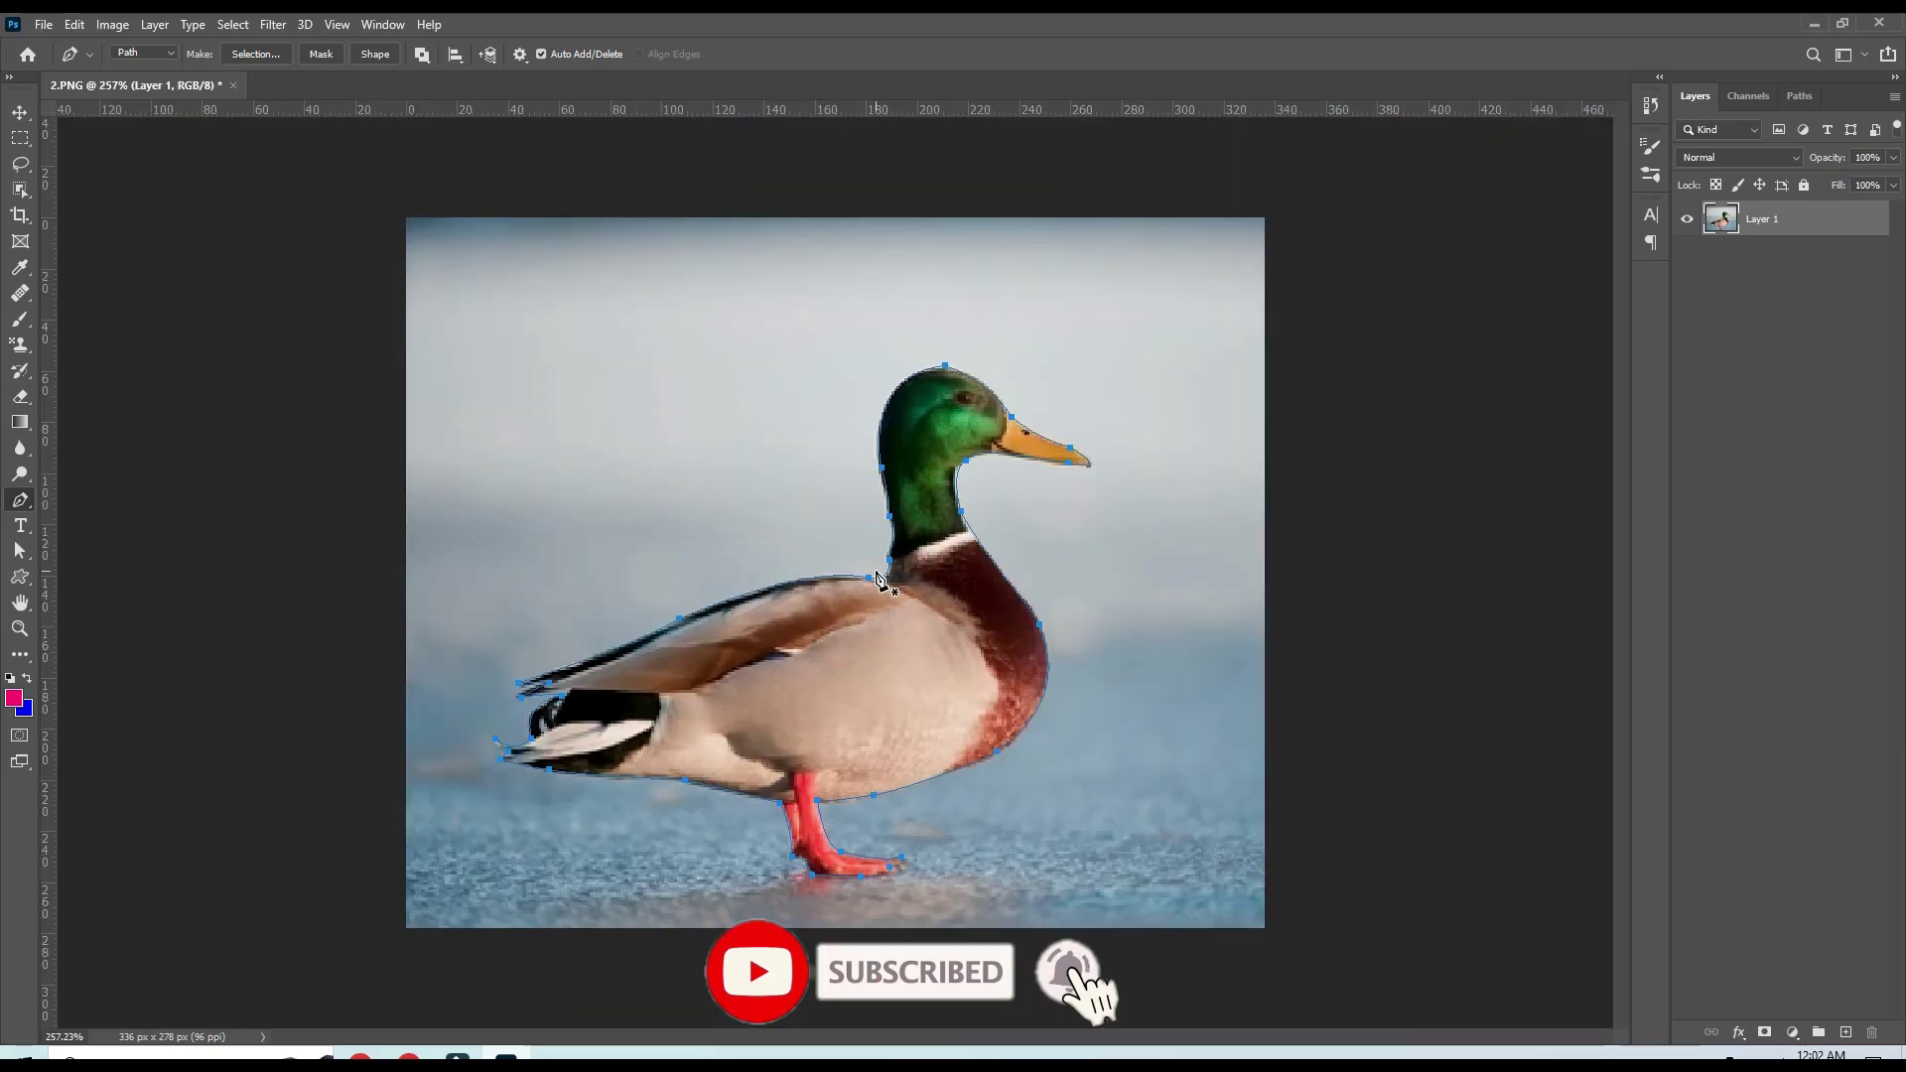
Define the closed duck path as a custom shape, keeping the suggested name
left_click(171, 54)
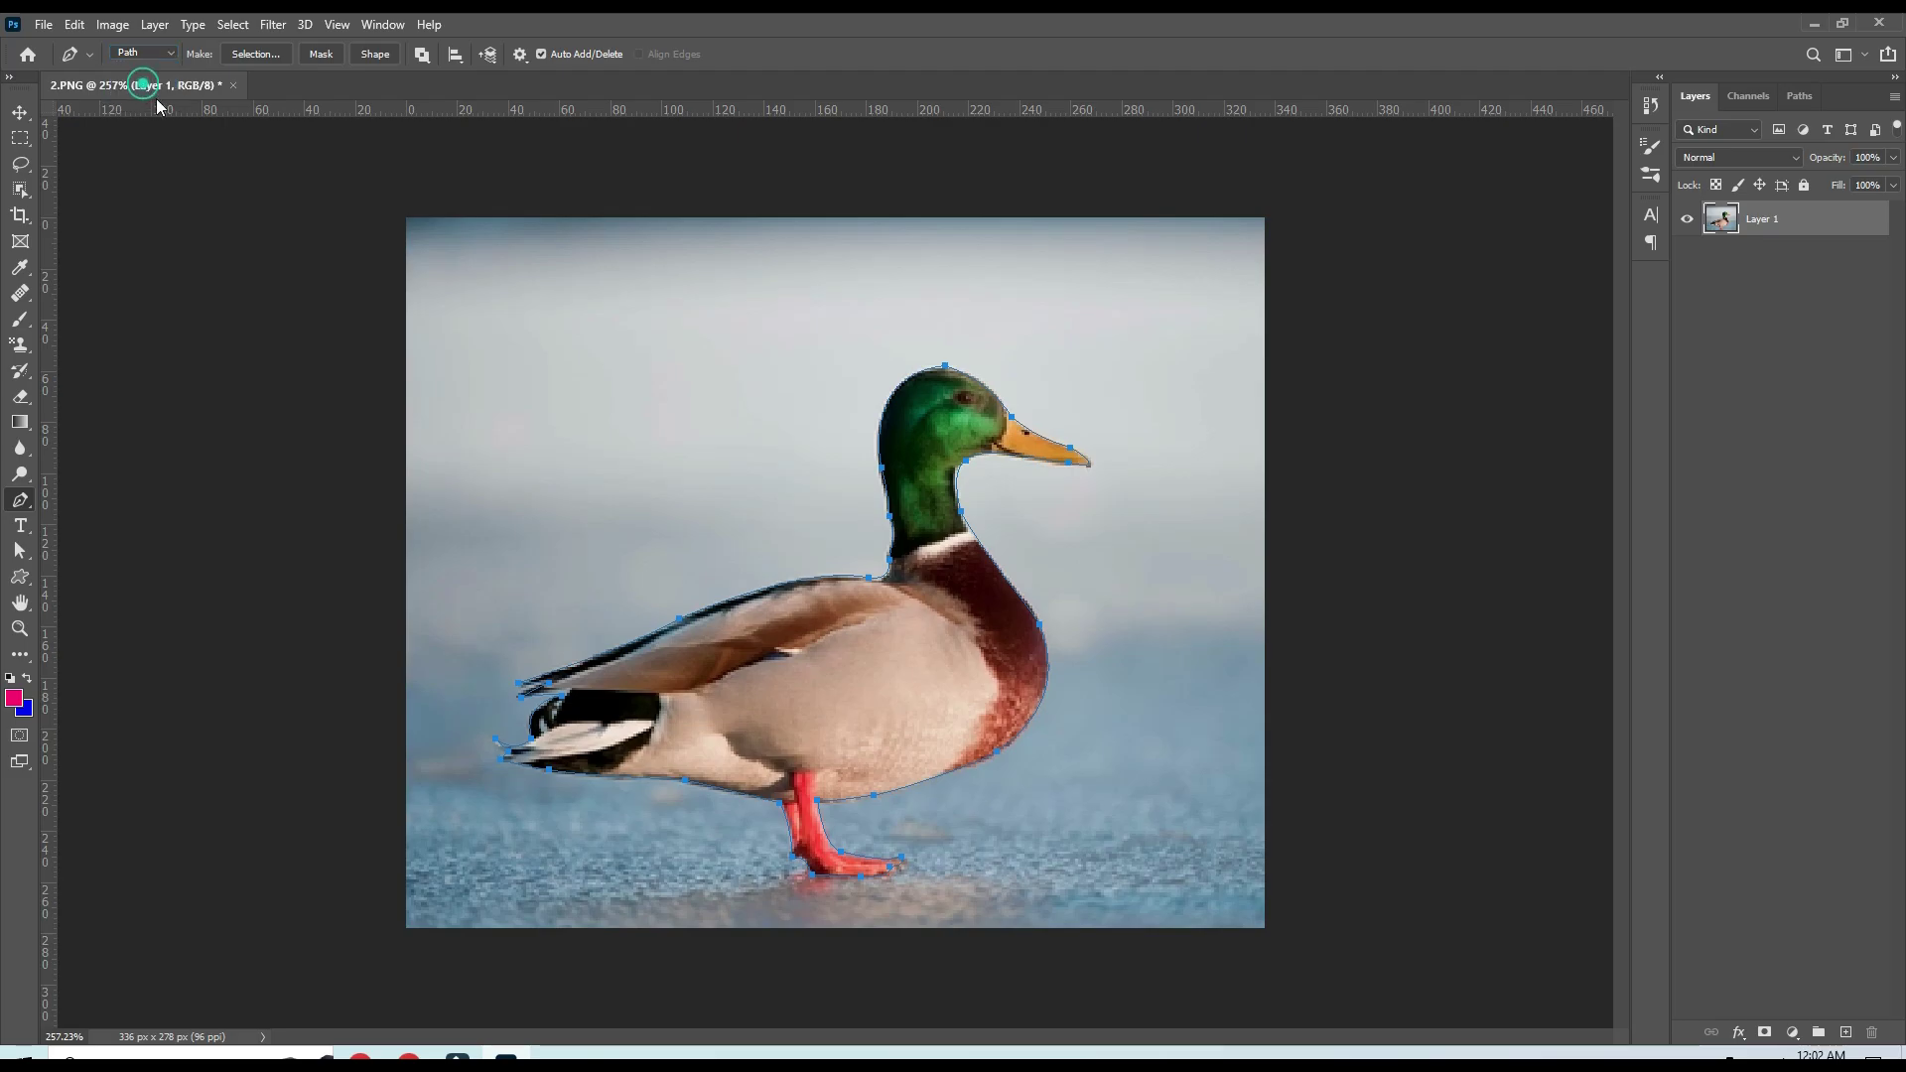
key("alt+e")
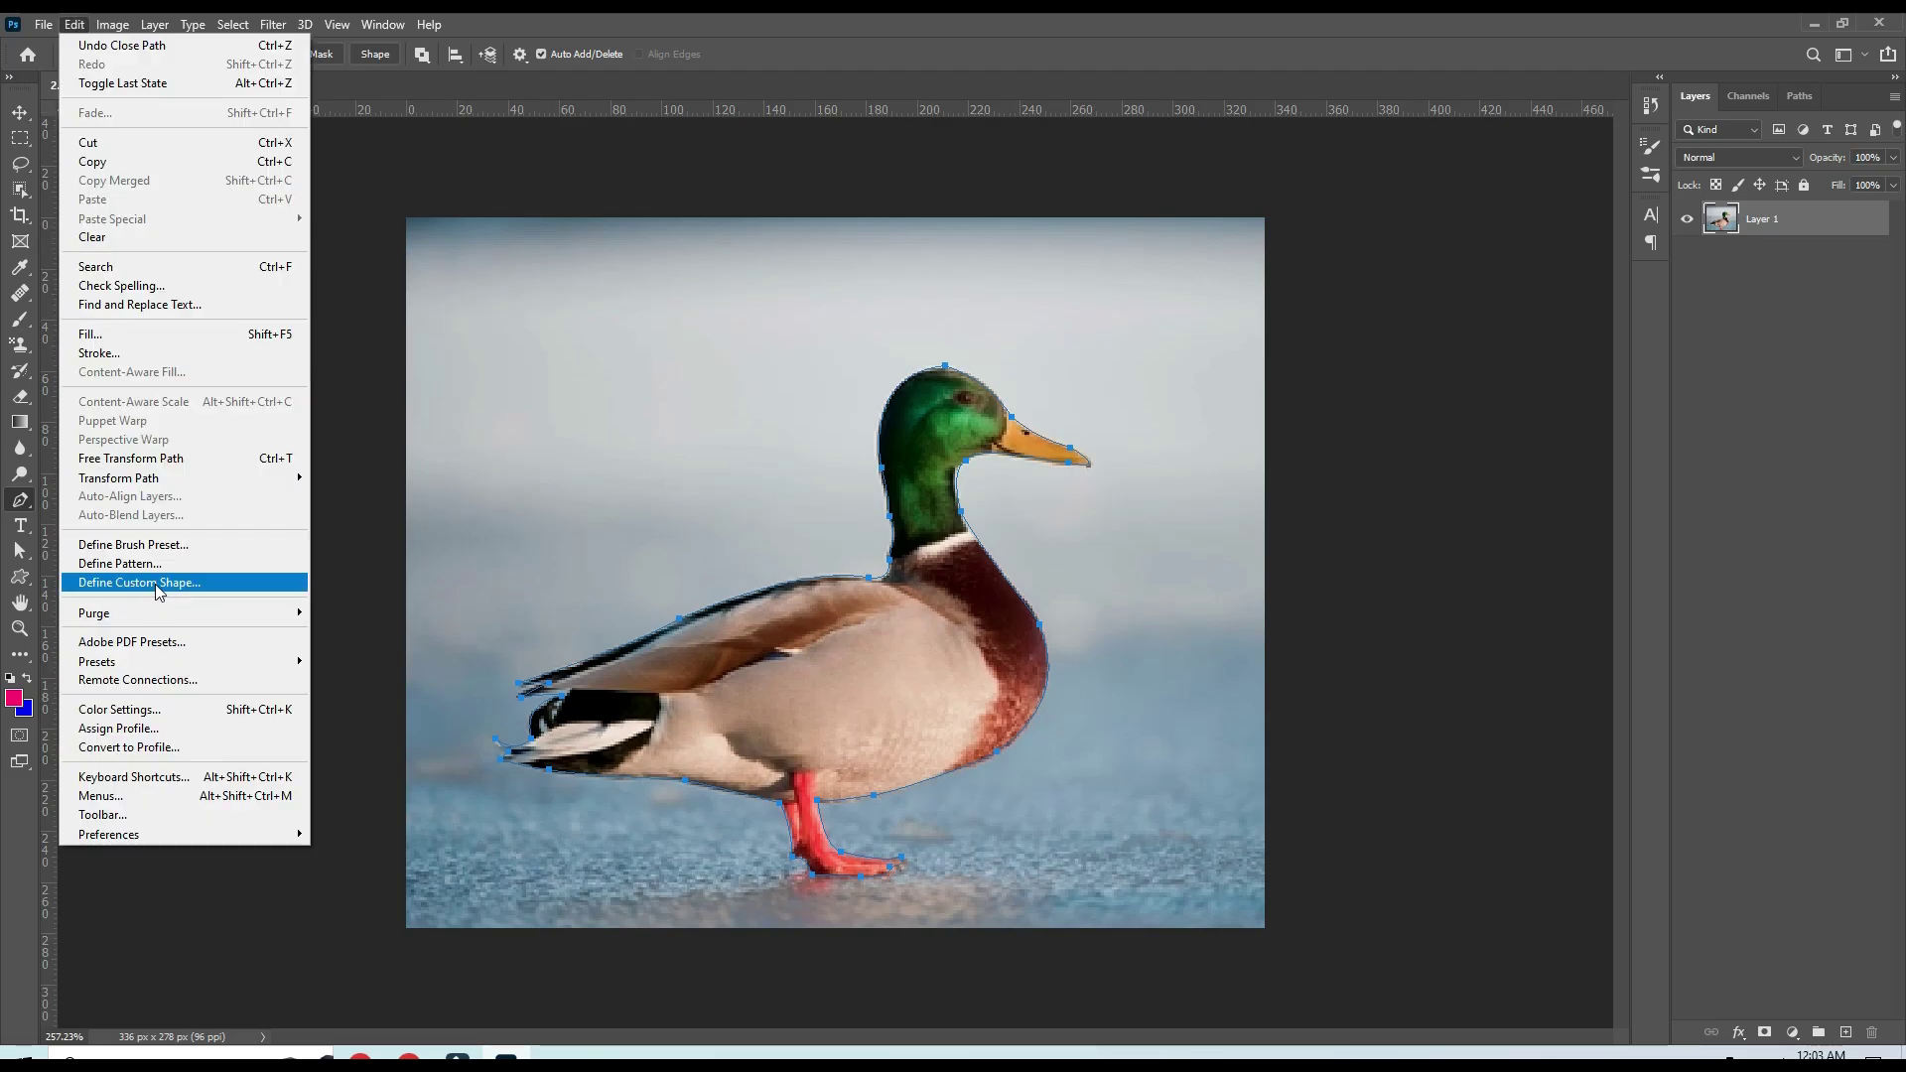
left_click(920, 617)
right_click(920, 617)
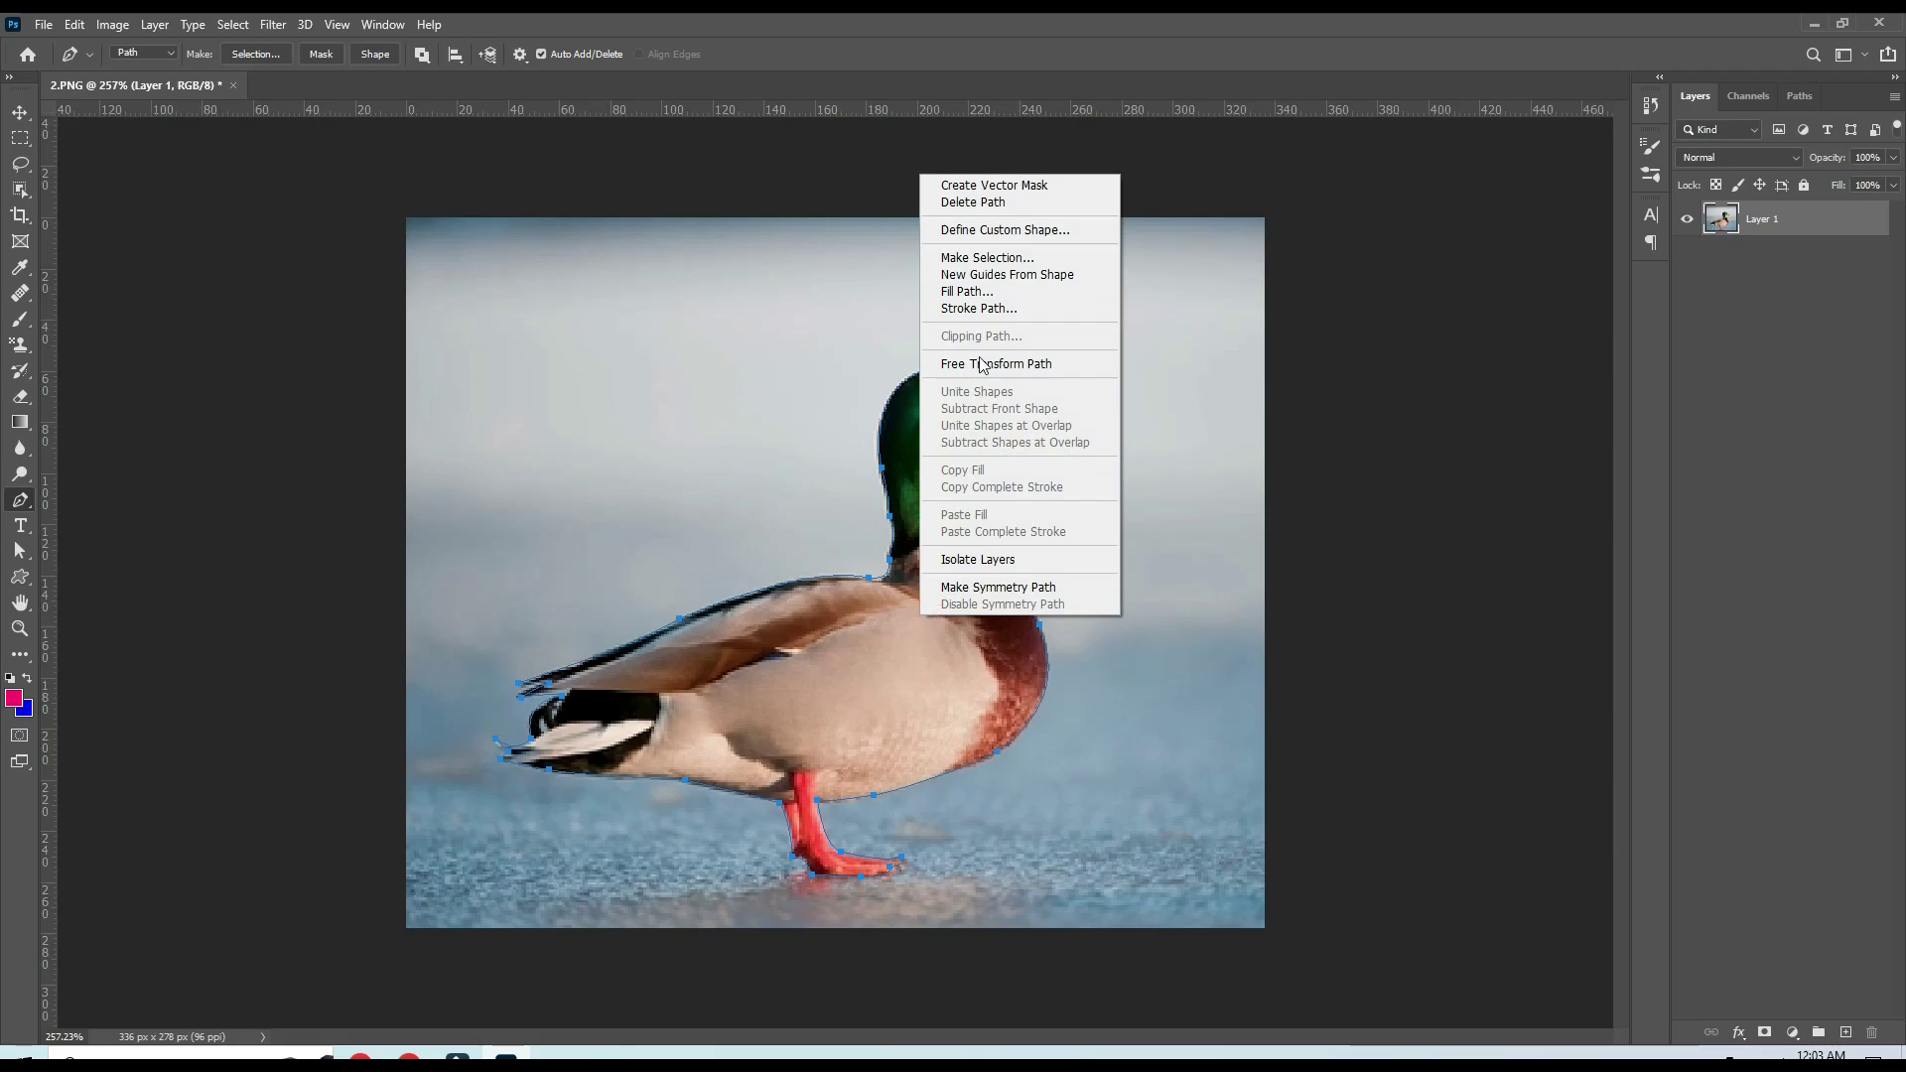
left_click(963, 229)
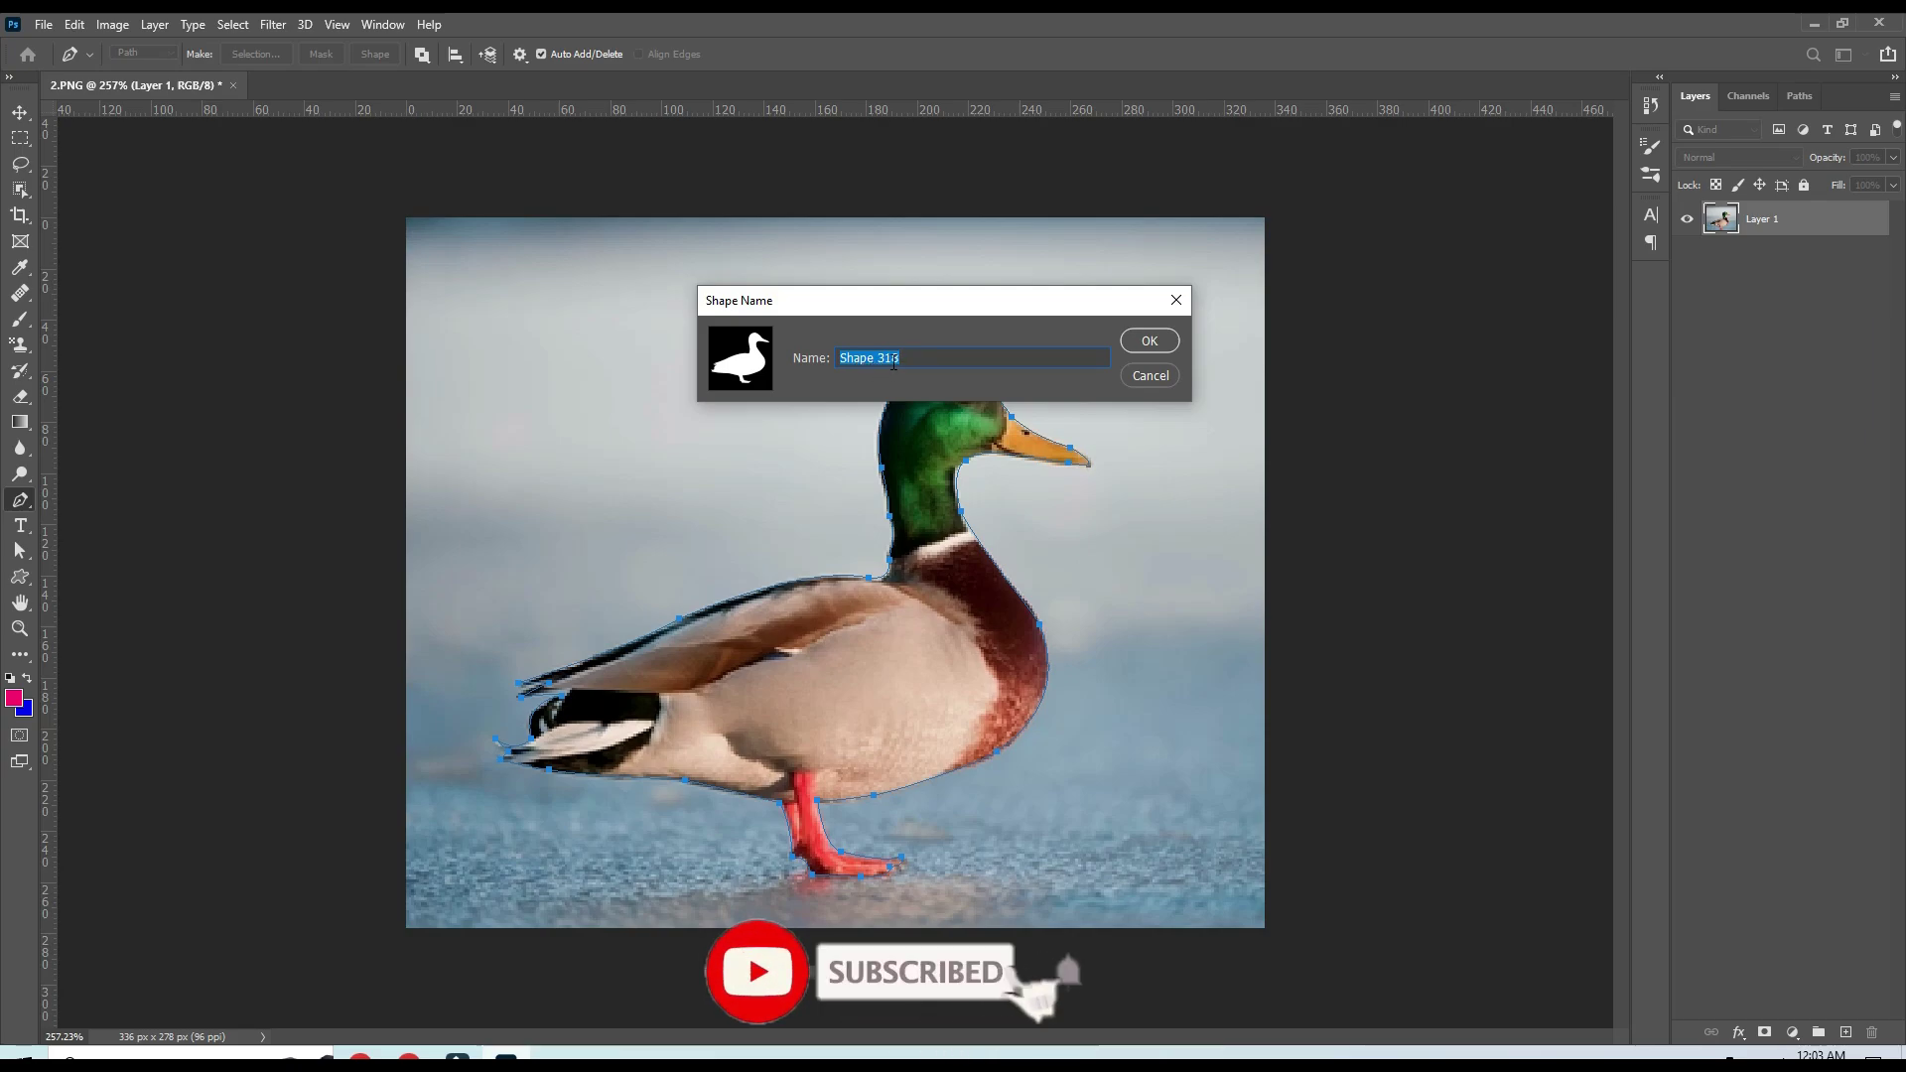
left_click(1148, 343)
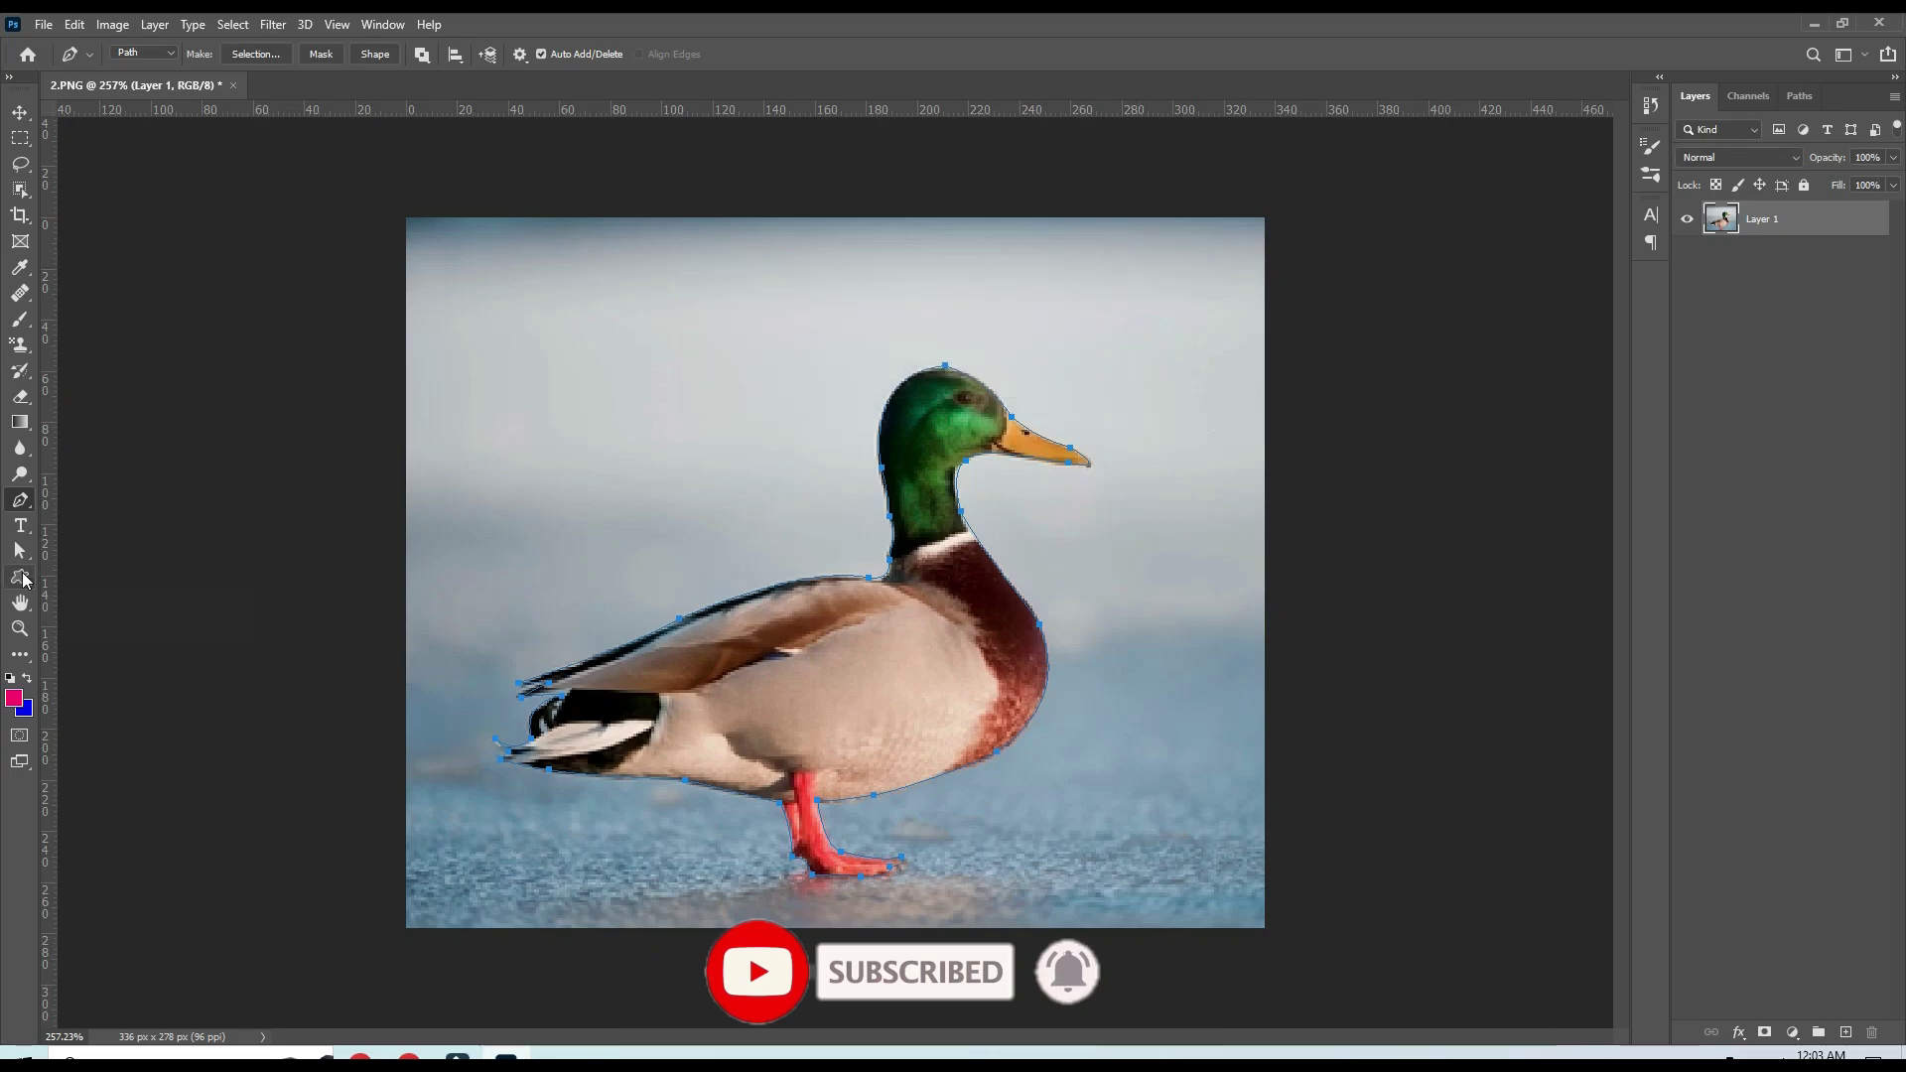
Activate the Custom Shape tool and choose the newest duck shape, the last one among the saved shapes
left_click(22, 579)
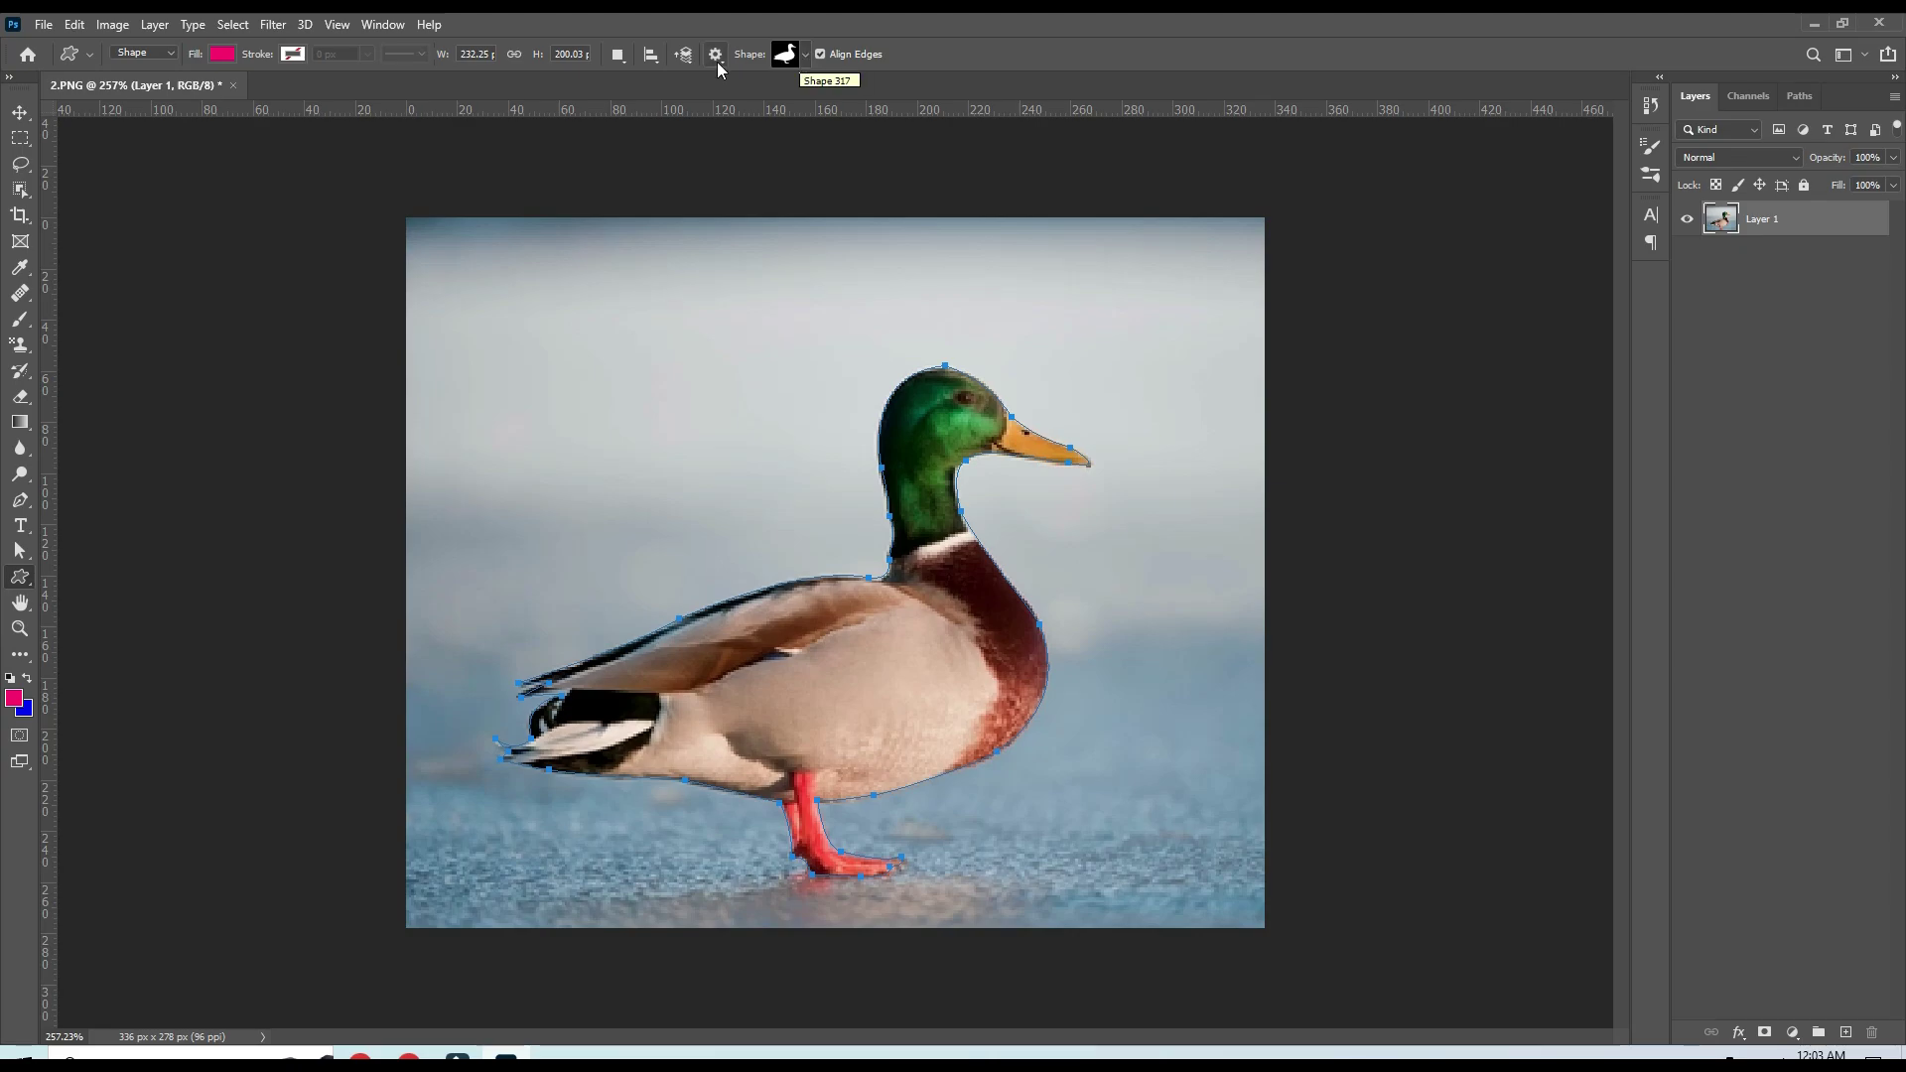
left_click(805, 56)
left_click_drag(869, 115, 865, 168)
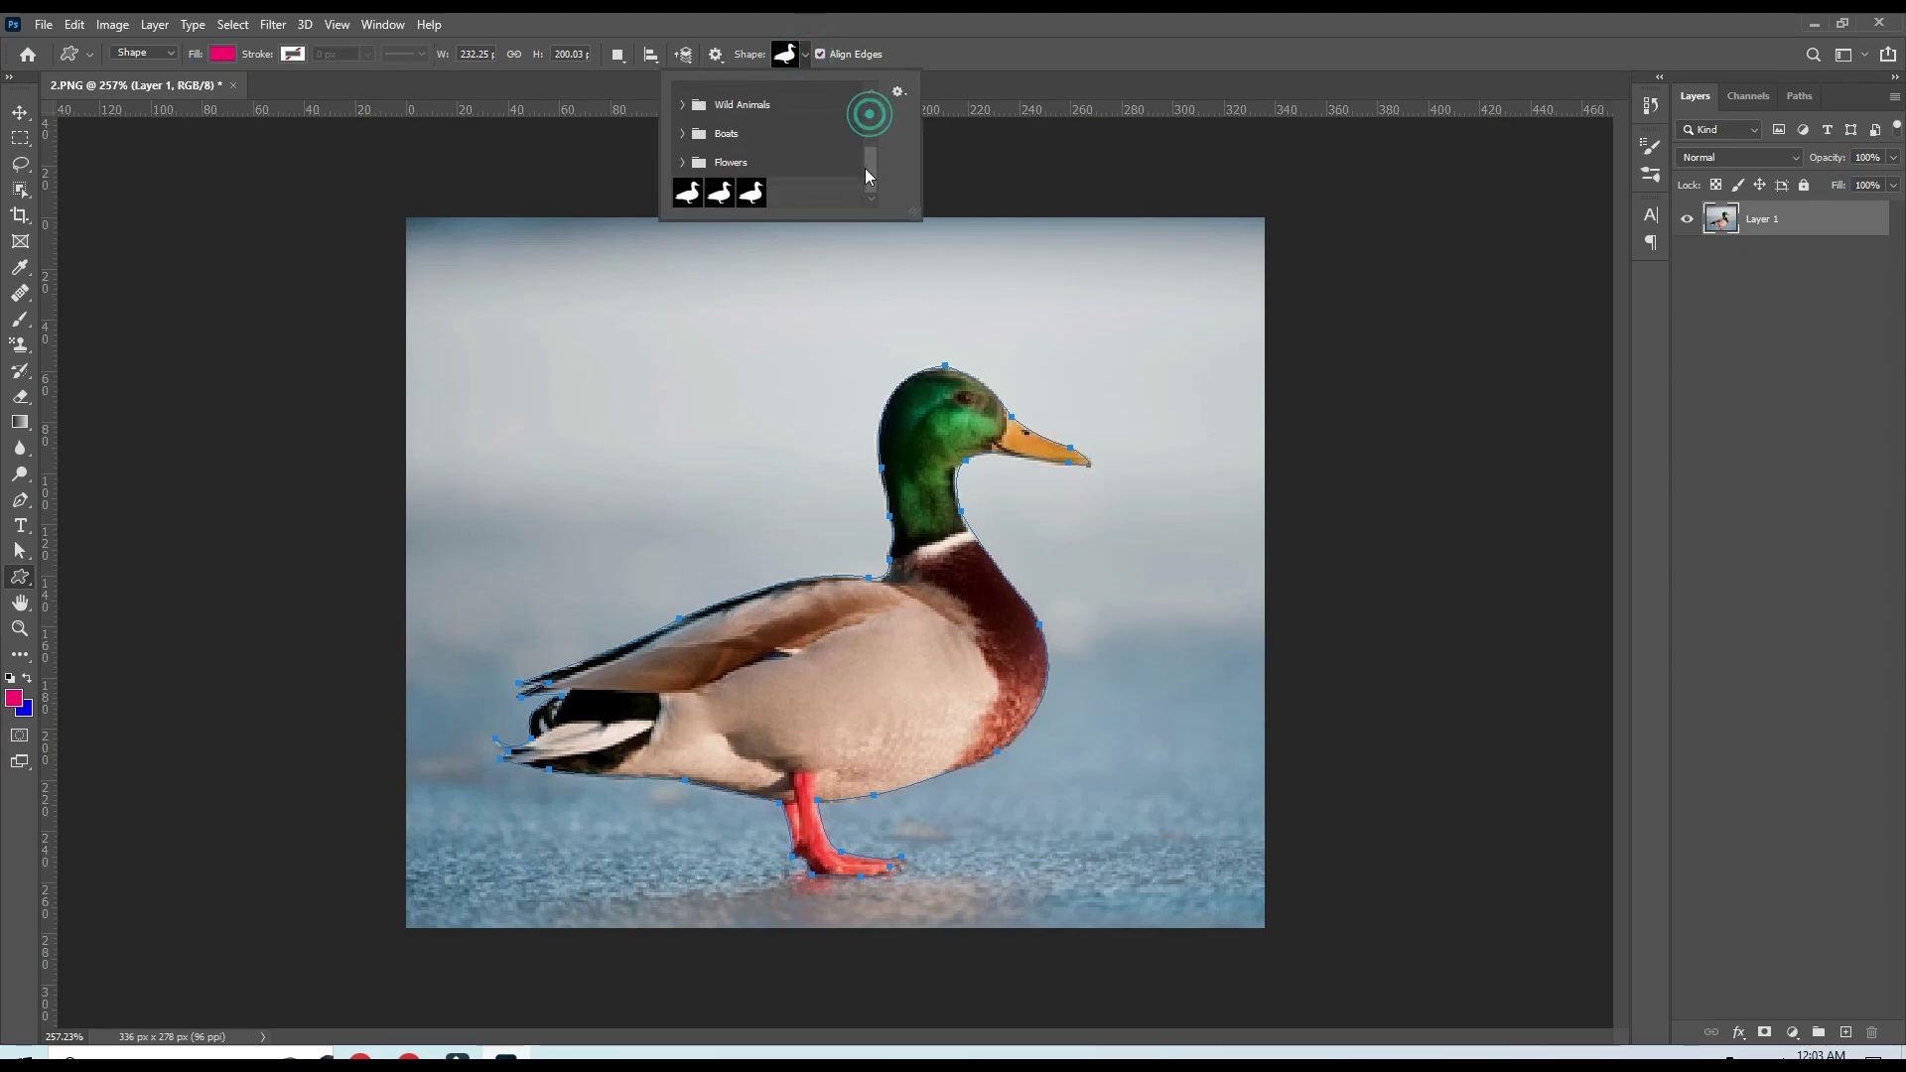
left_click(755, 202)
left_click(754, 197)
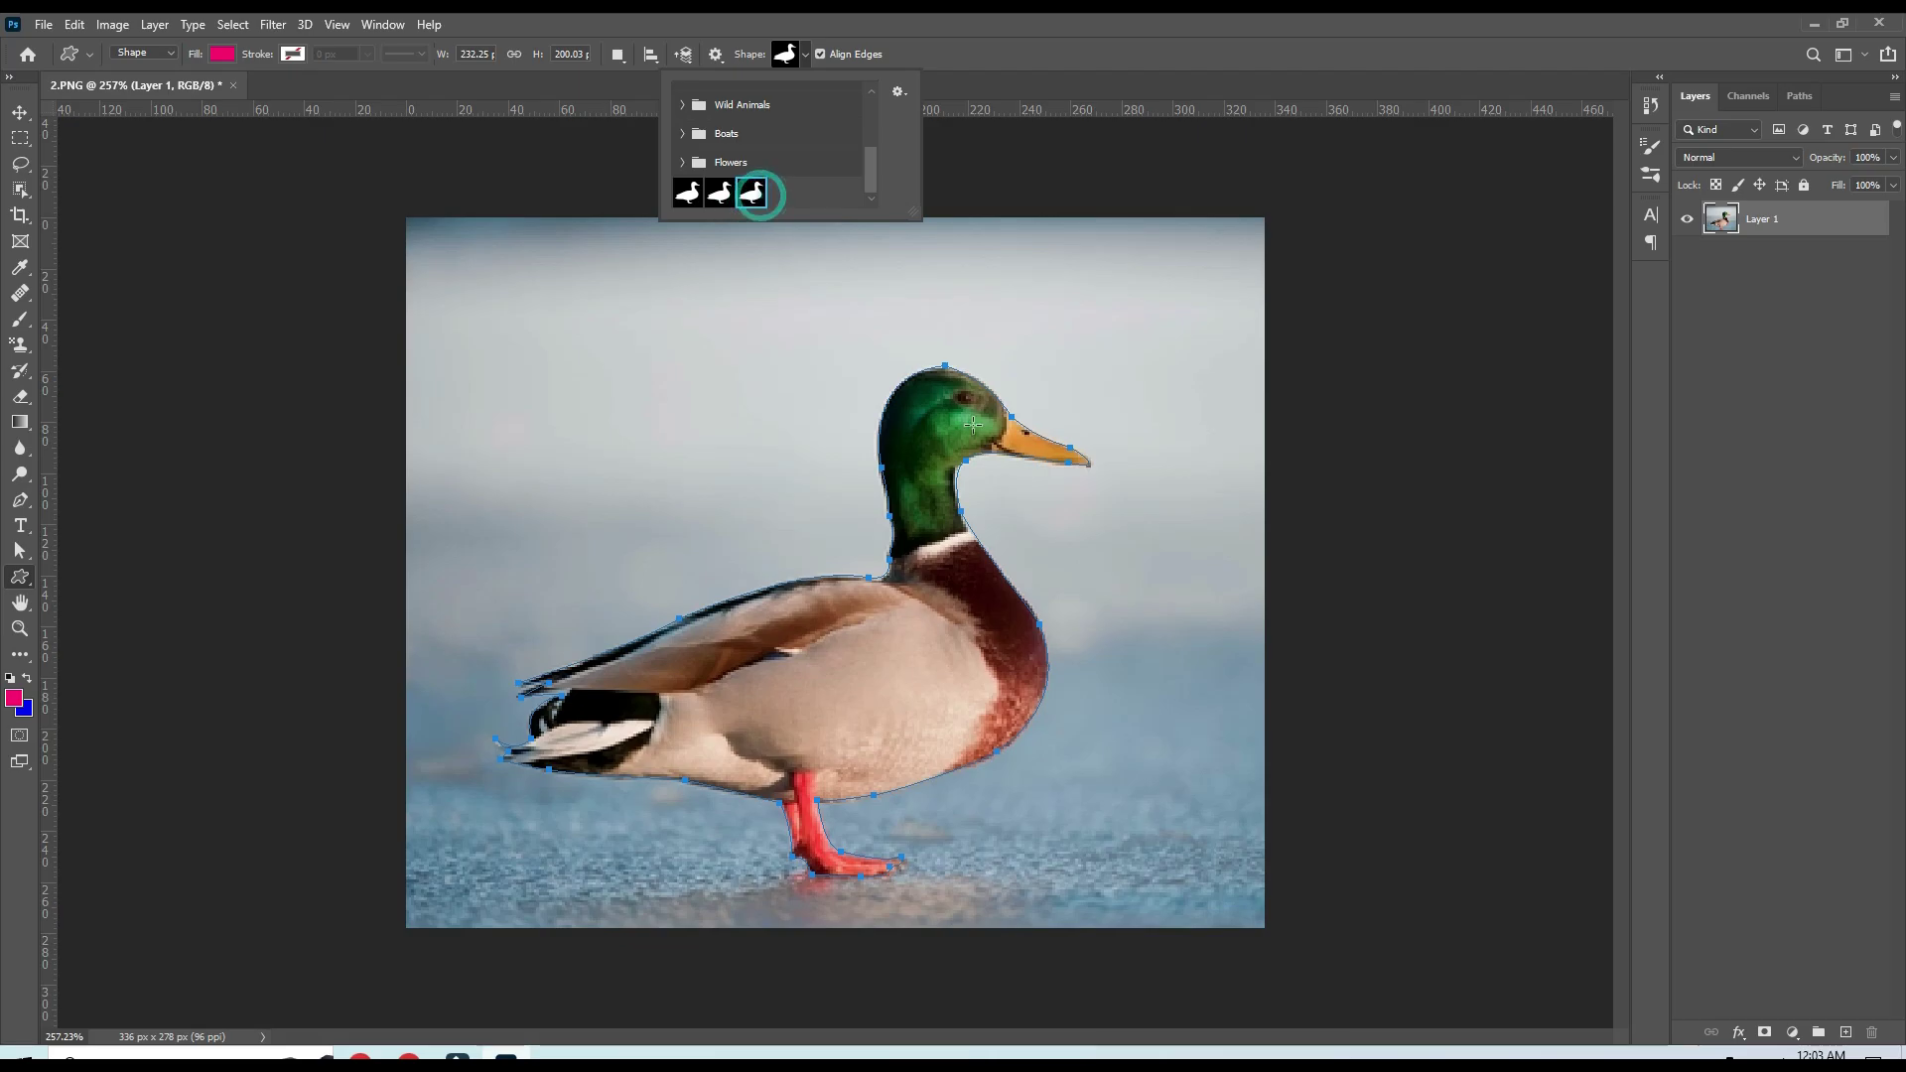
Create a new blank 1920 x 1080 px document at 300 ppi in CMYK
left_click(43, 24)
left_click(64, 45)
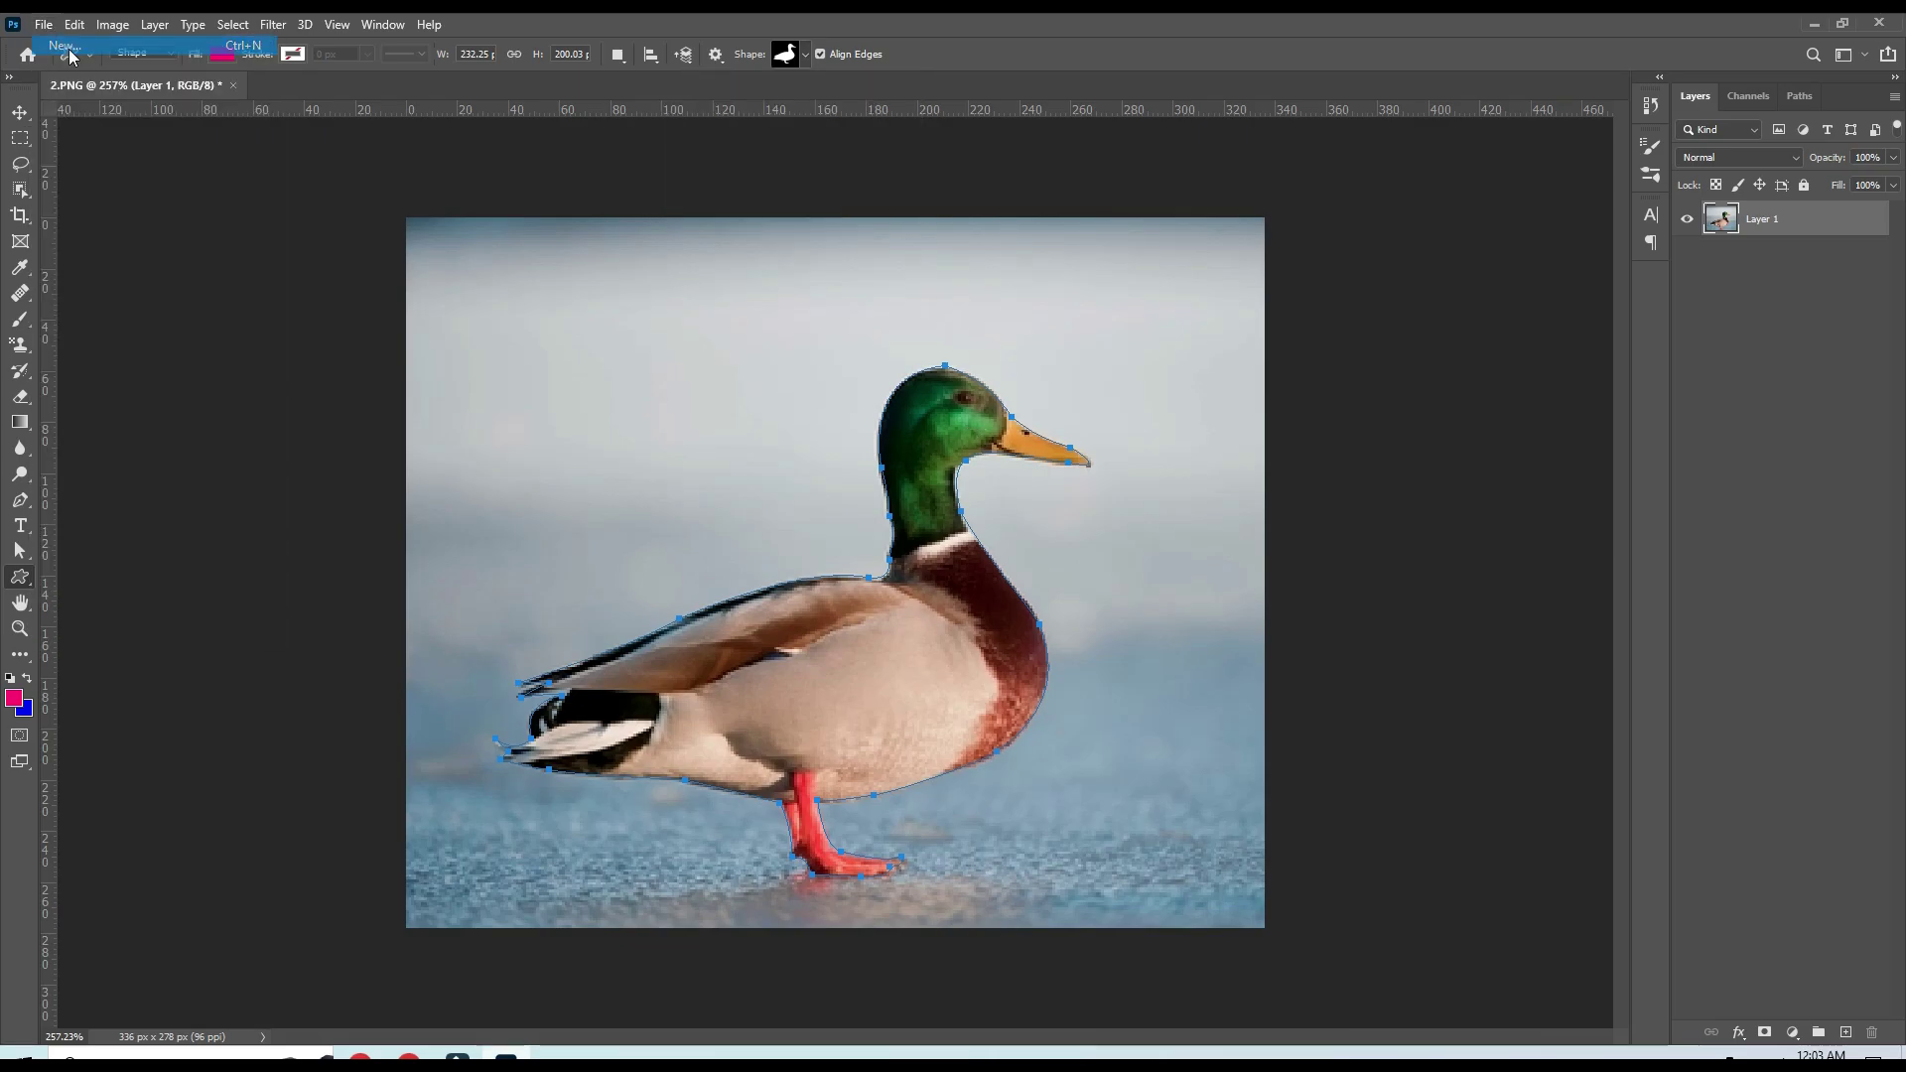
double_click(424, 277)
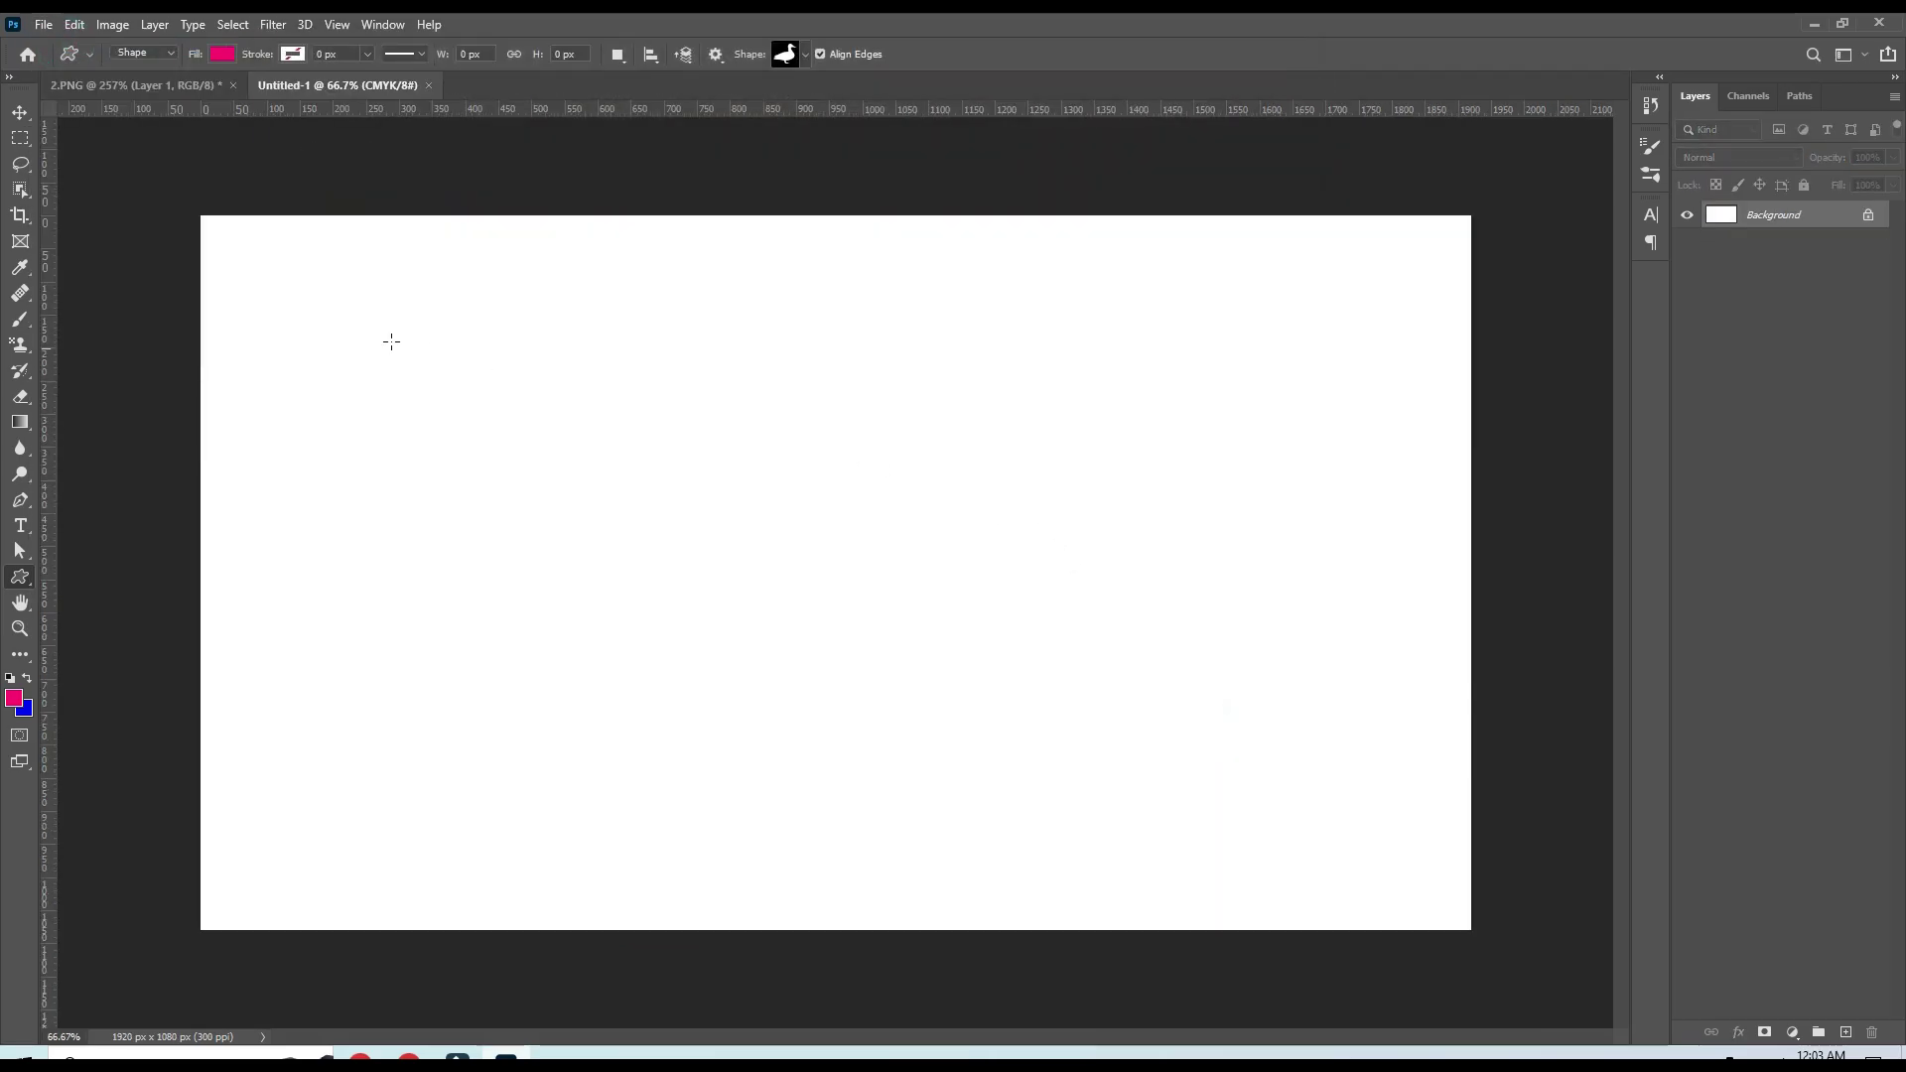
Draw the saved duck shape near the middle of the blank canvas, about 668 px wide and 522 px high
left_click(805, 54)
left_click(752, 199)
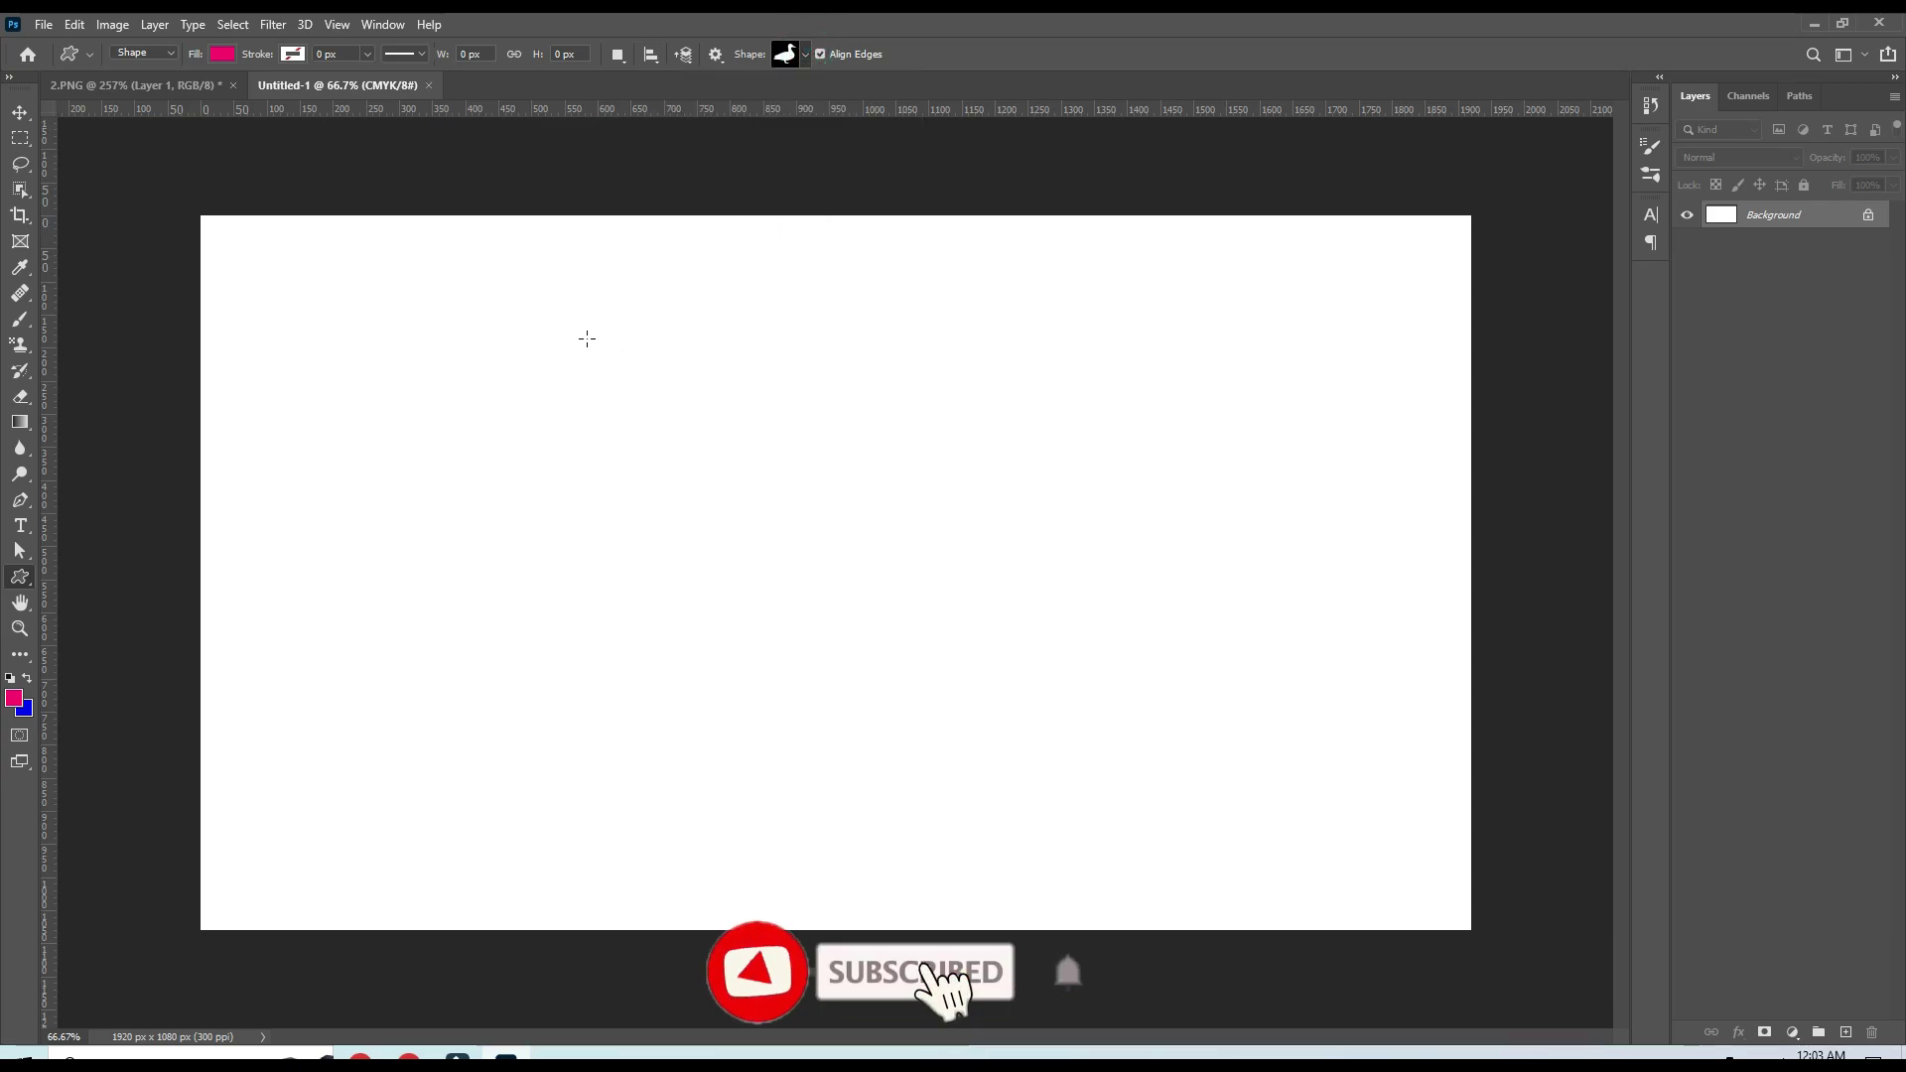
left_click_drag(587, 335, 1027, 684)
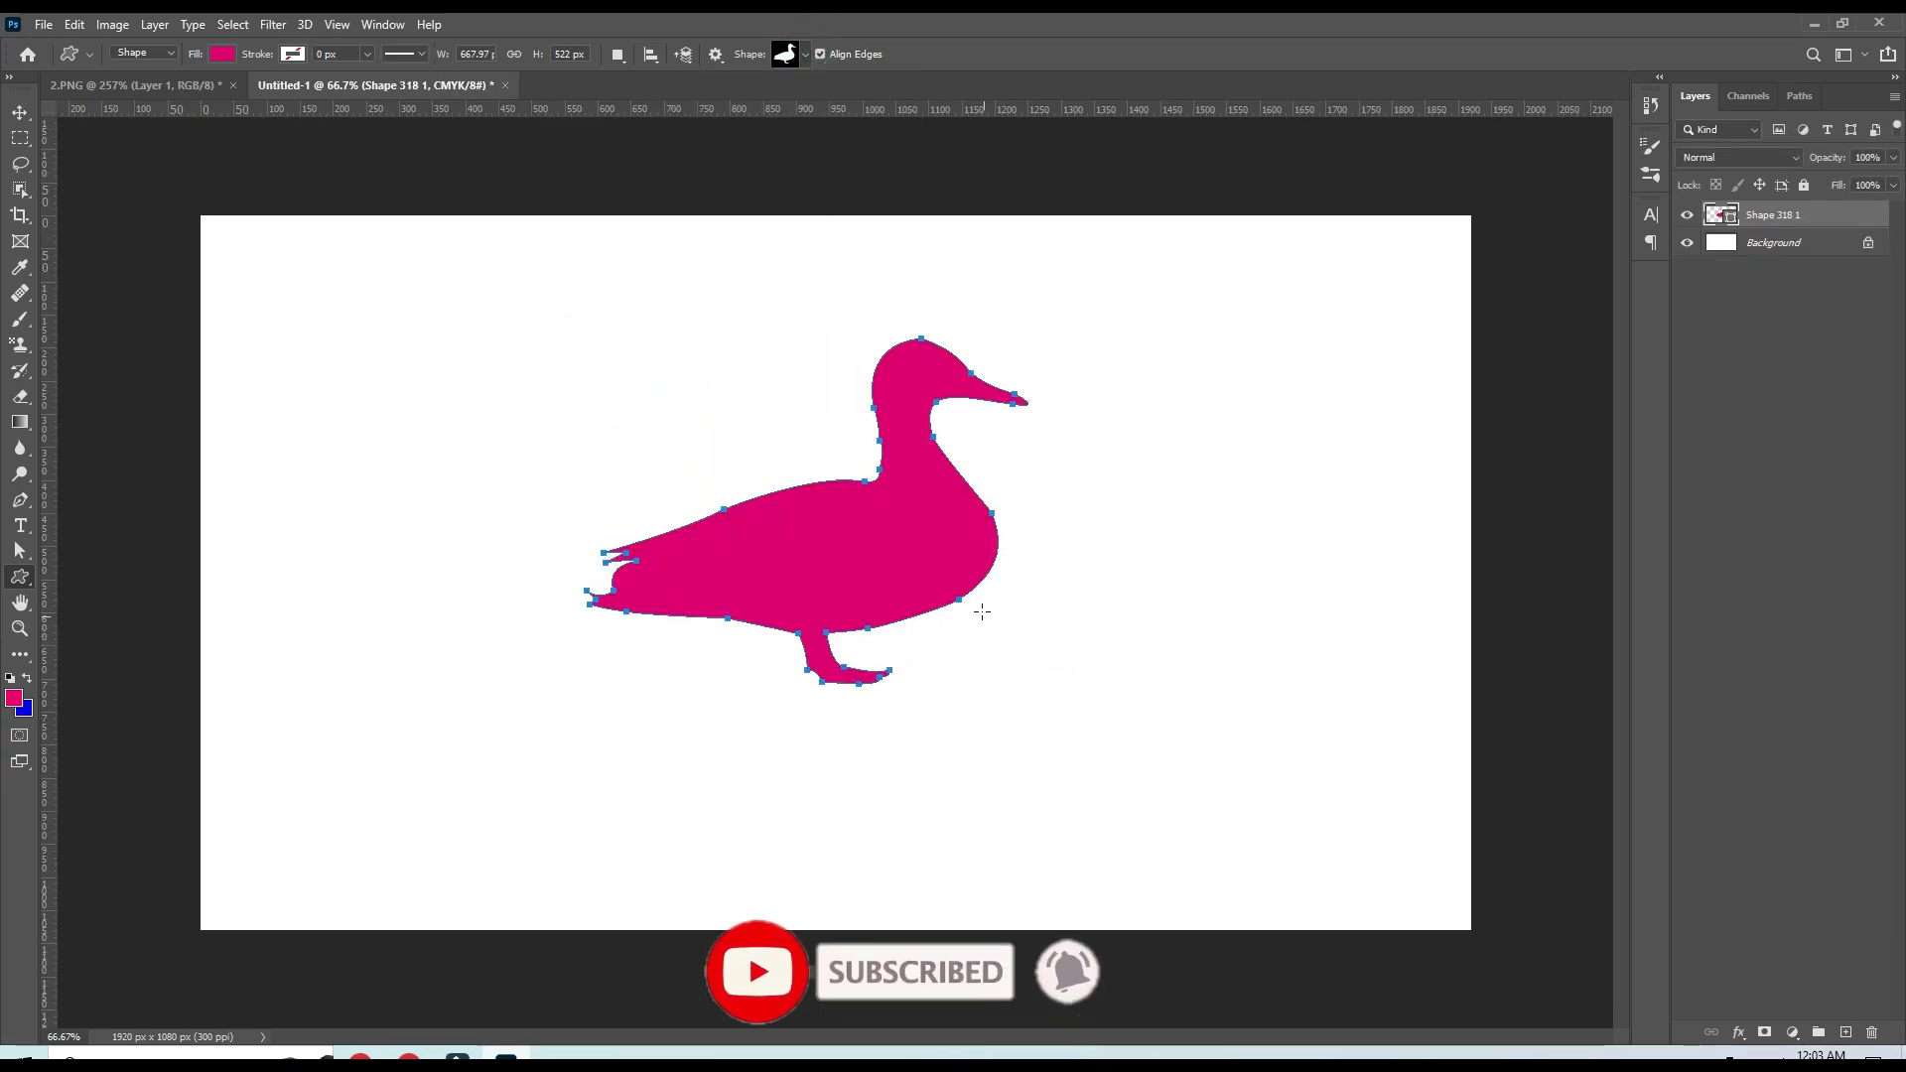
Change the duck shape's fill to the recently used dark green and deselect its path
left_click(223, 54)
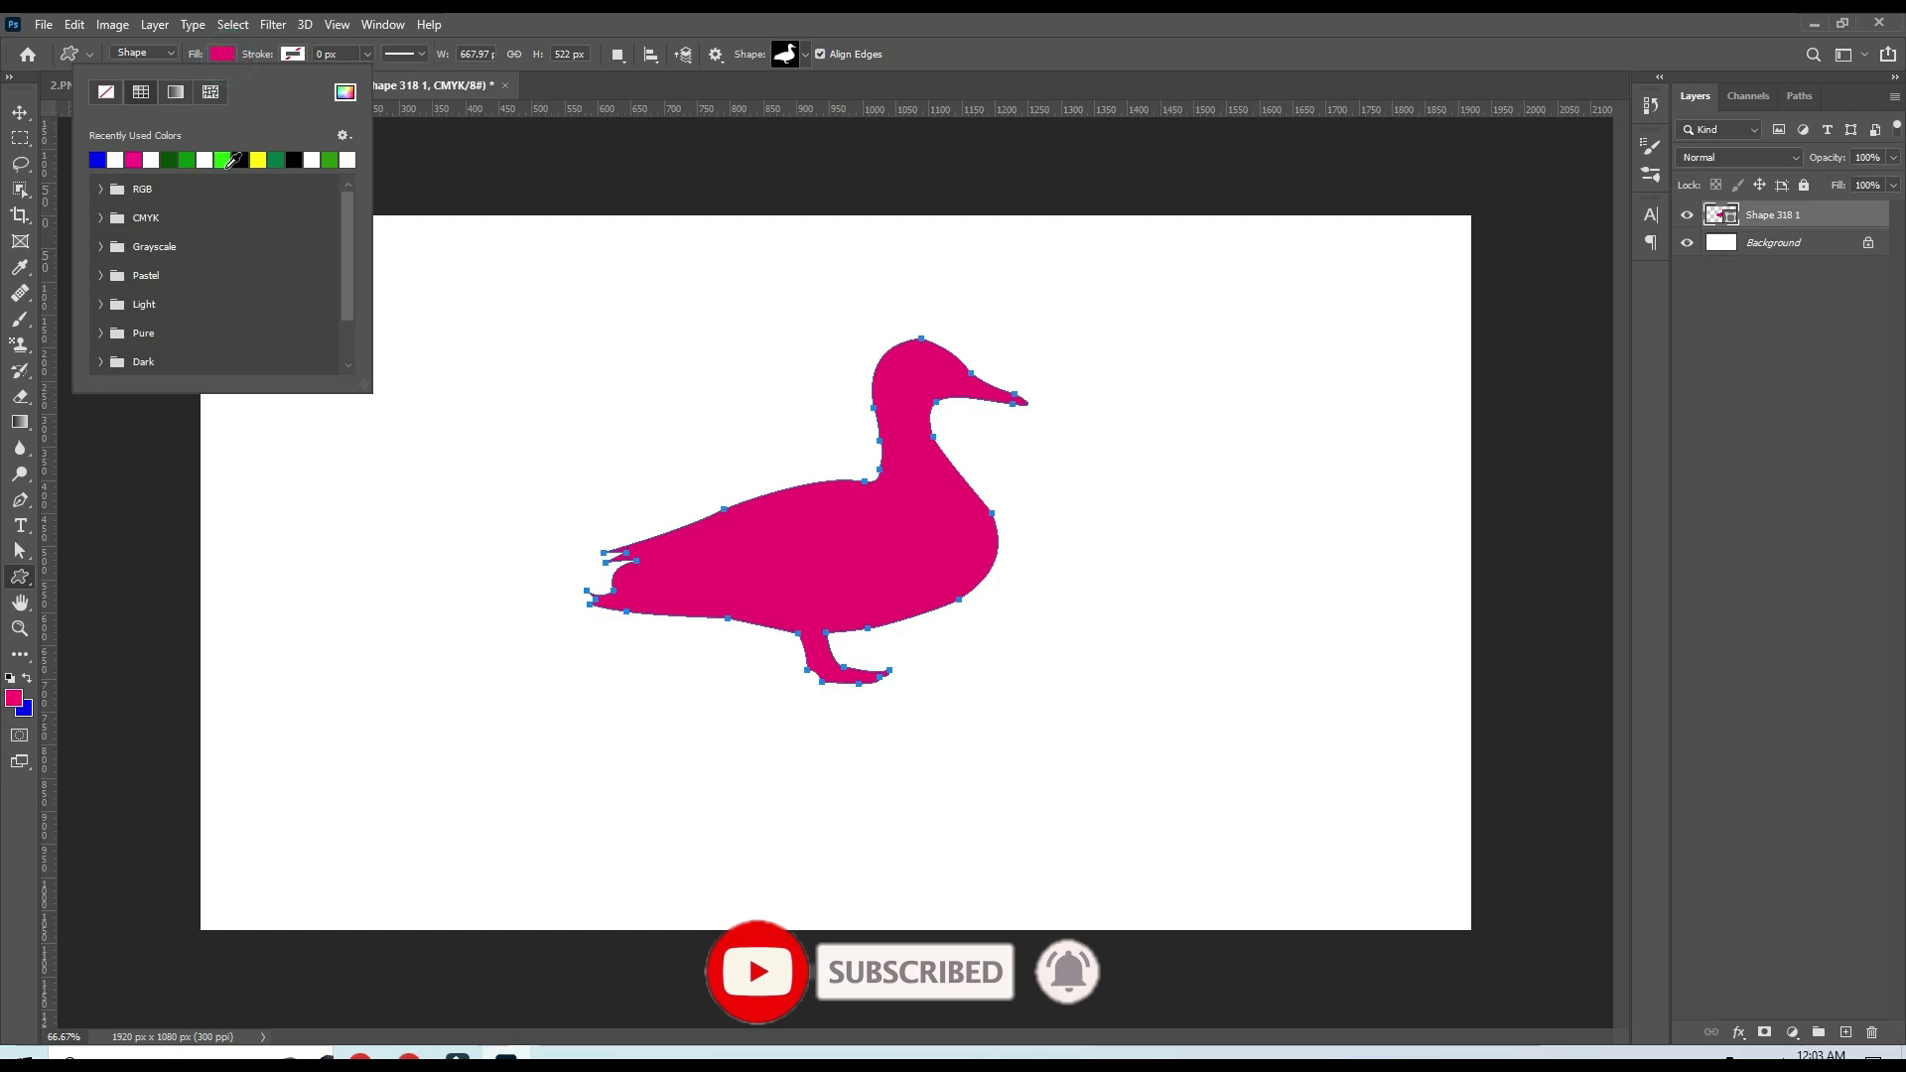
left_click(230, 159)
left_click(198, 158)
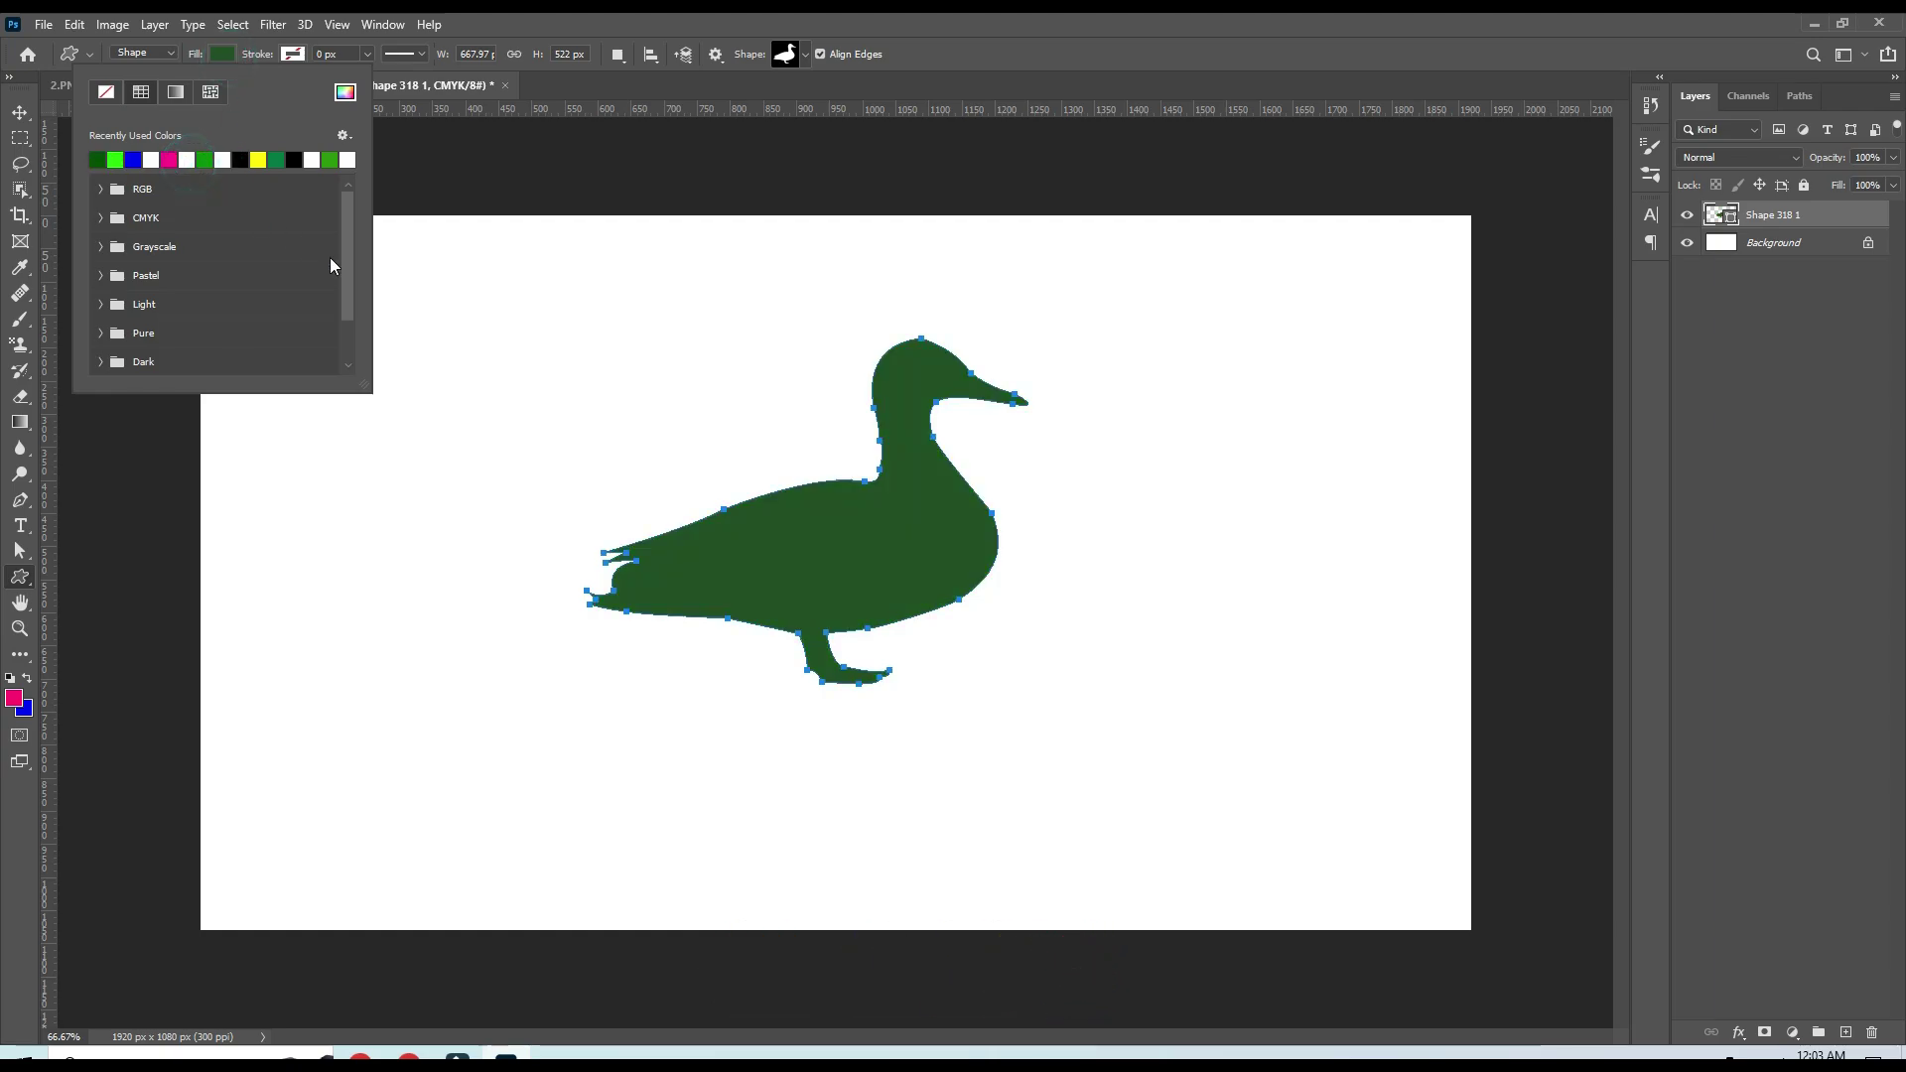
left_click(20, 113)
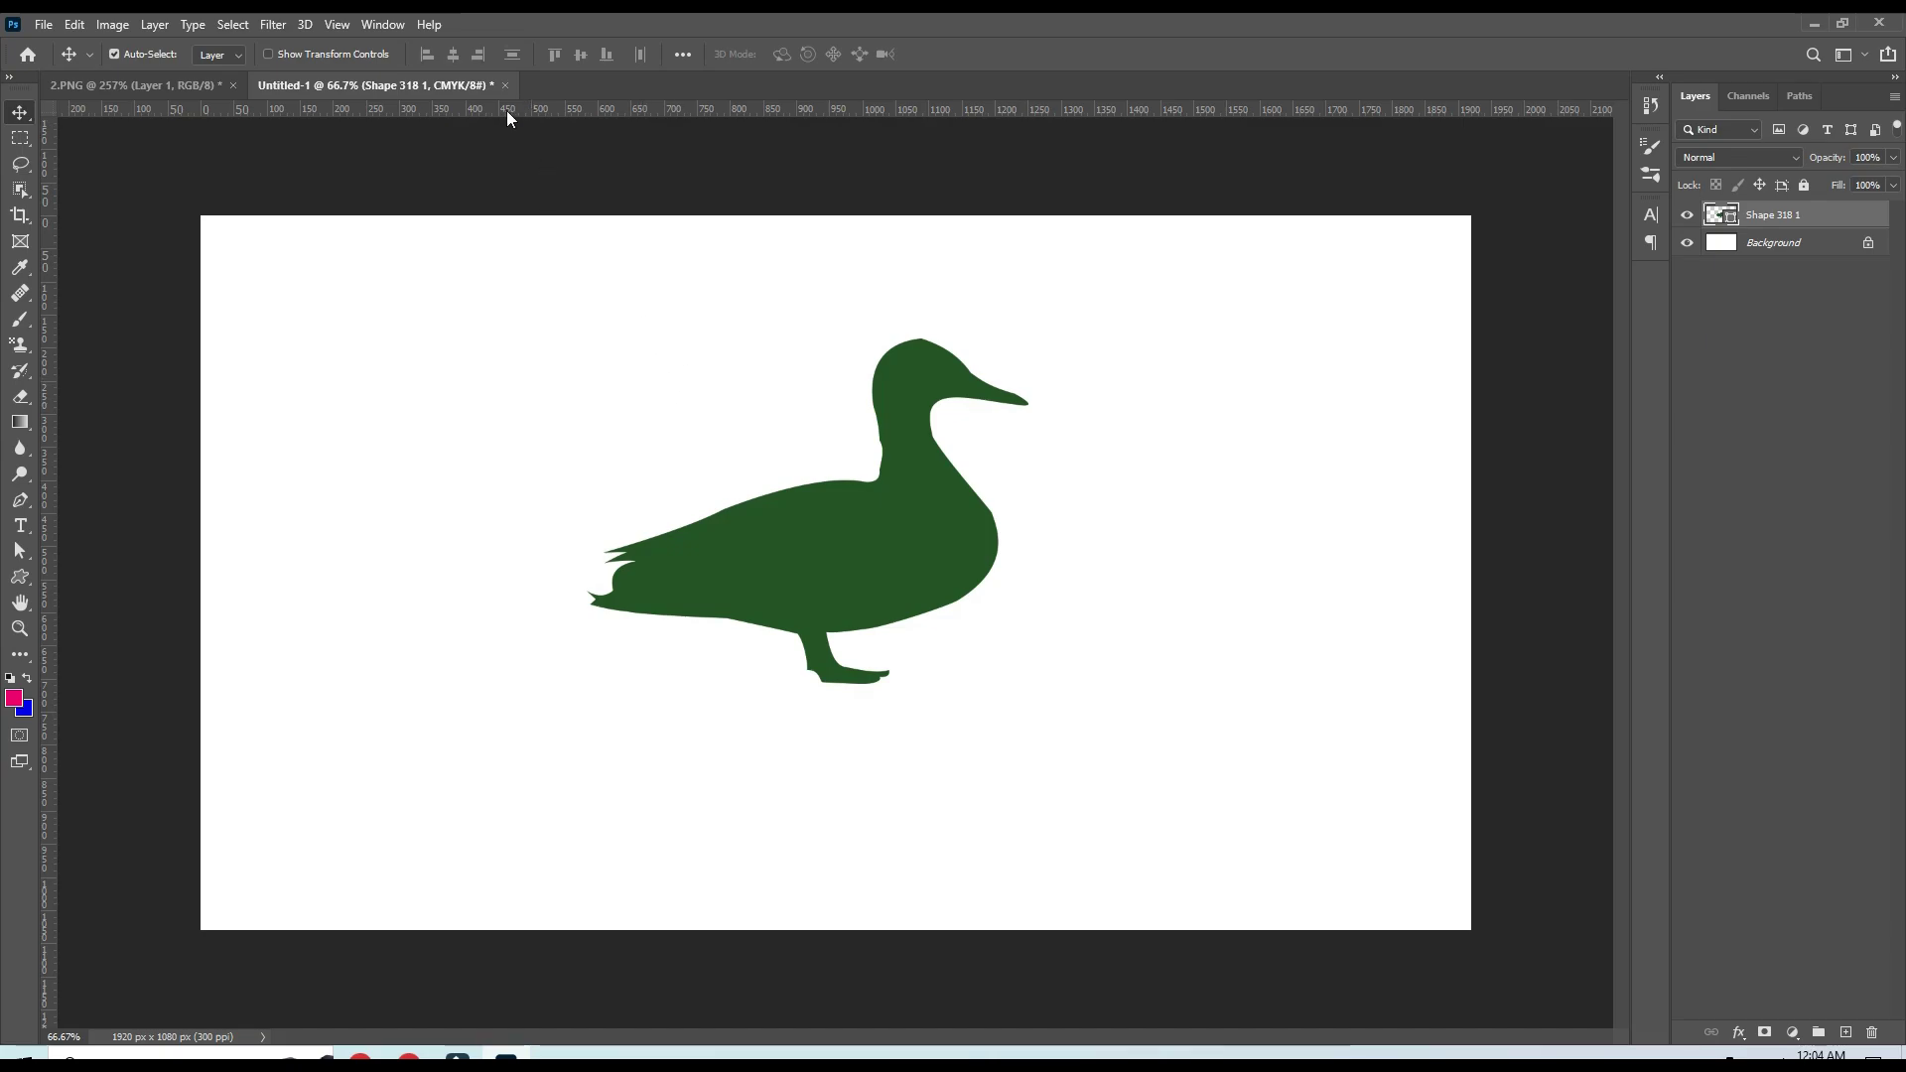
Close the untitled document and the 2.PNG image without saving changes
left_click(504, 86)
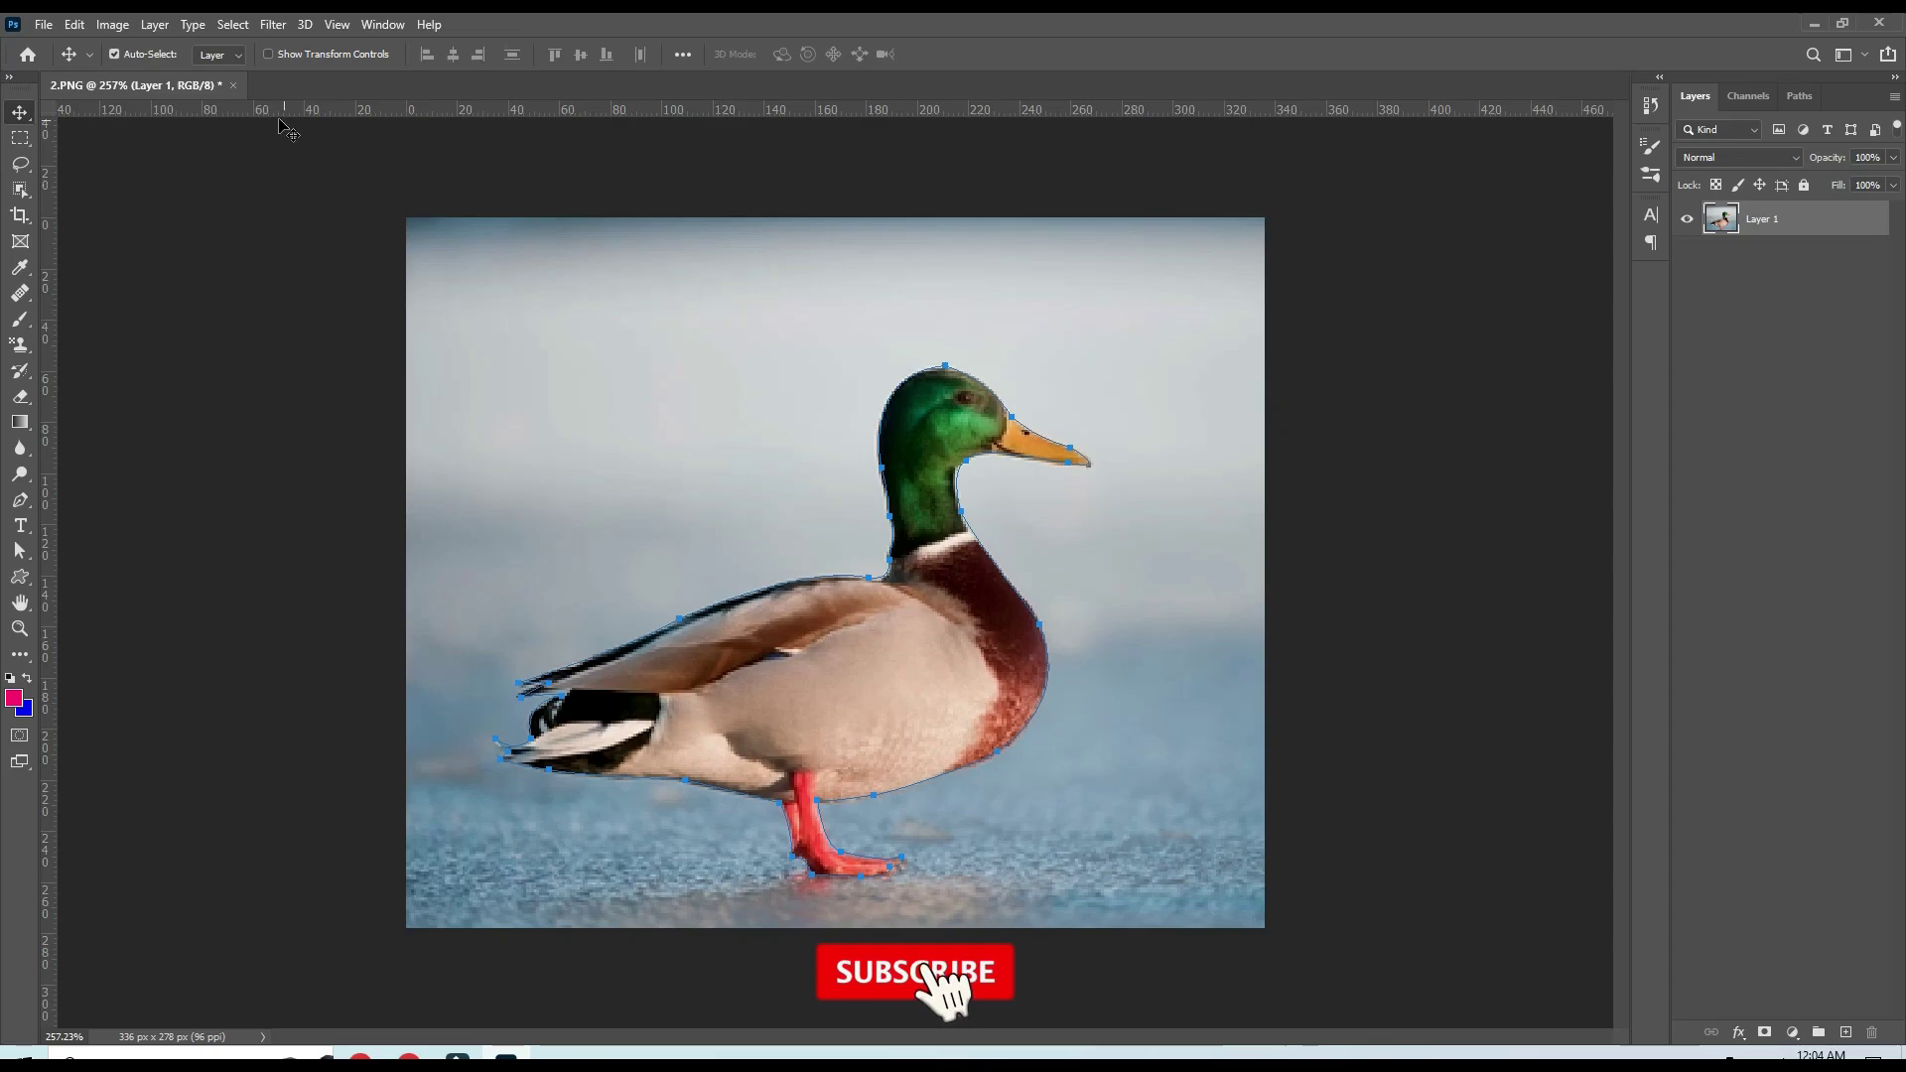
left_click(234, 86)
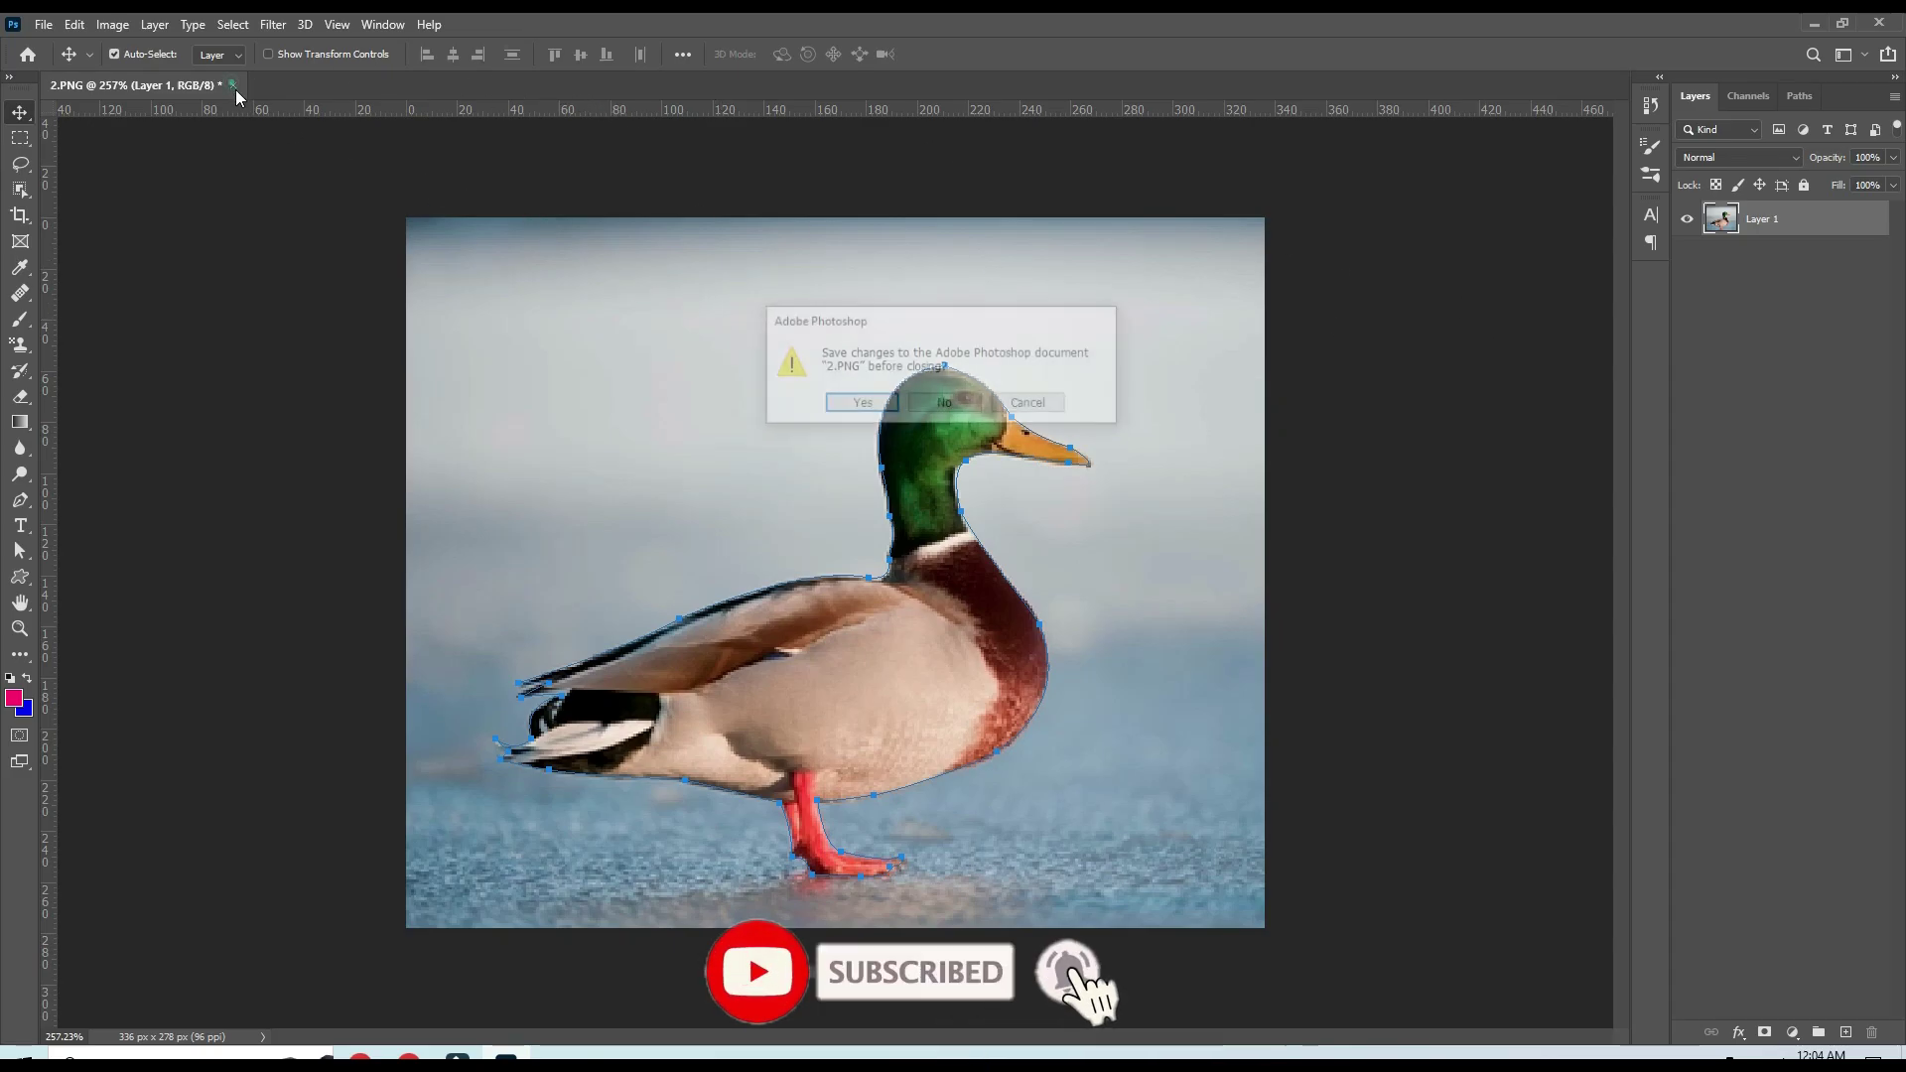
left_click(944, 402)
Reopen the 2.PNG duck image from the recent files
left_click(426, 396)
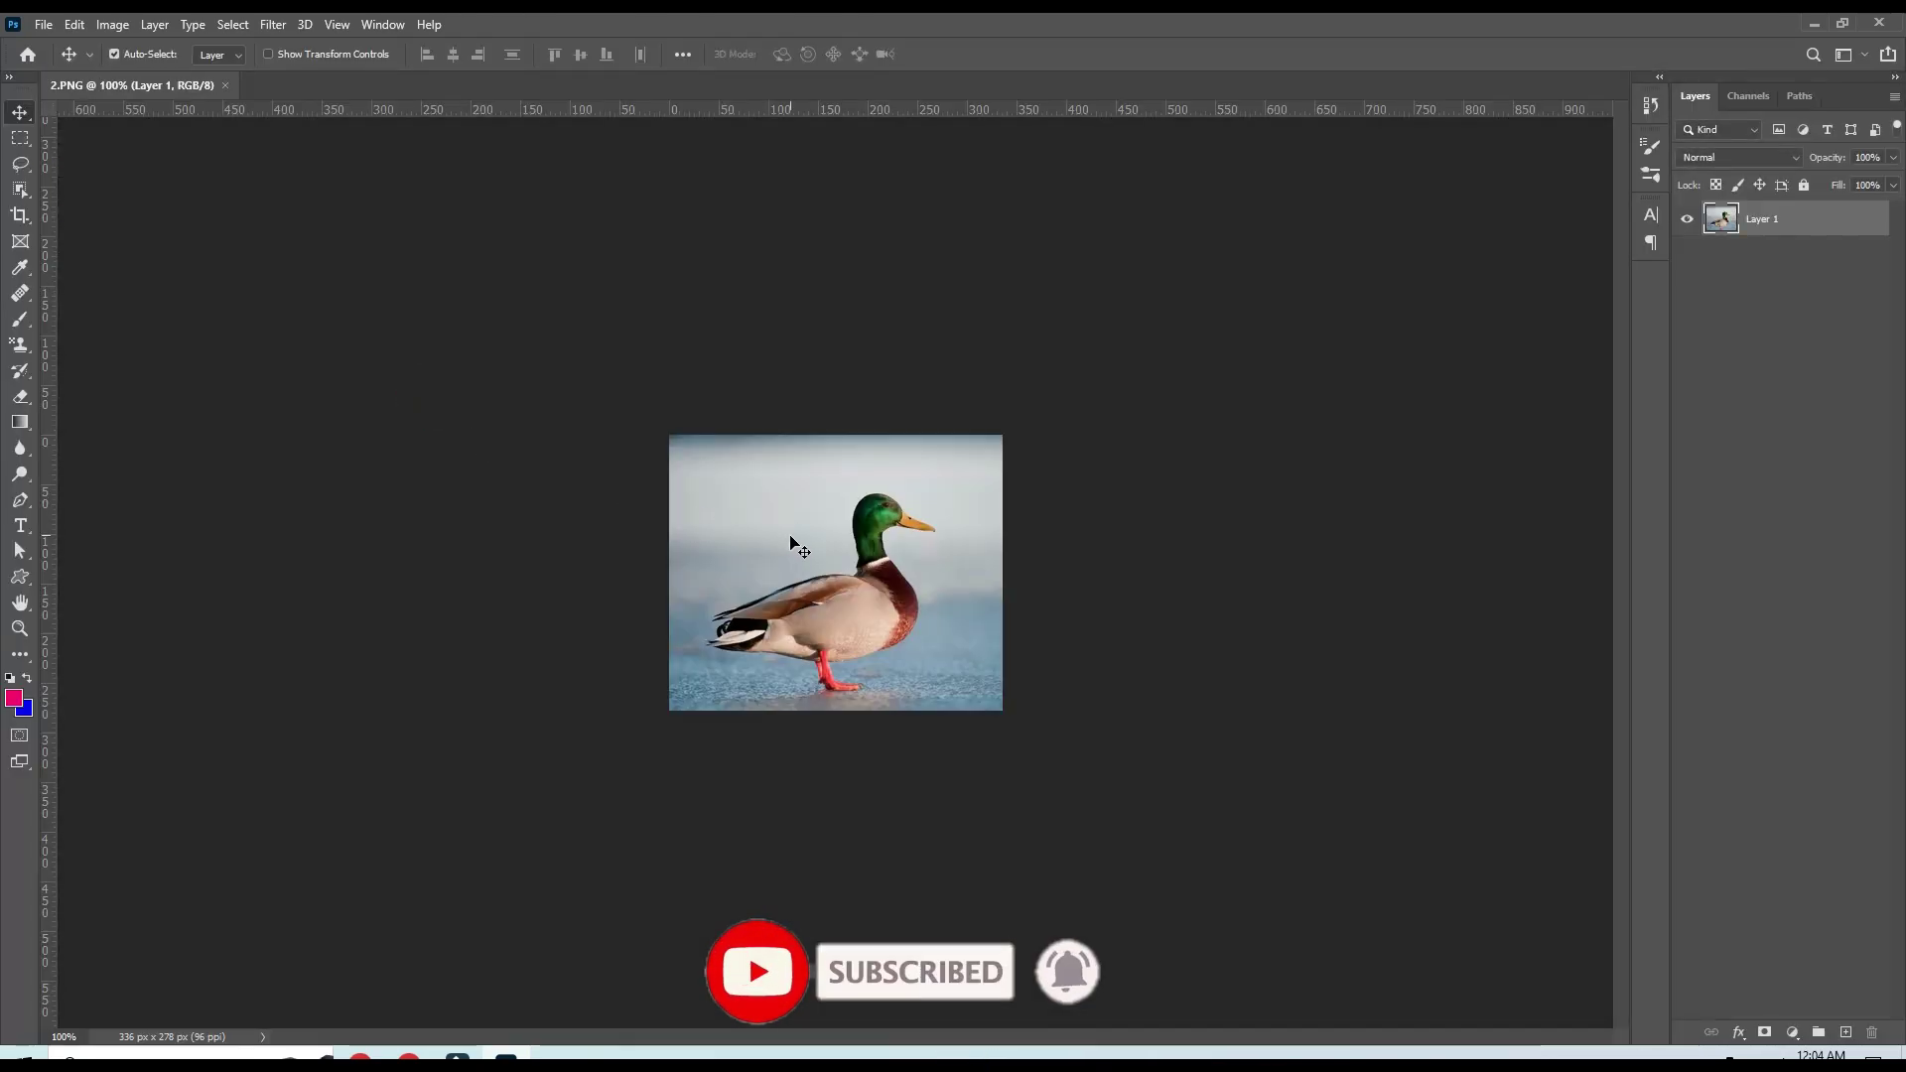
scroll(842, 670, "up", 3)
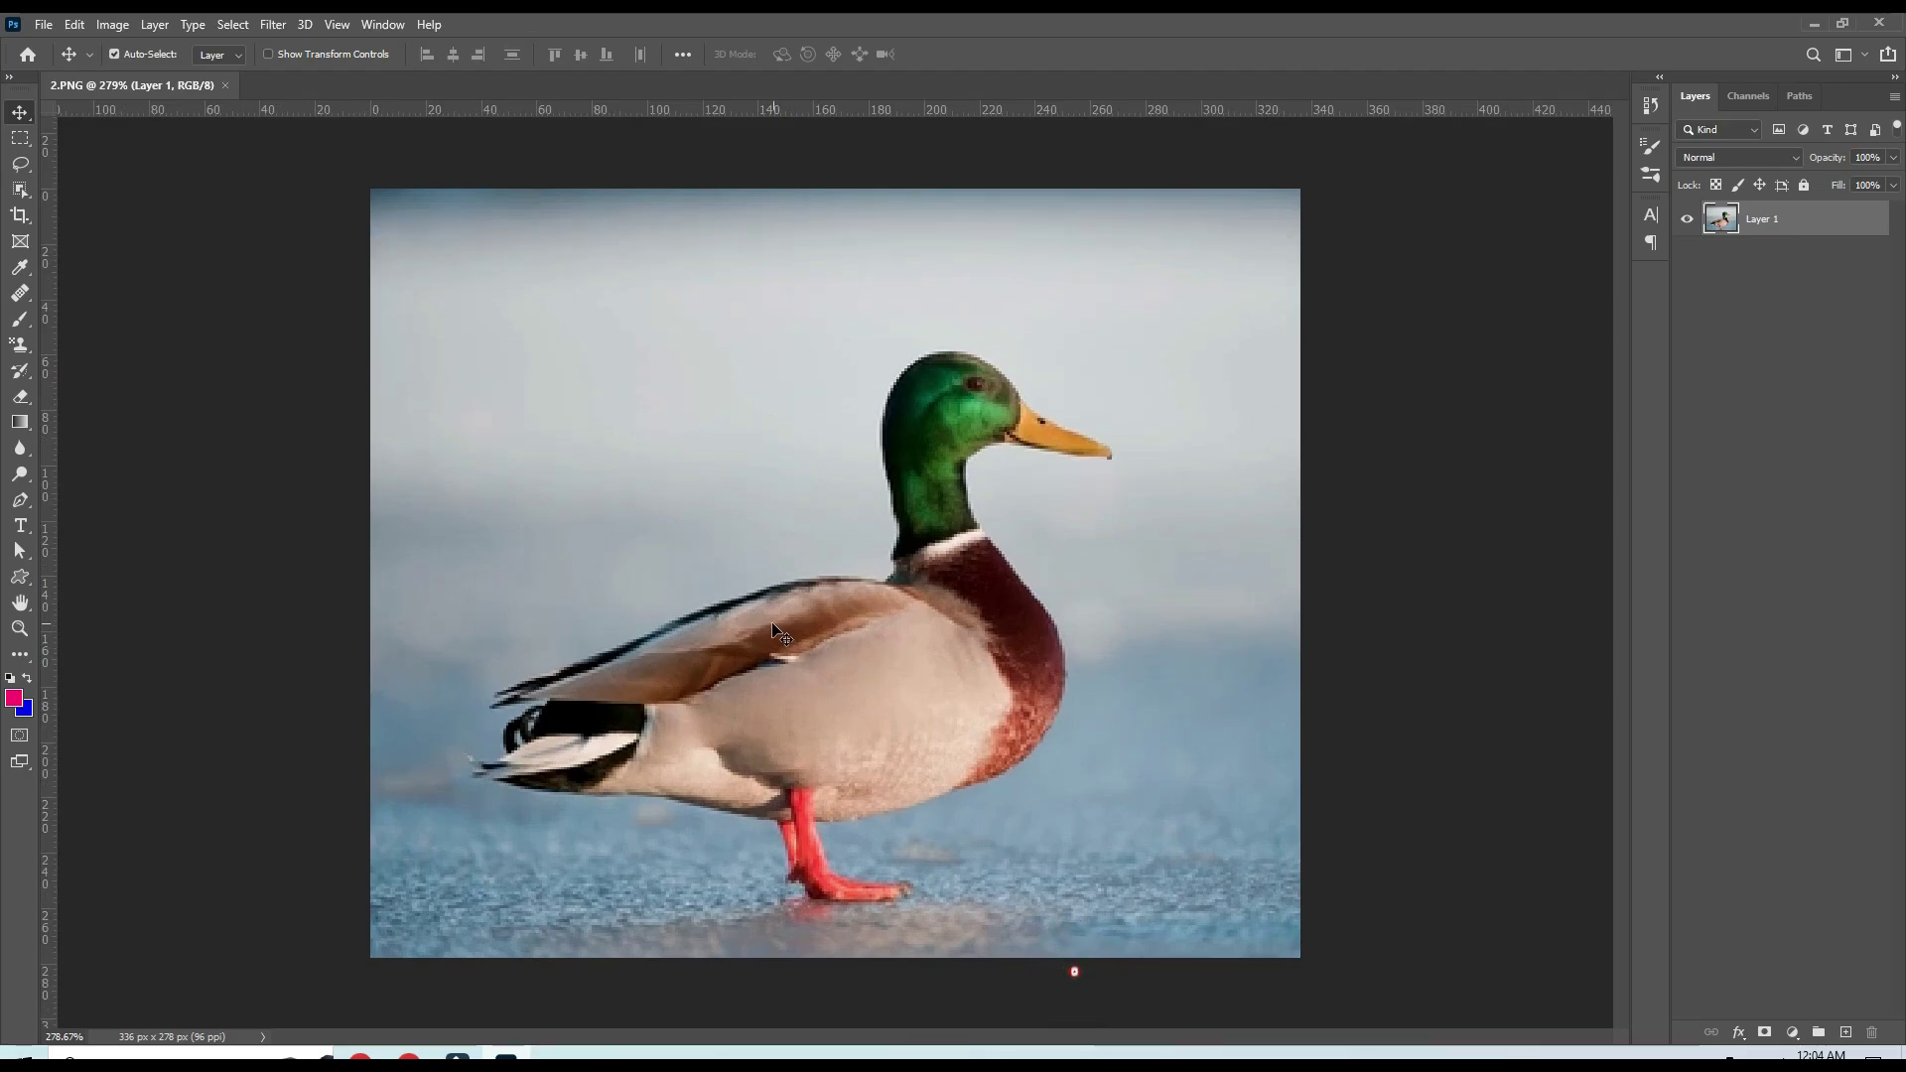
Select the duck with Select Subject and convert the selection into a work path with a 1.0 pixel tolerance
left_click(22, 190)
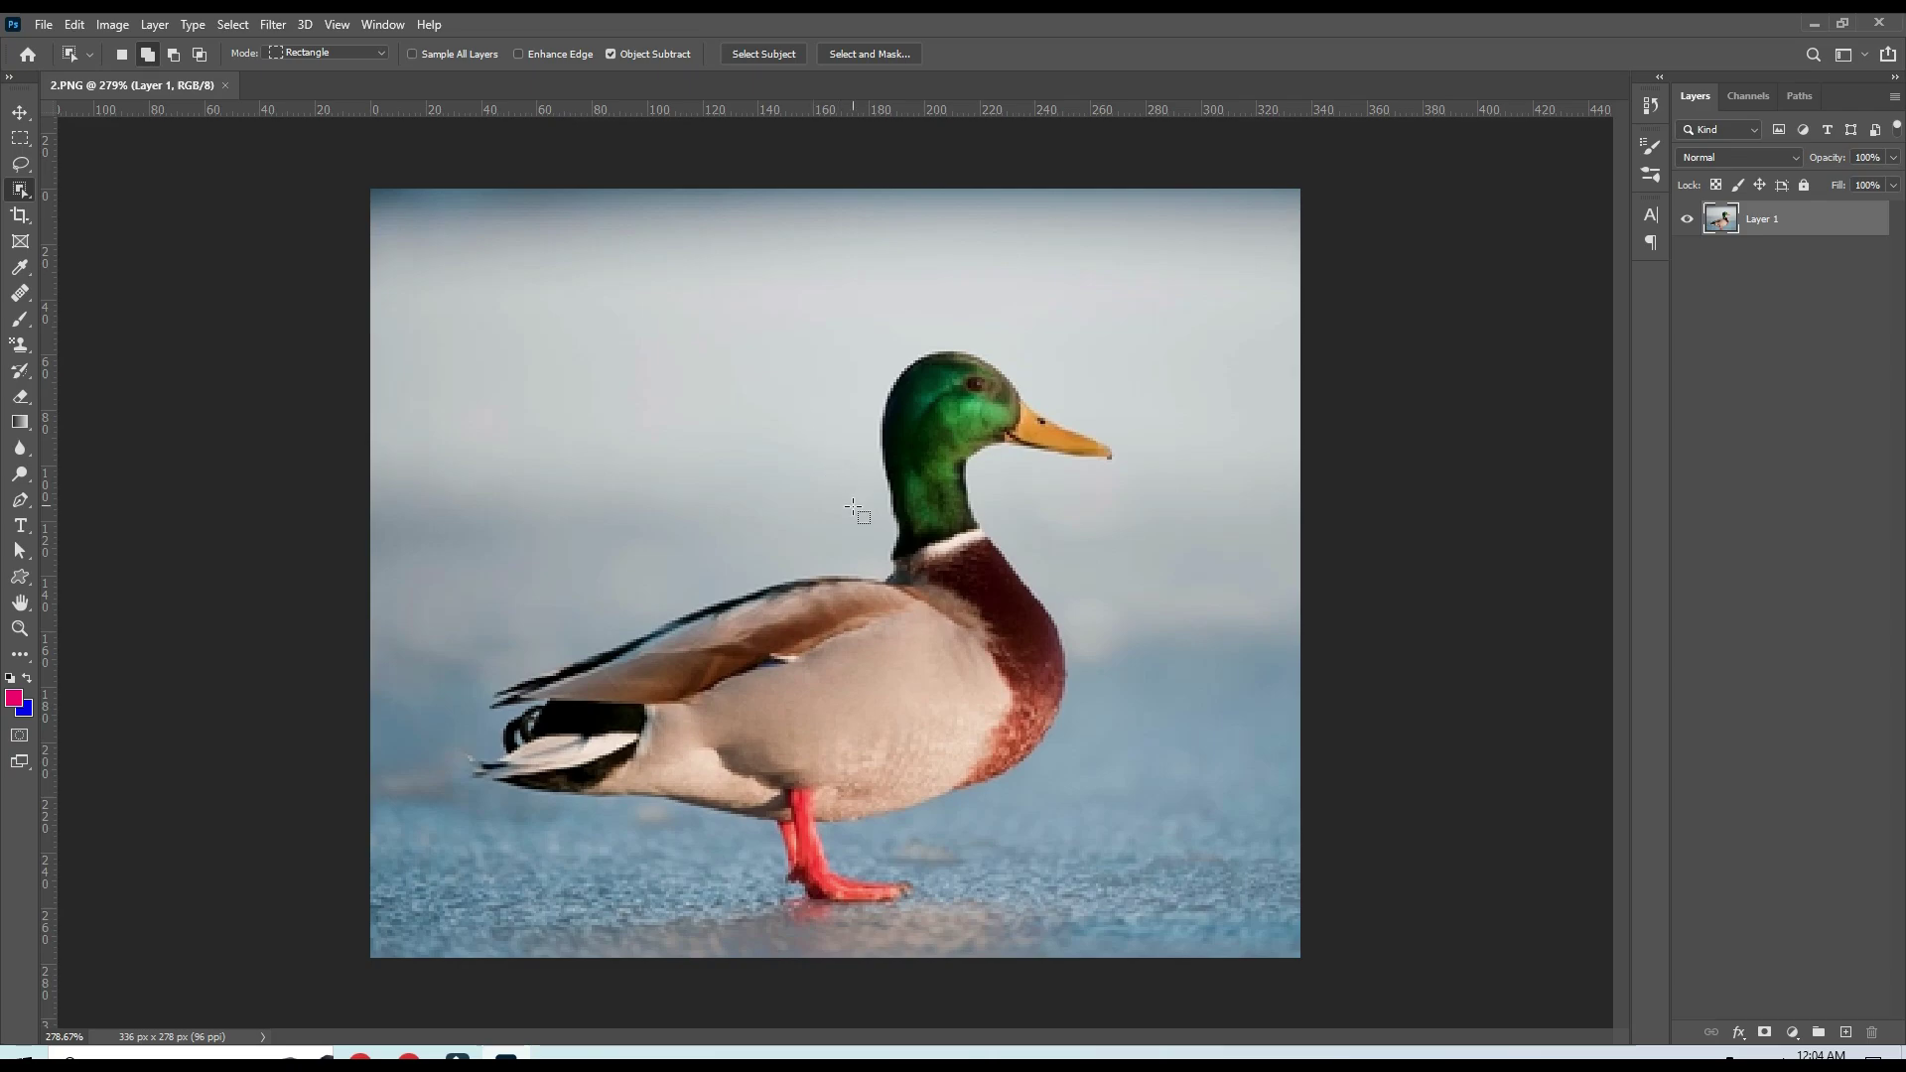
left_click(770, 54)
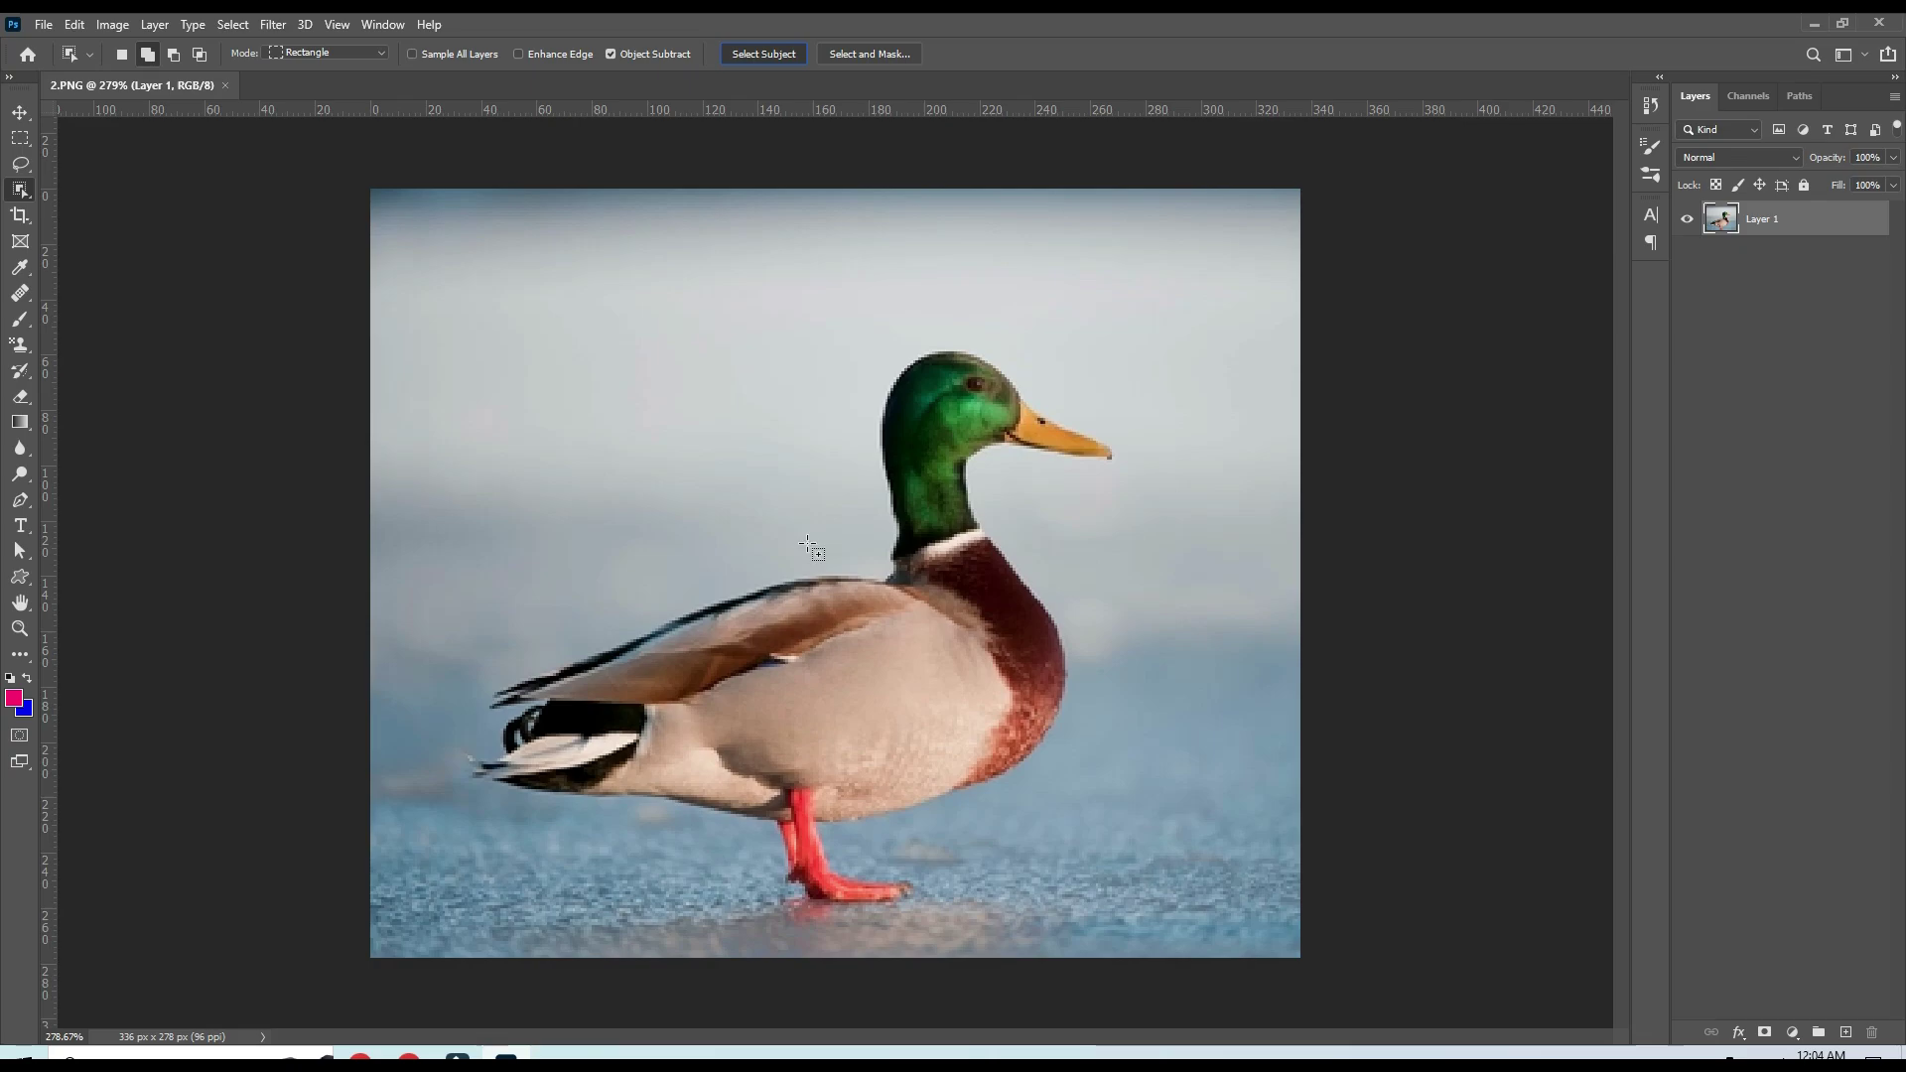
right_click(890, 635)
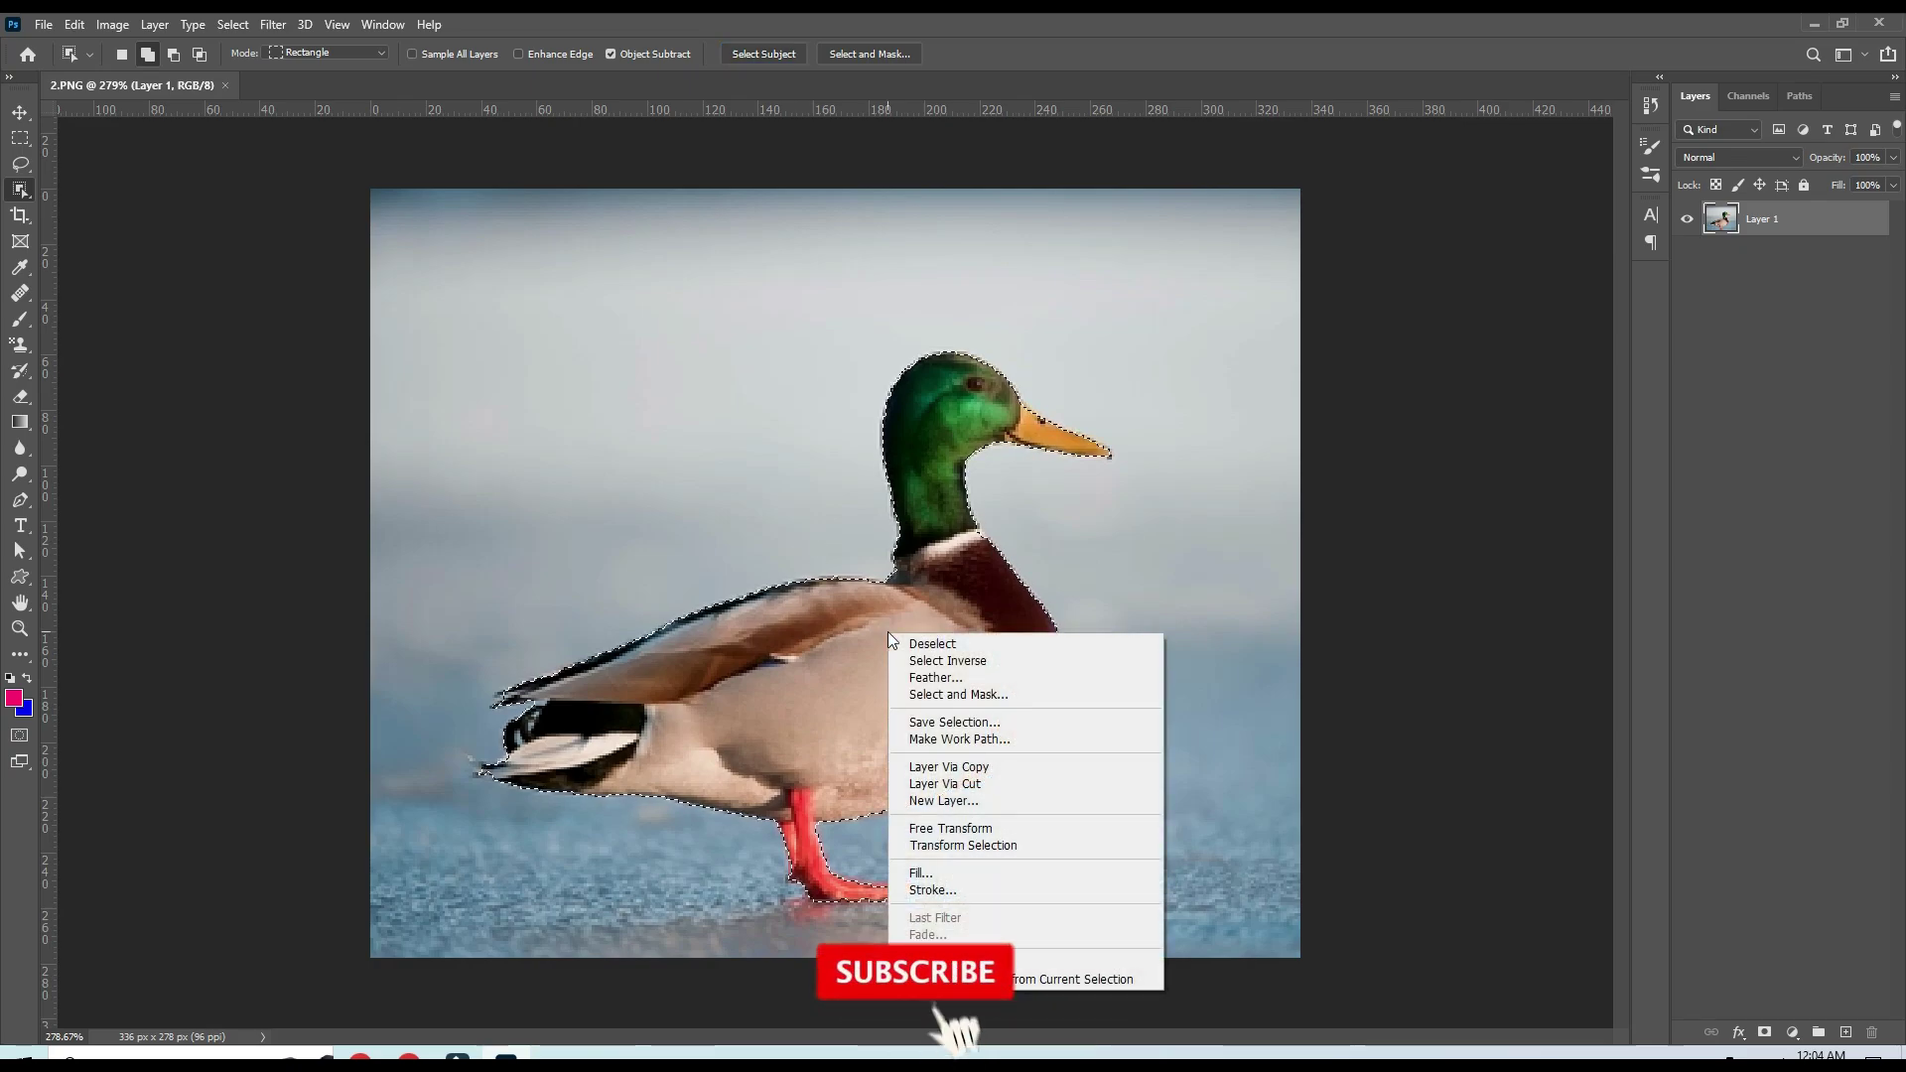
left_click(930, 740)
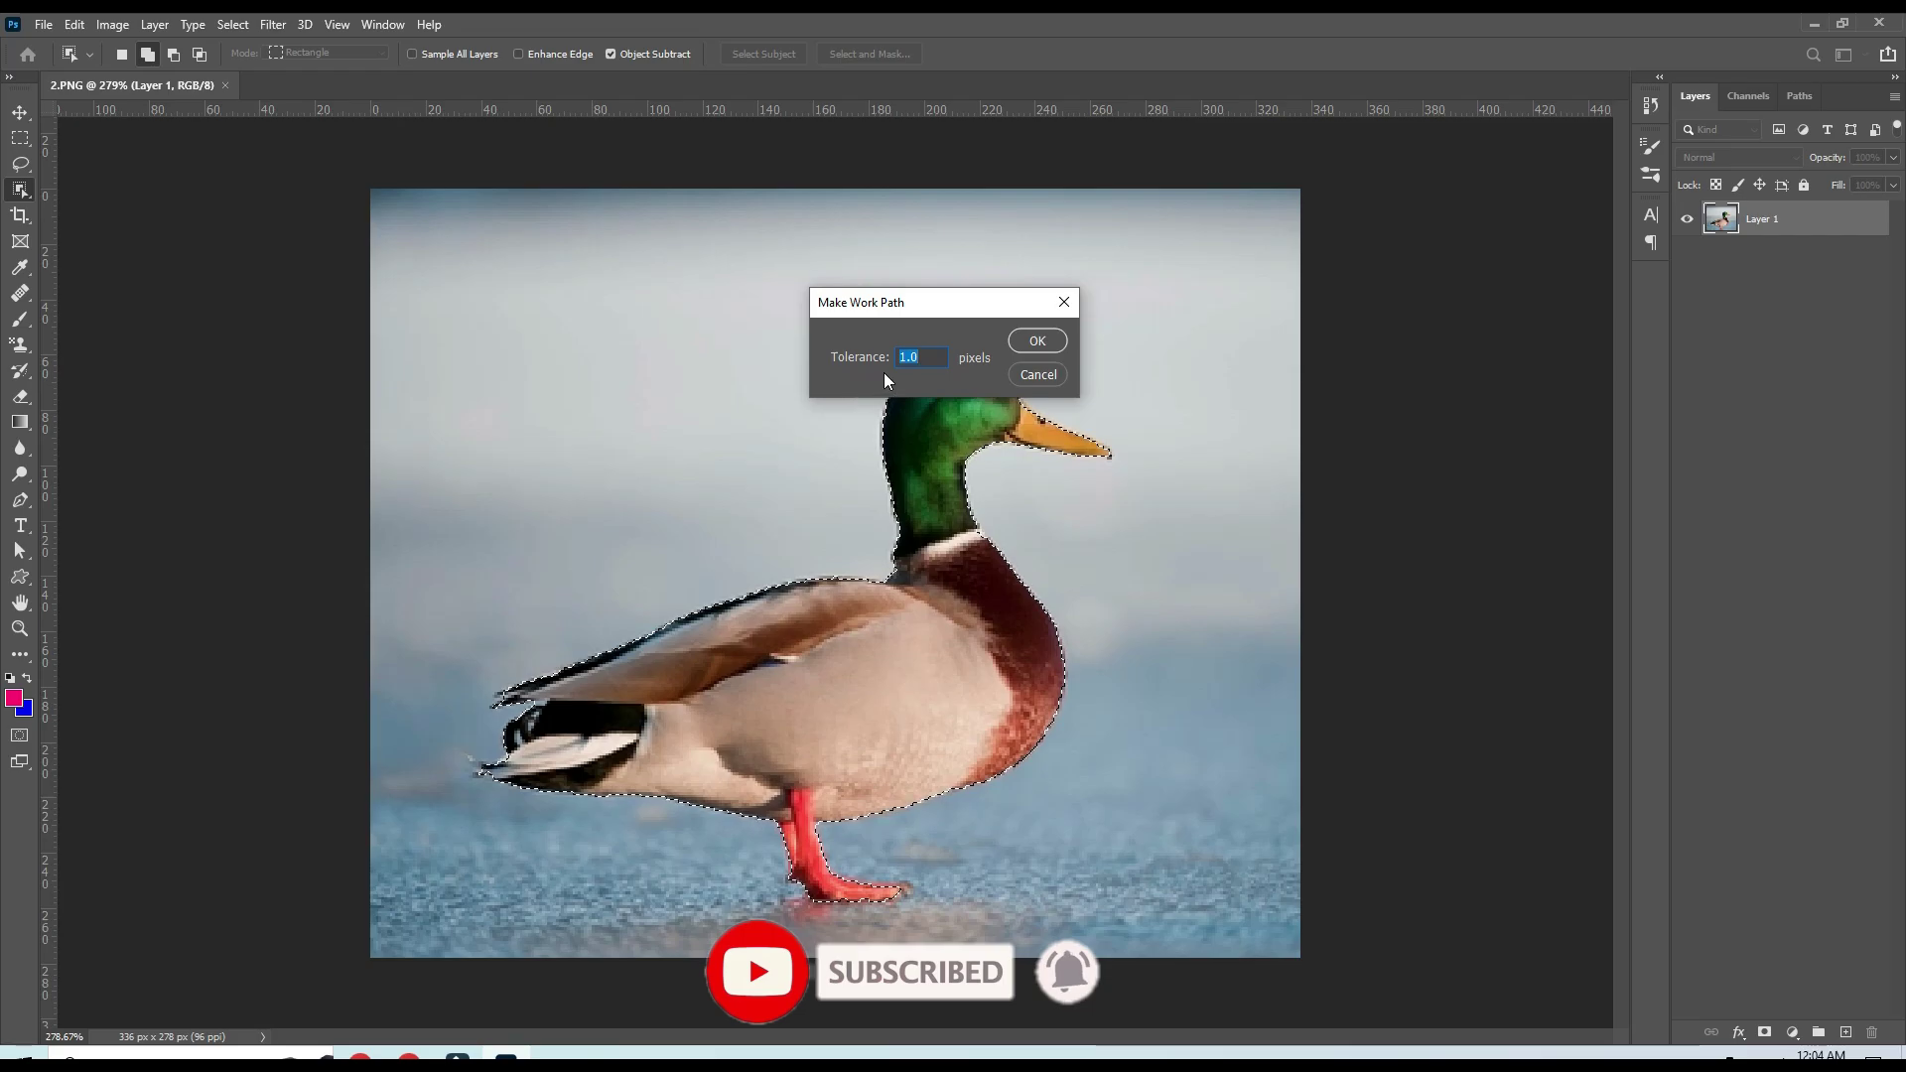
left_click(1025, 343)
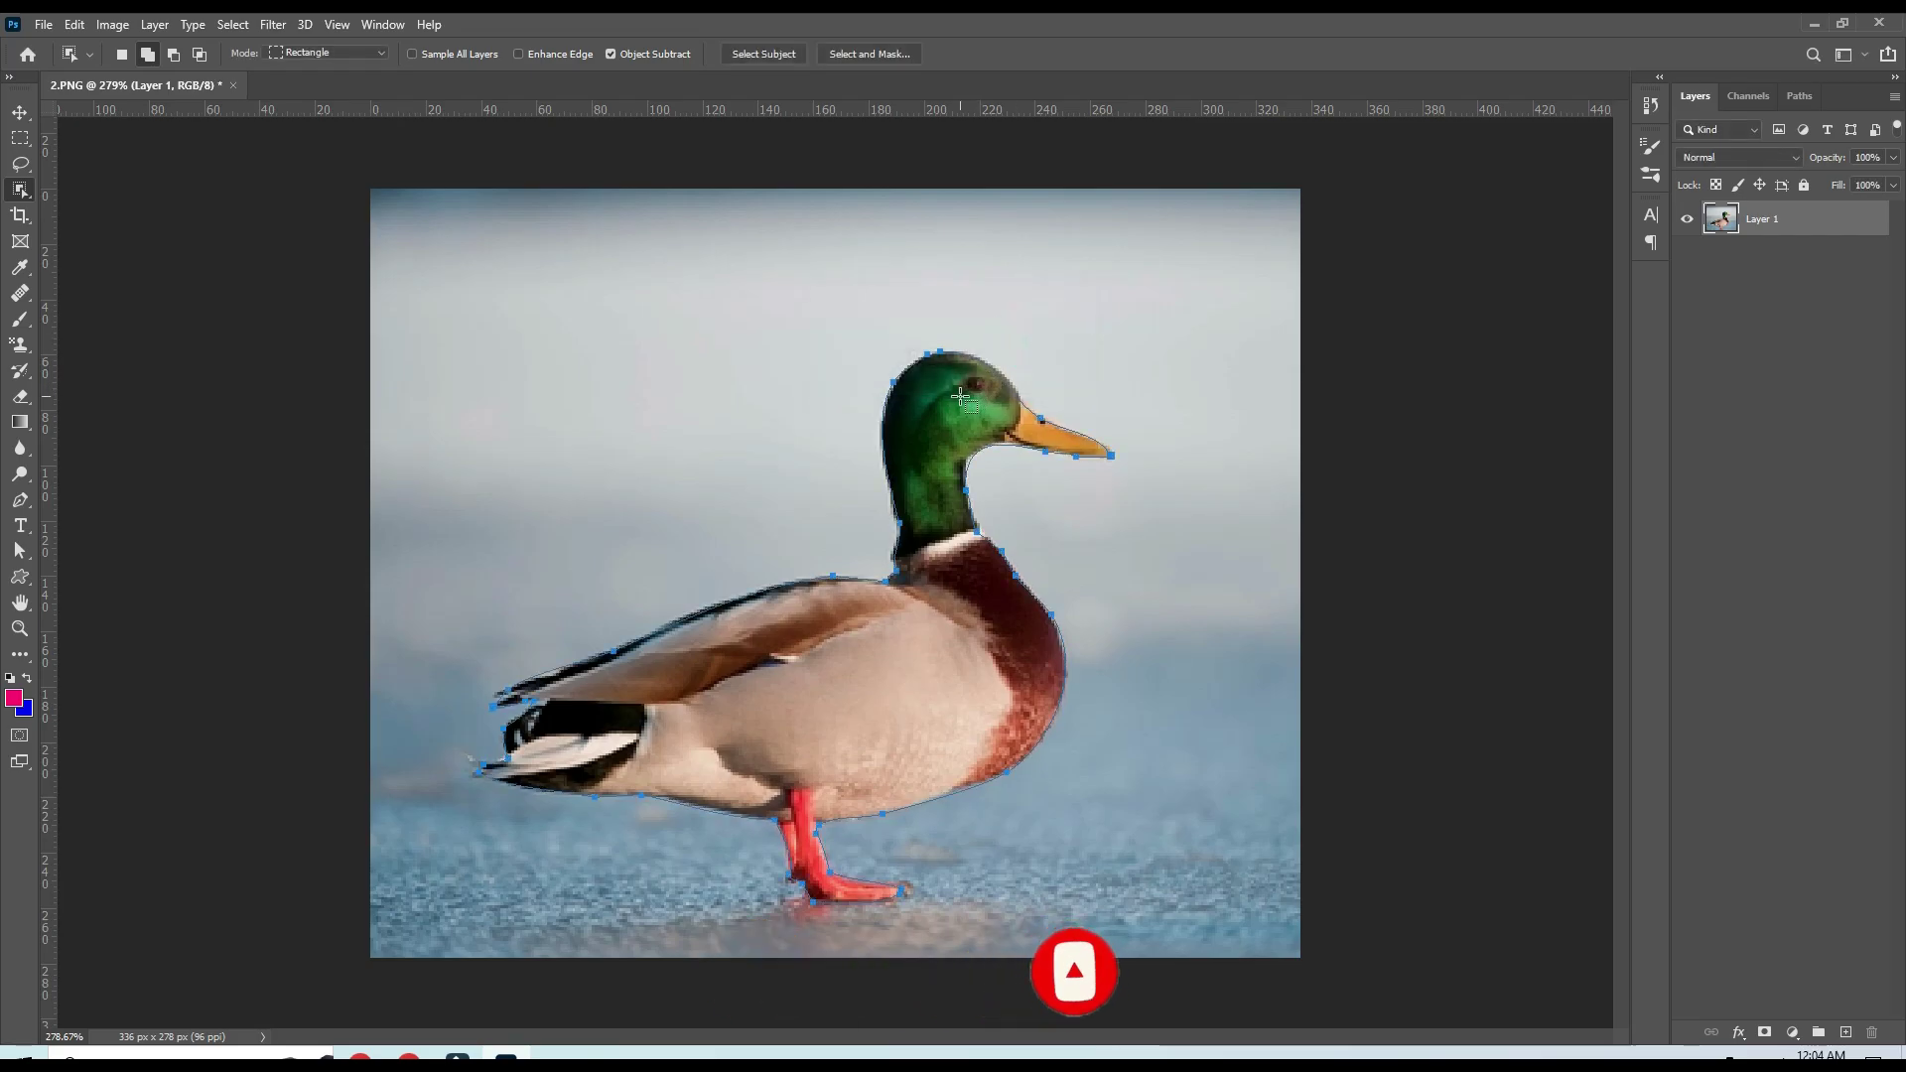
right_click(961, 398)
left_click(692, 404)
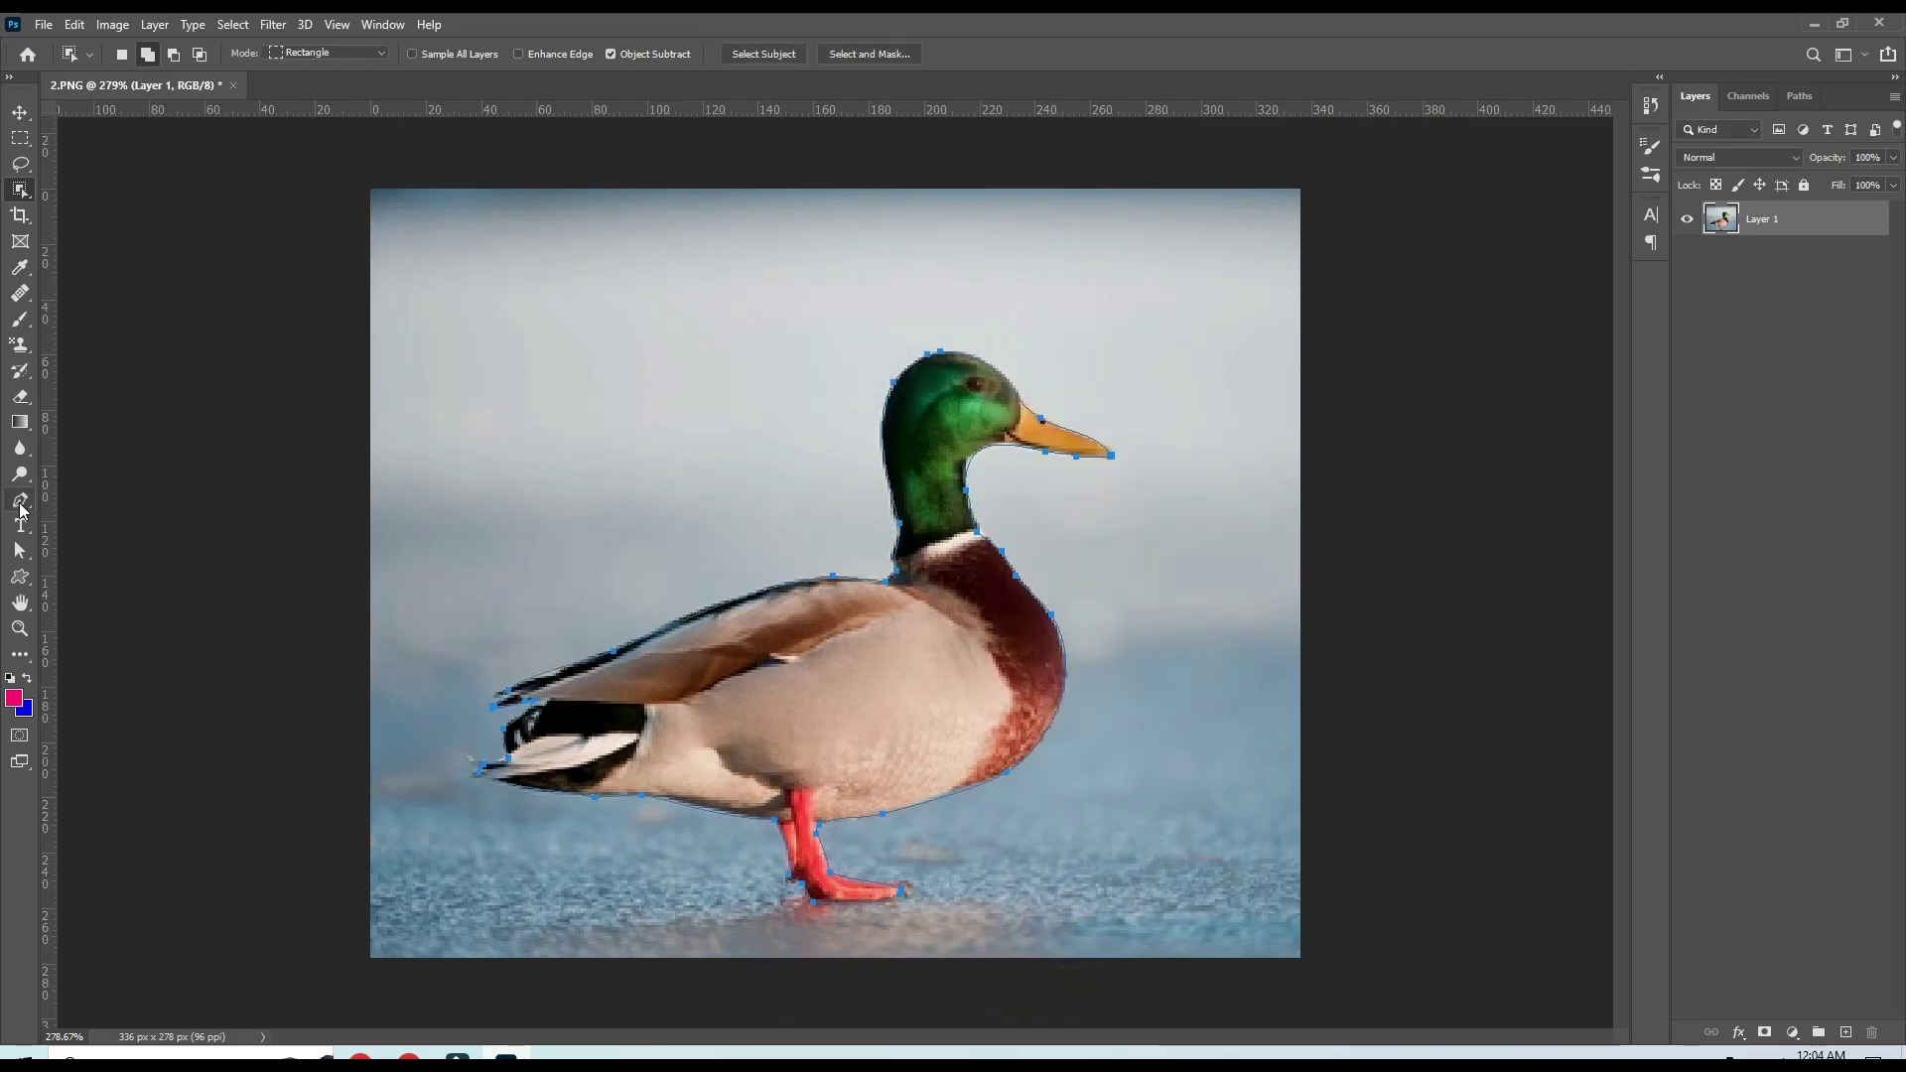
left_click(21, 504)
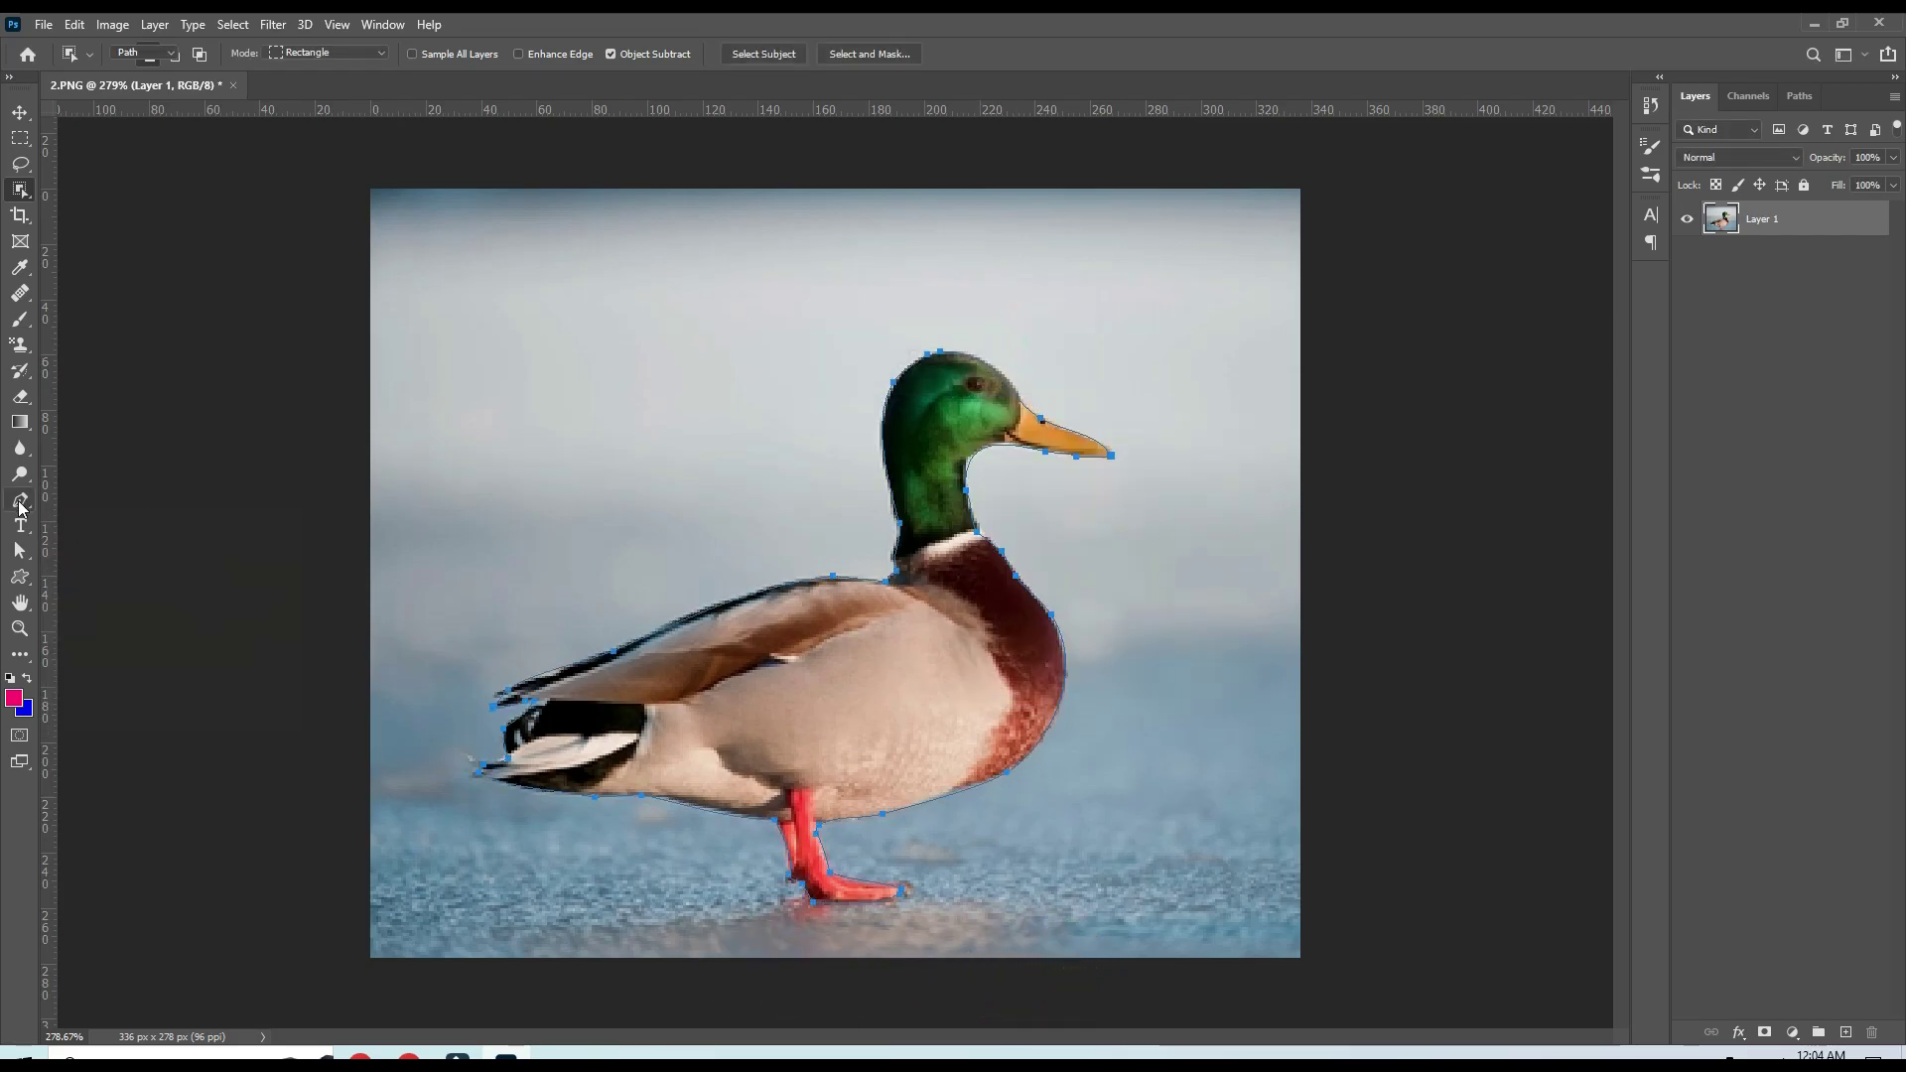
right_click(925, 605)
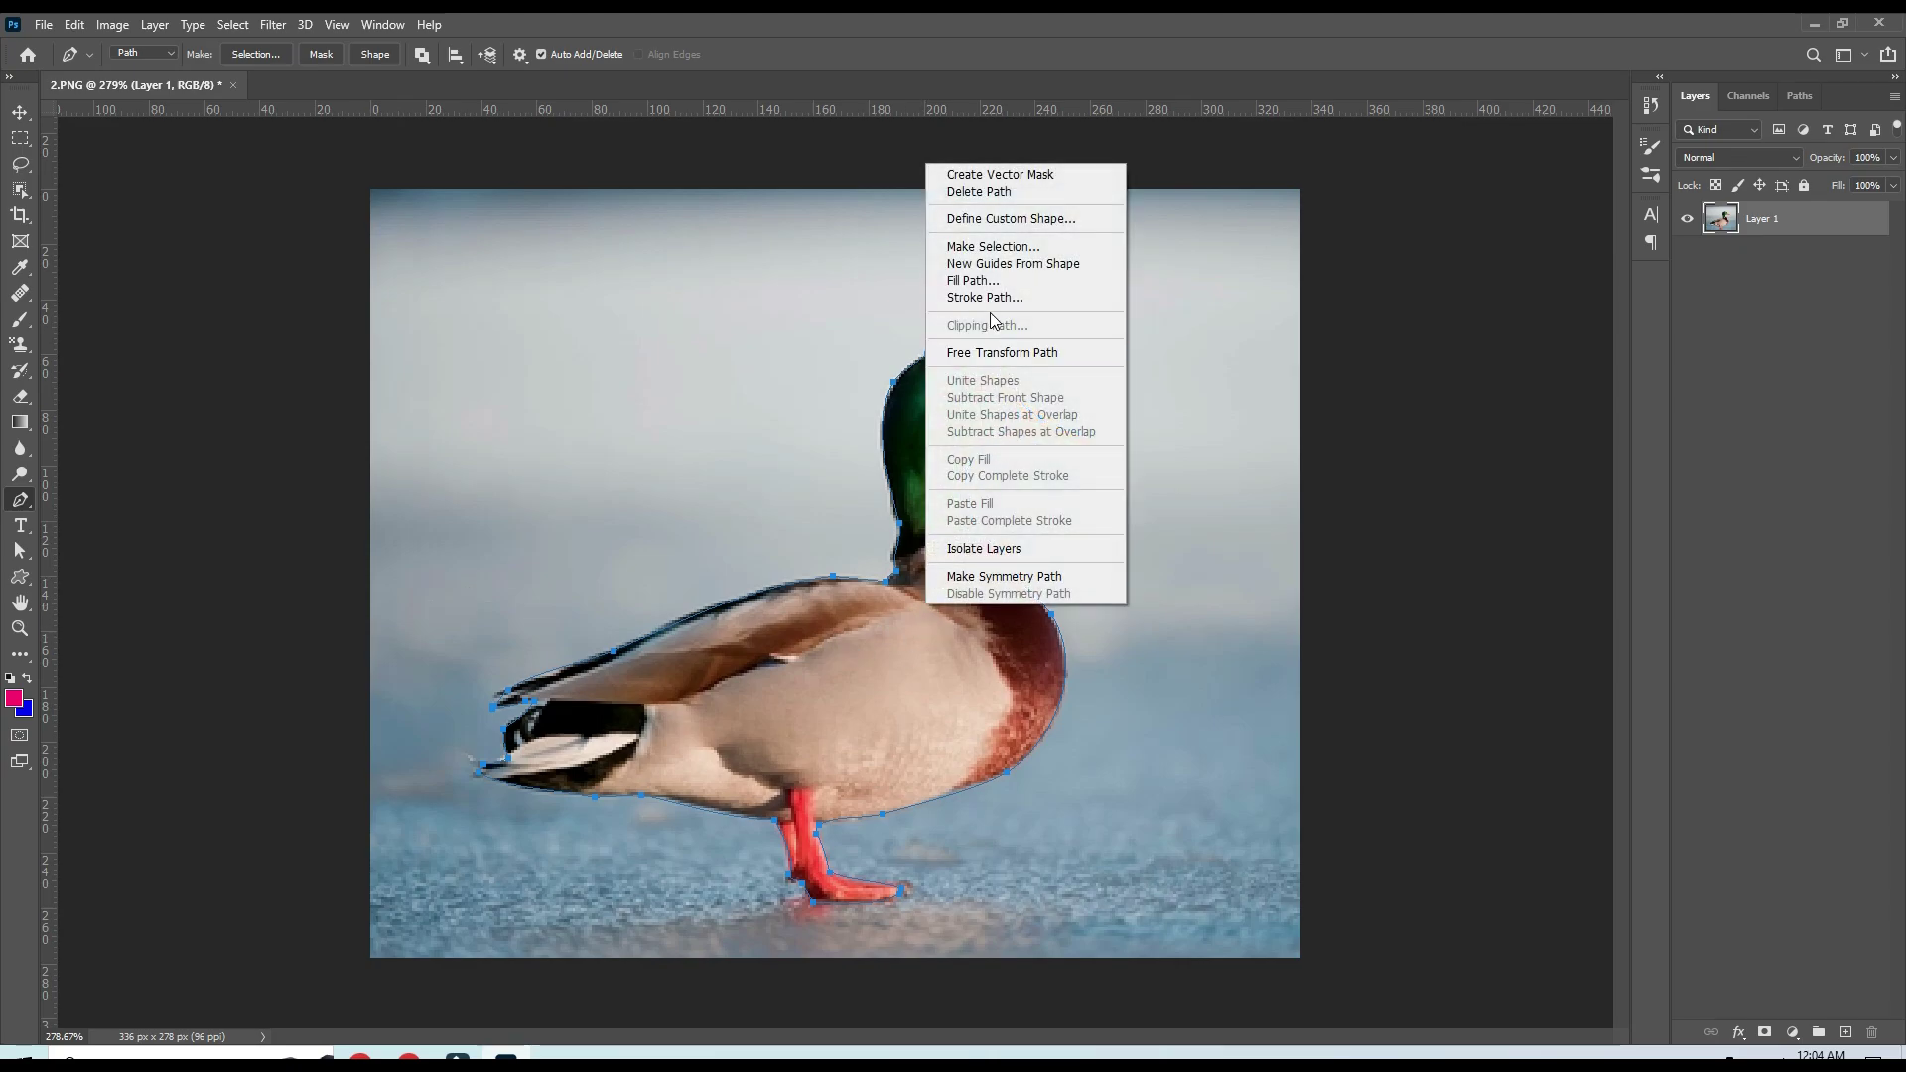
left_click(988, 228)
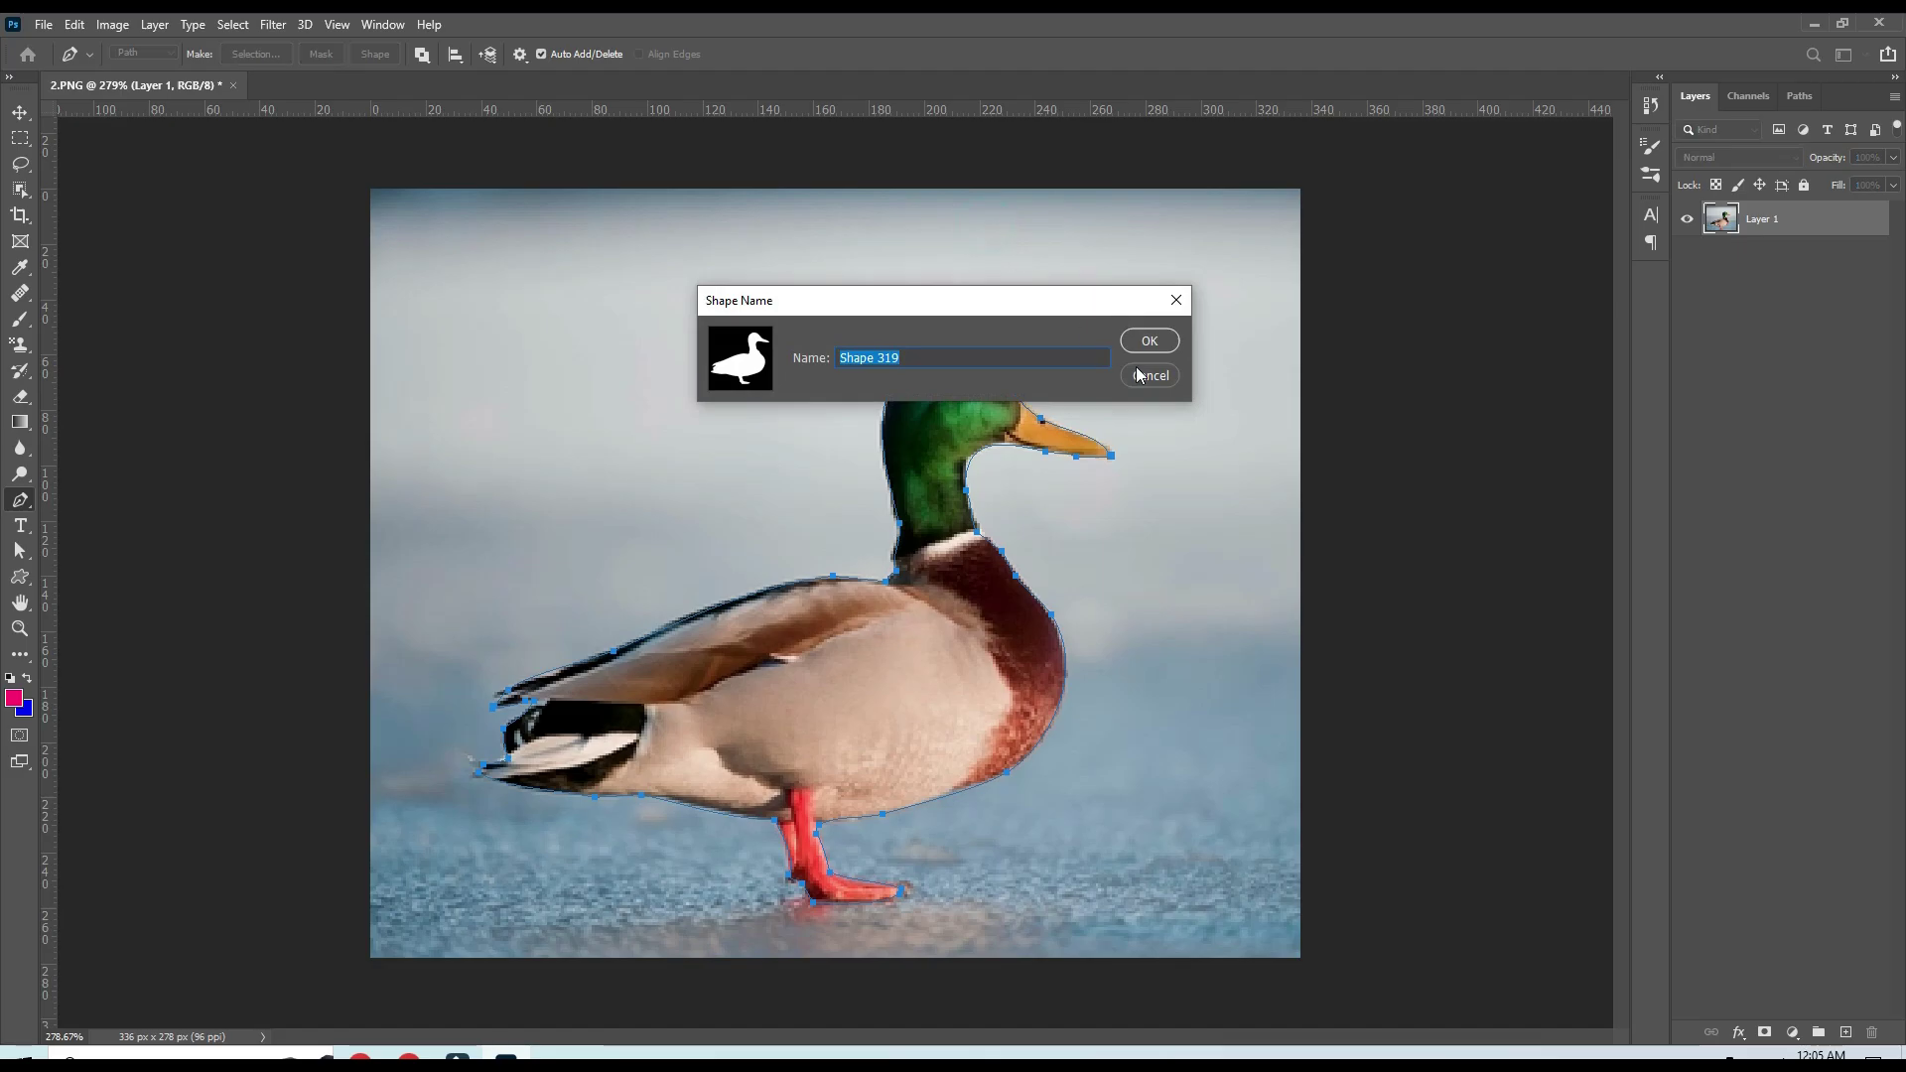
left_click(1138, 374)
left_click(75, 24)
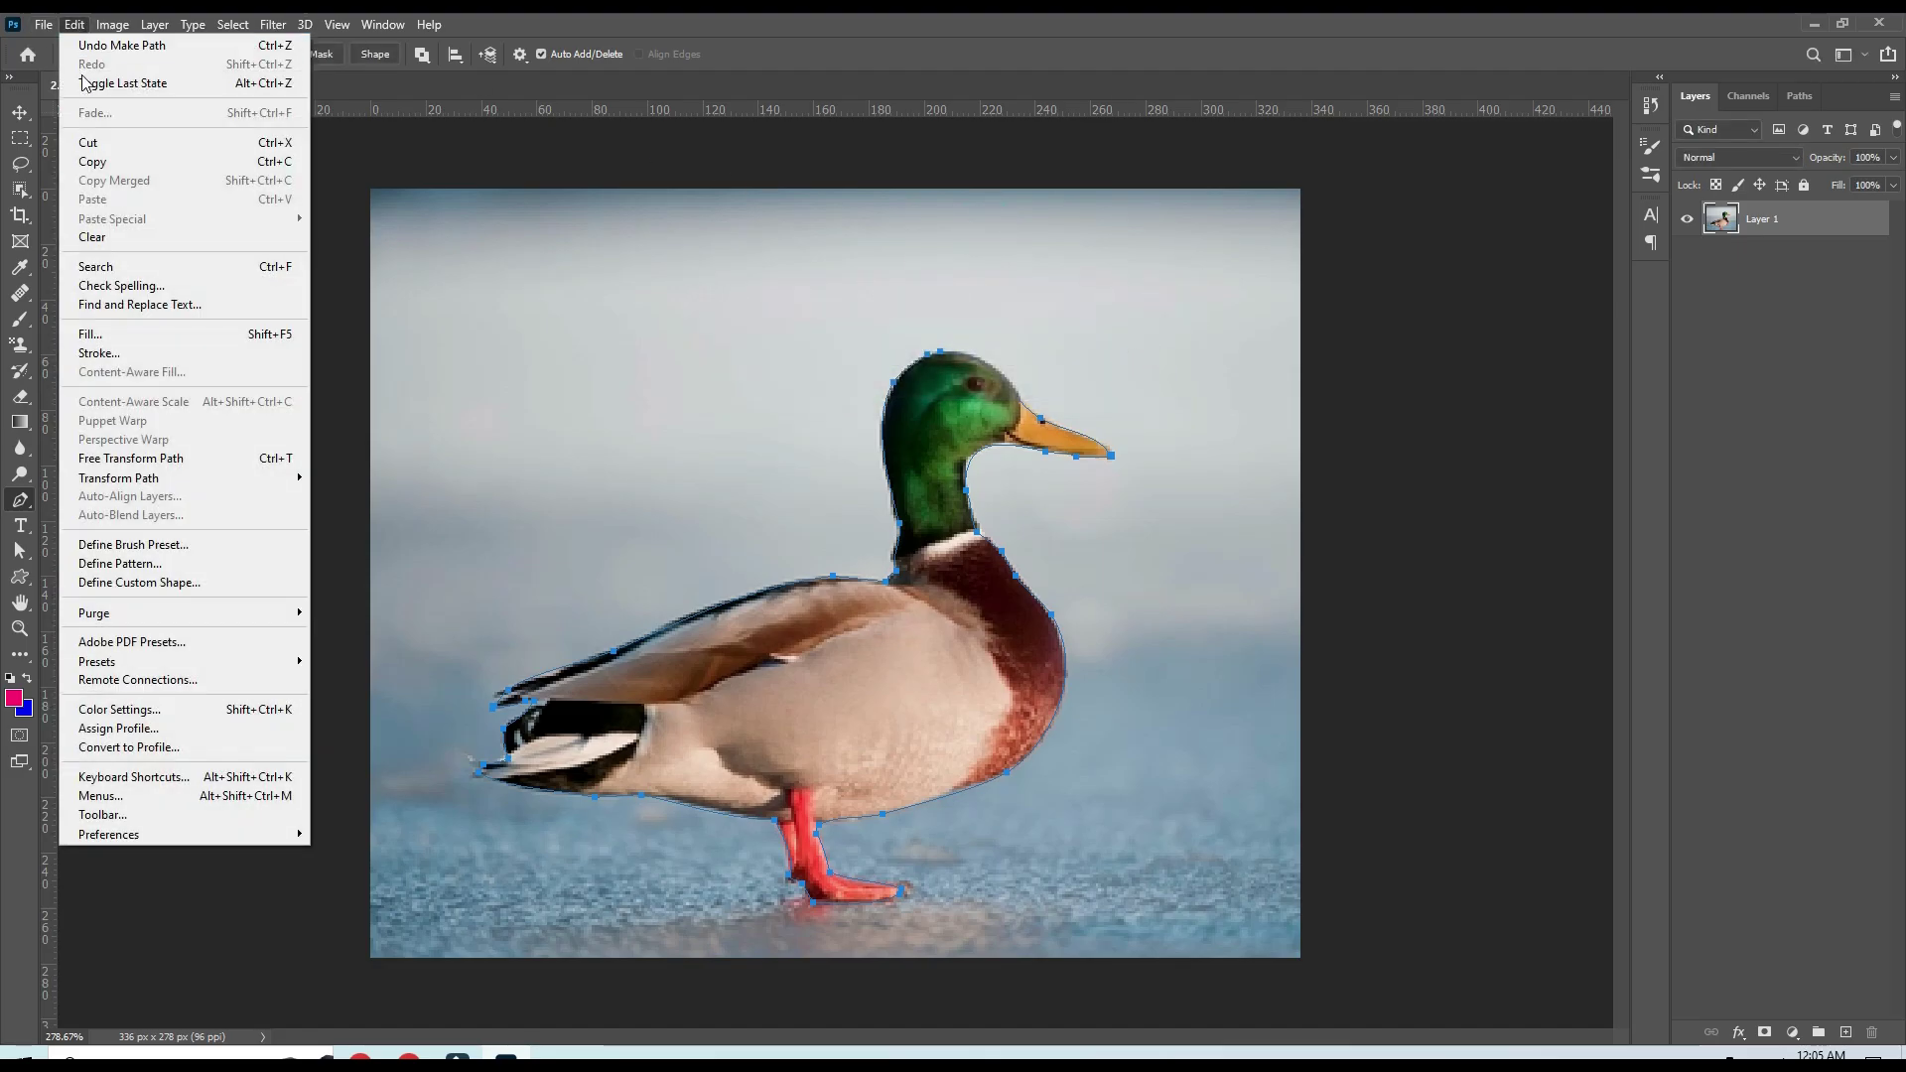
left_click(101, 582)
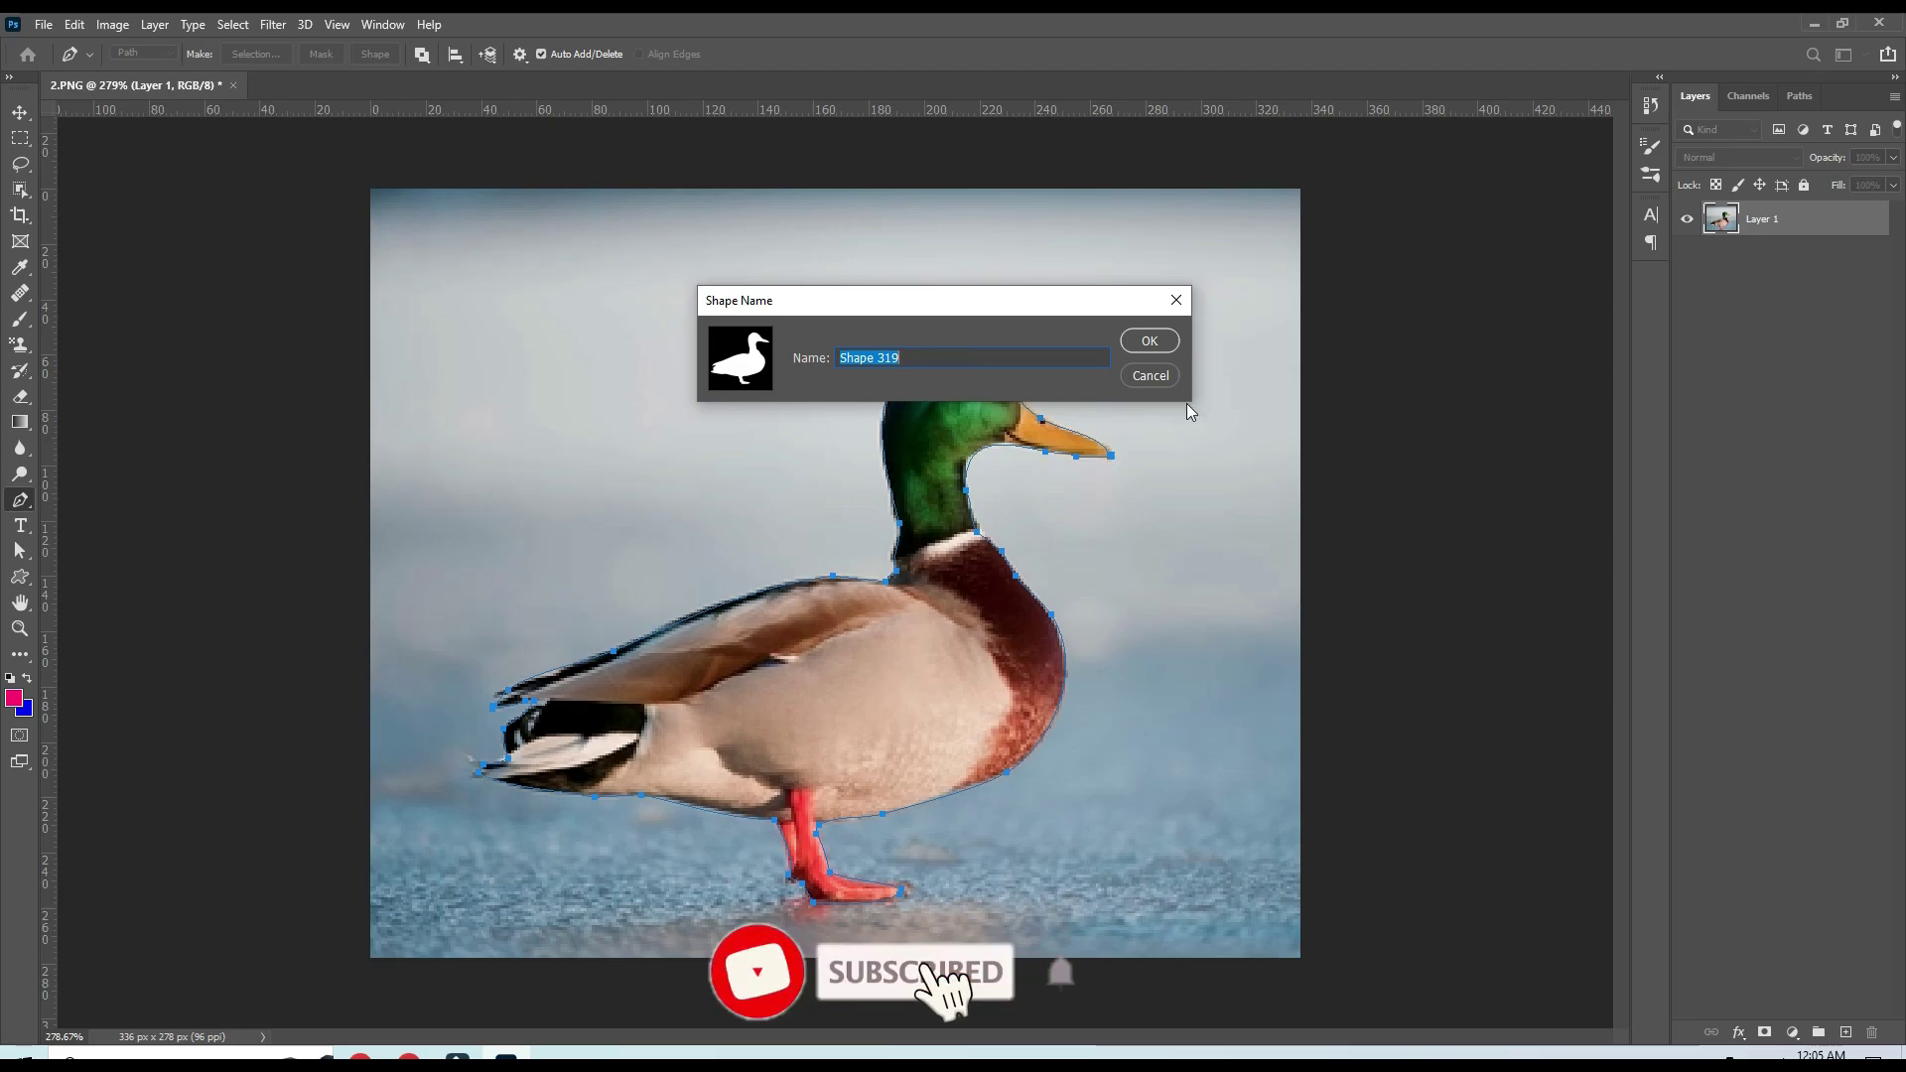
left_click(1165, 379)
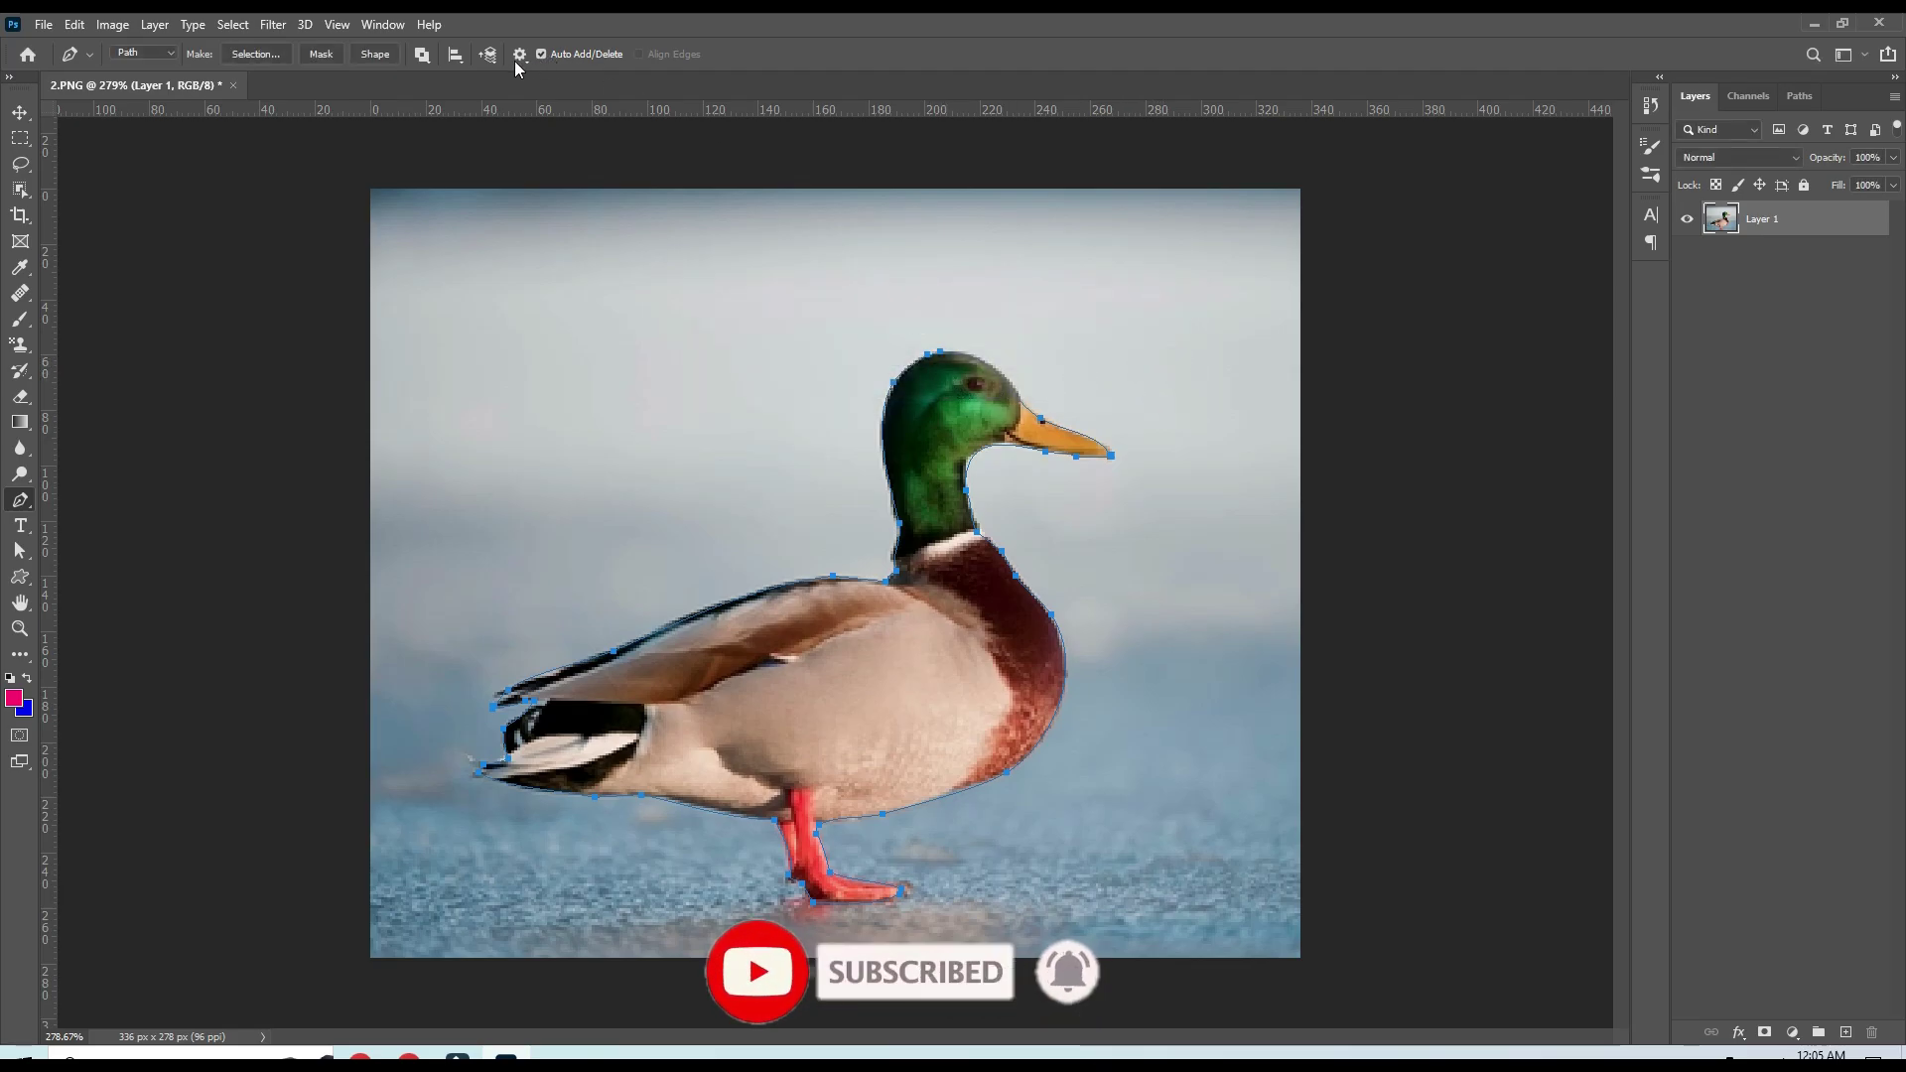
Delete the third duck shape from the Custom Shape tool's saved shapes
left_click(22, 579)
left_click(802, 56)
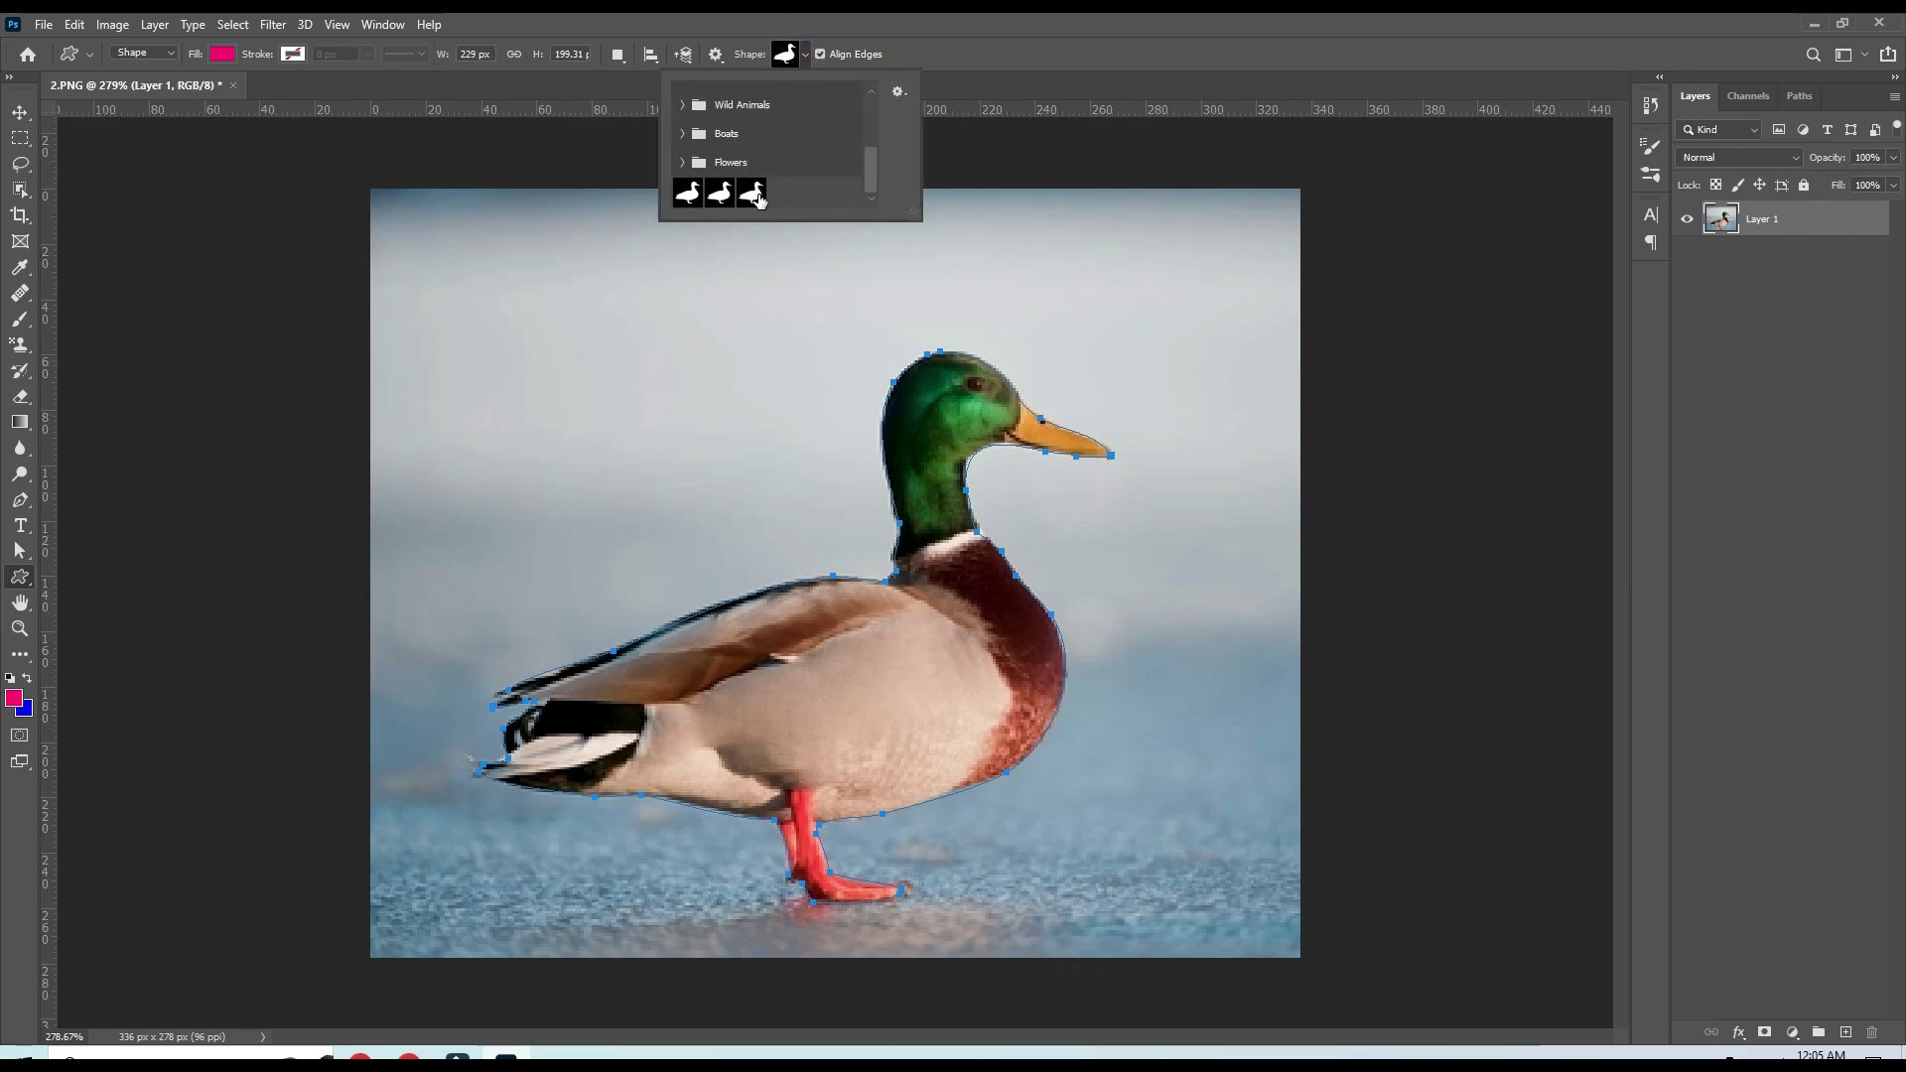
left_click(873, 182)
left_click(752, 194)
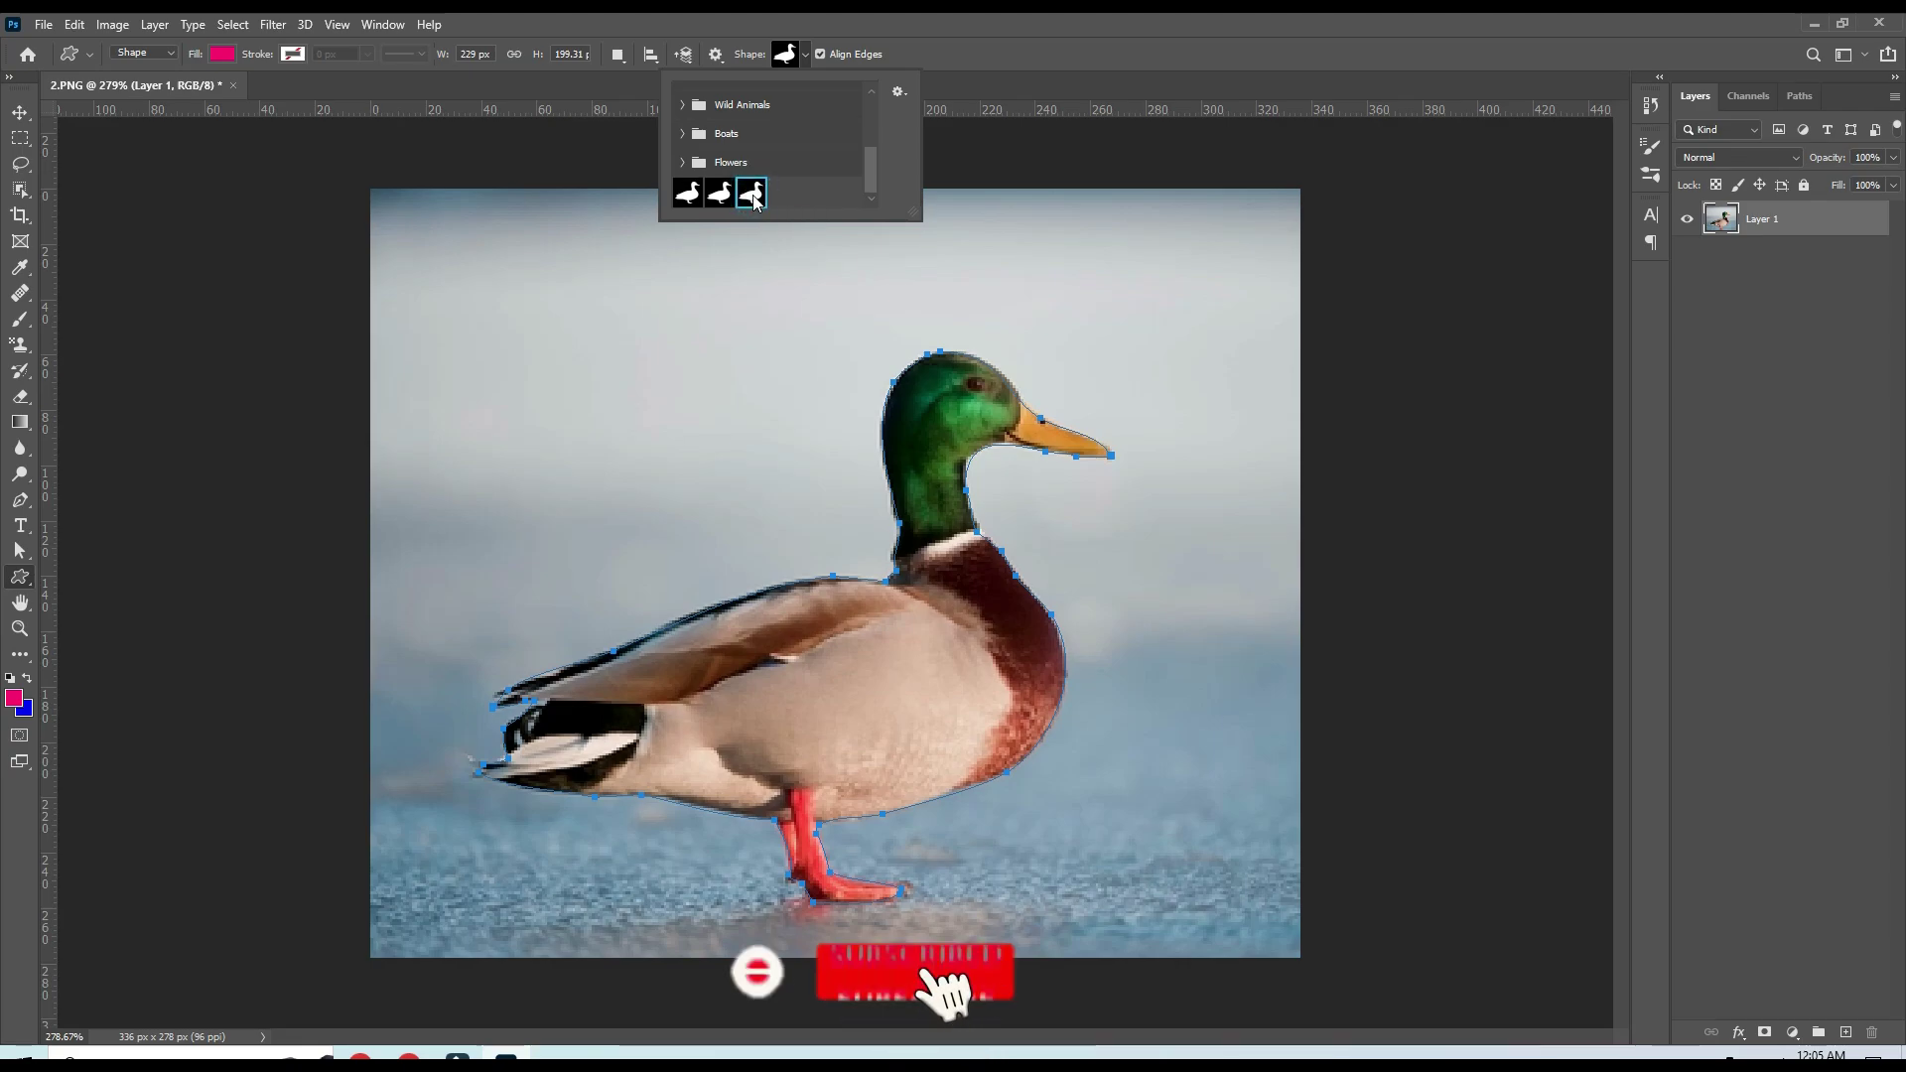
right_click(755, 198)
left_click(796, 281)
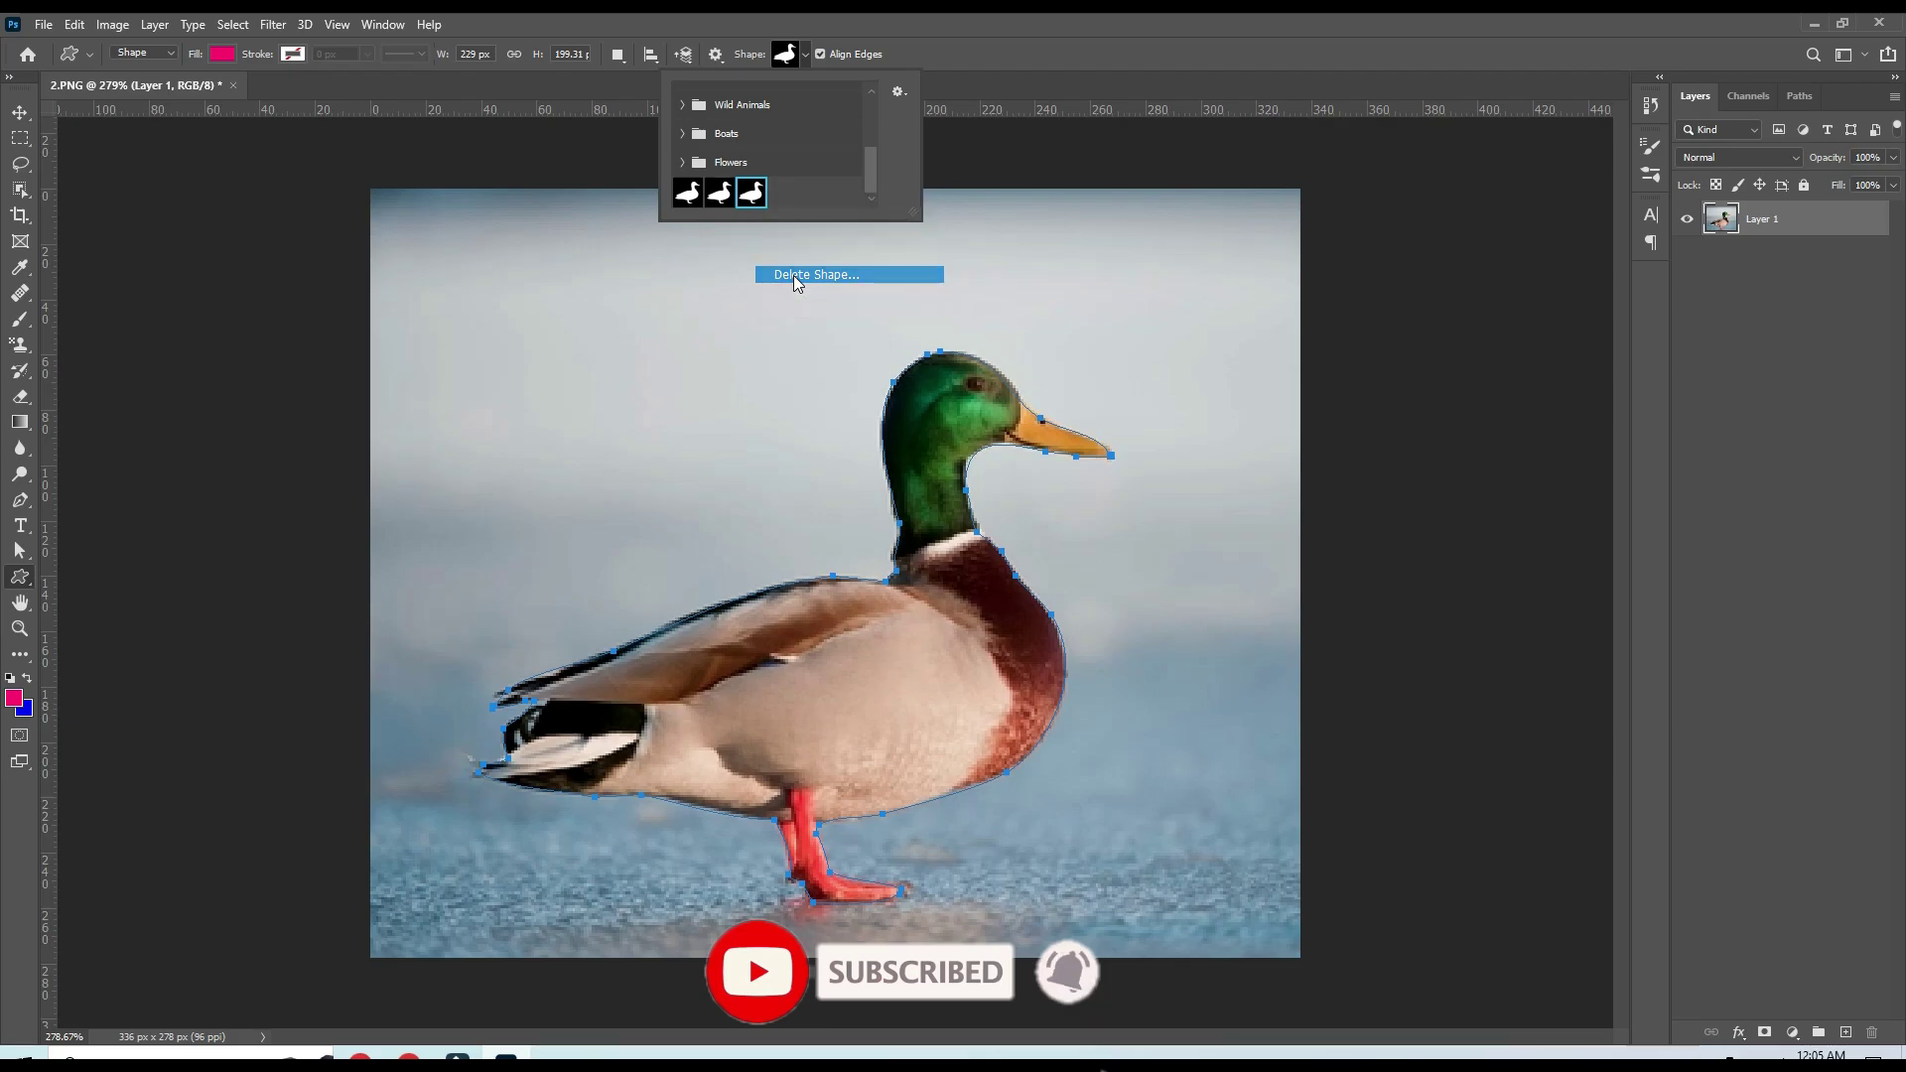
left_click(796, 276)
left_click(856, 403)
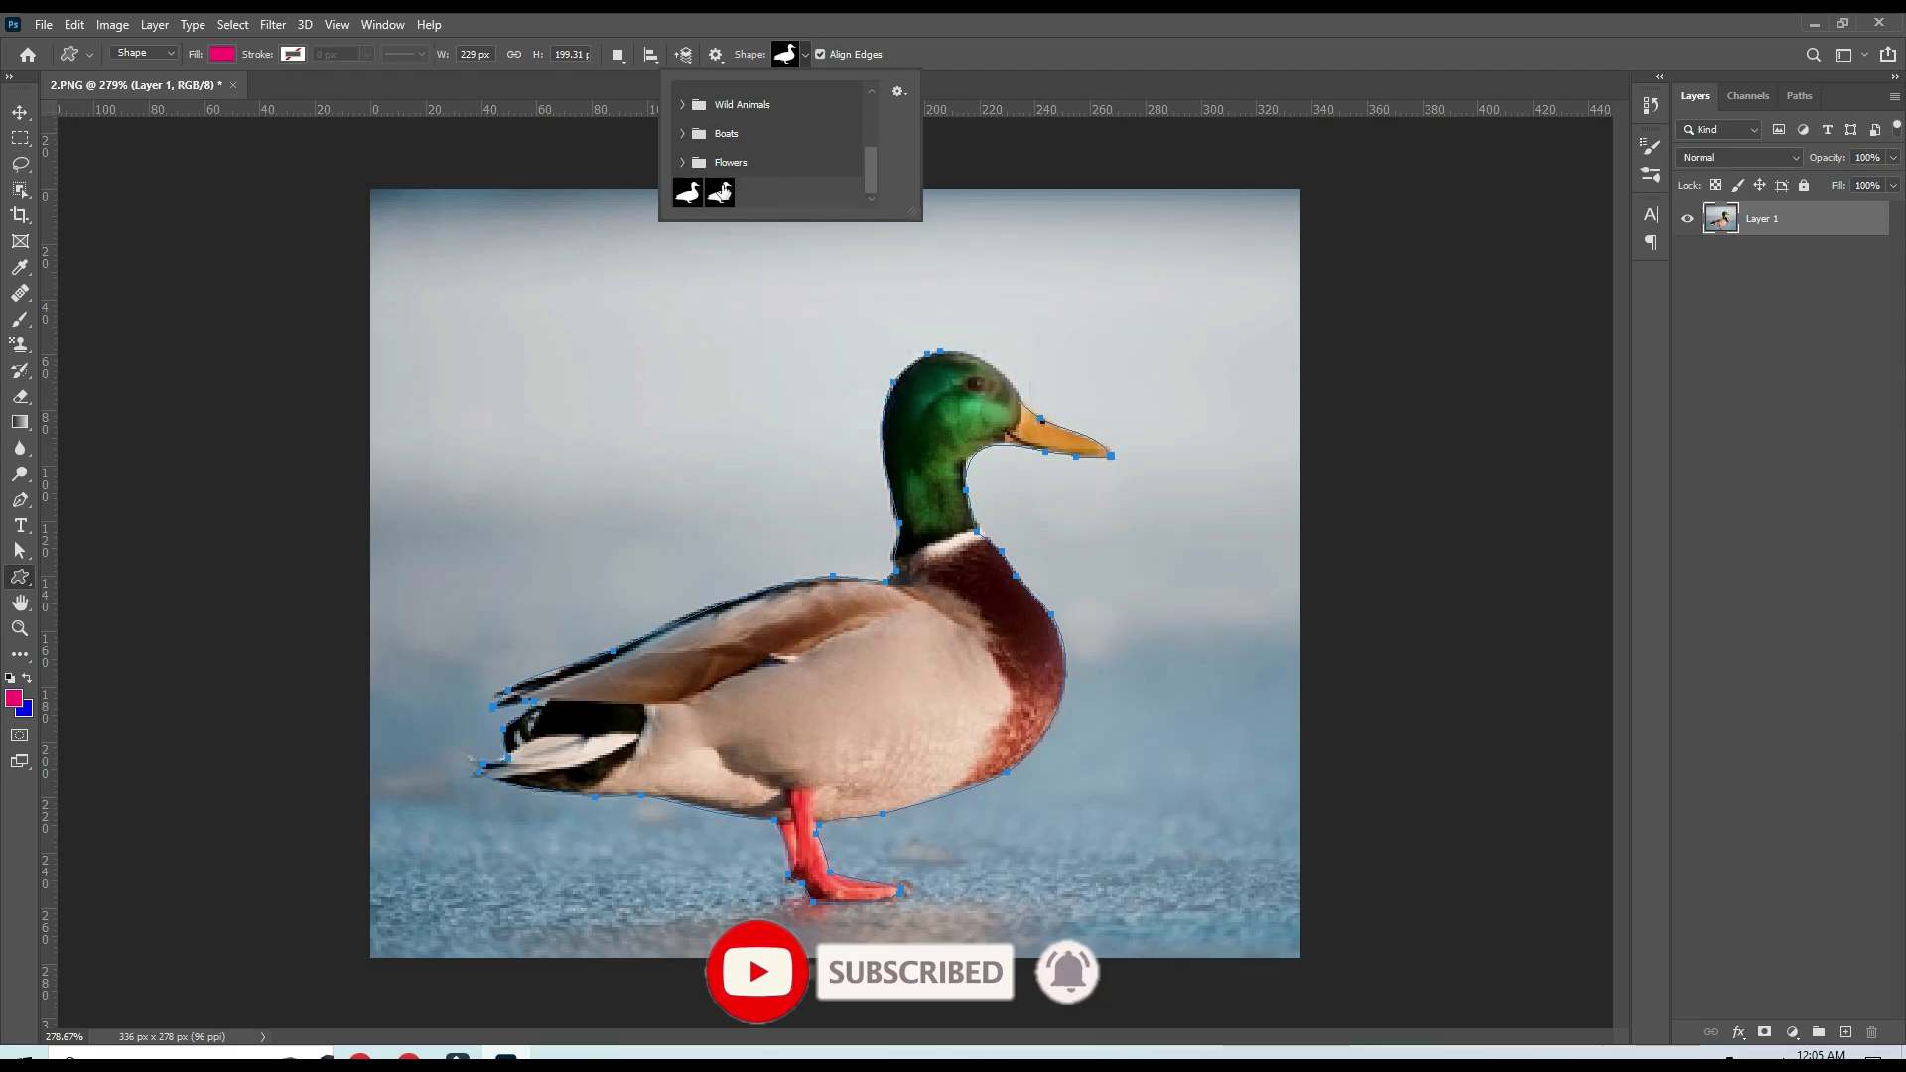